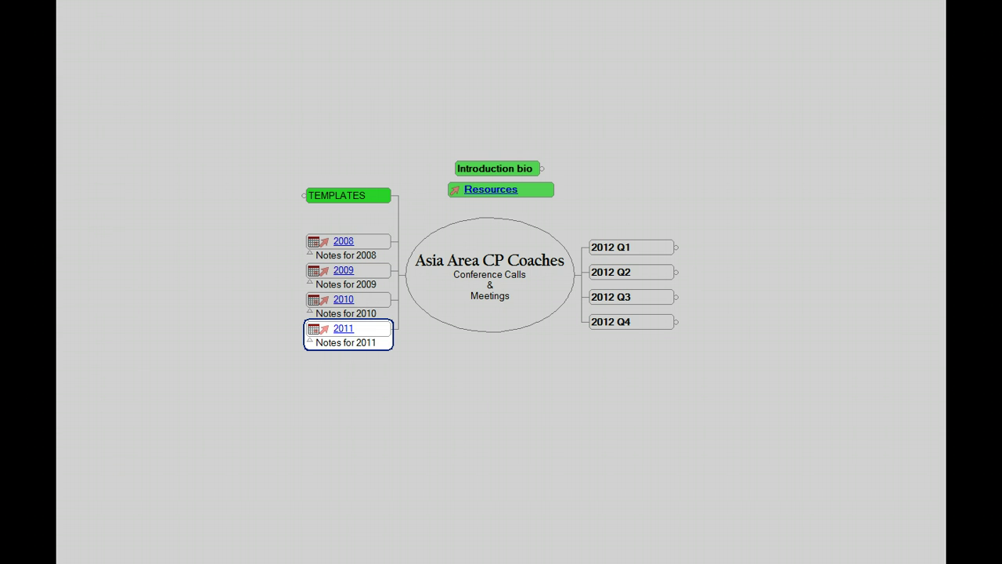
# Check the Freeplane version information from the Help menu and close it.
pyautogui.click(267, 0)
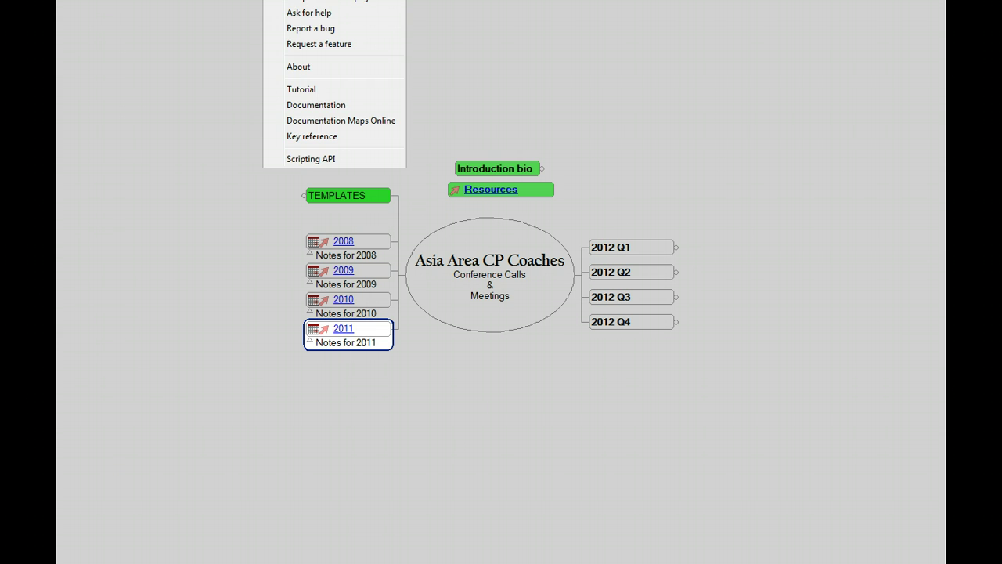
pyautogui.click(276, 67)
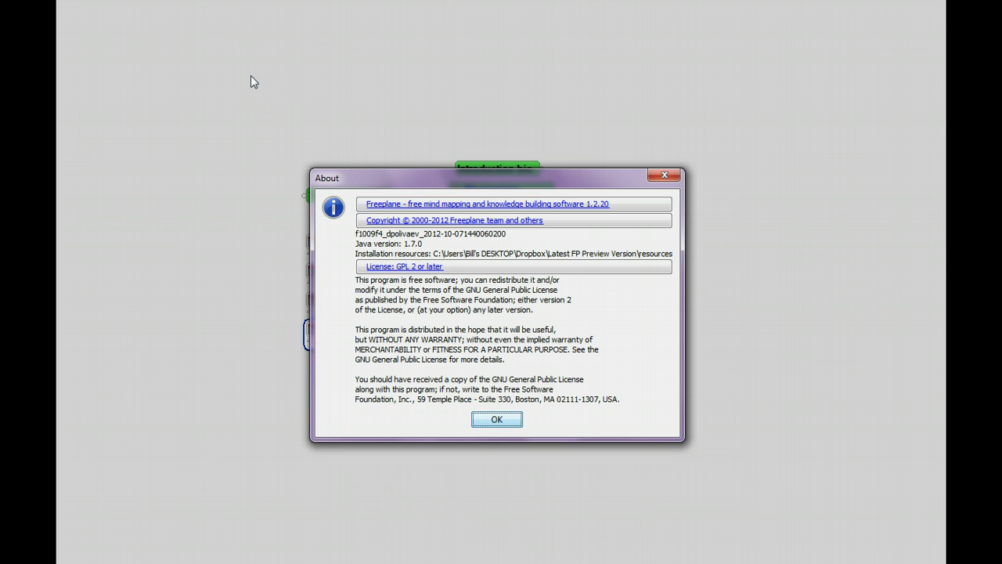
pyautogui.click(489, 423)
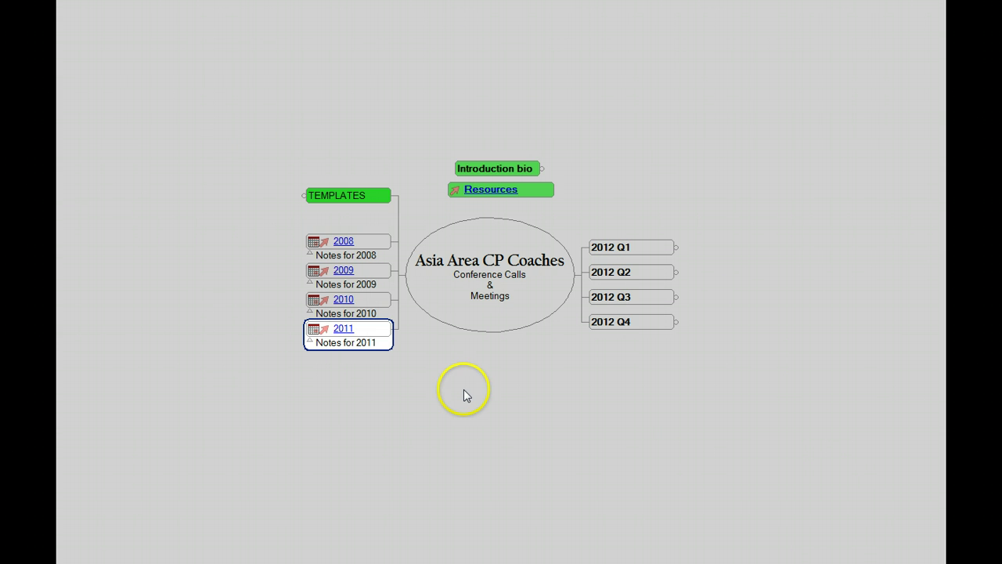
# Unfold 2012 Q1 to list its calls, briefly peeking into 2012 Q2.
pyautogui.click(470, 327)
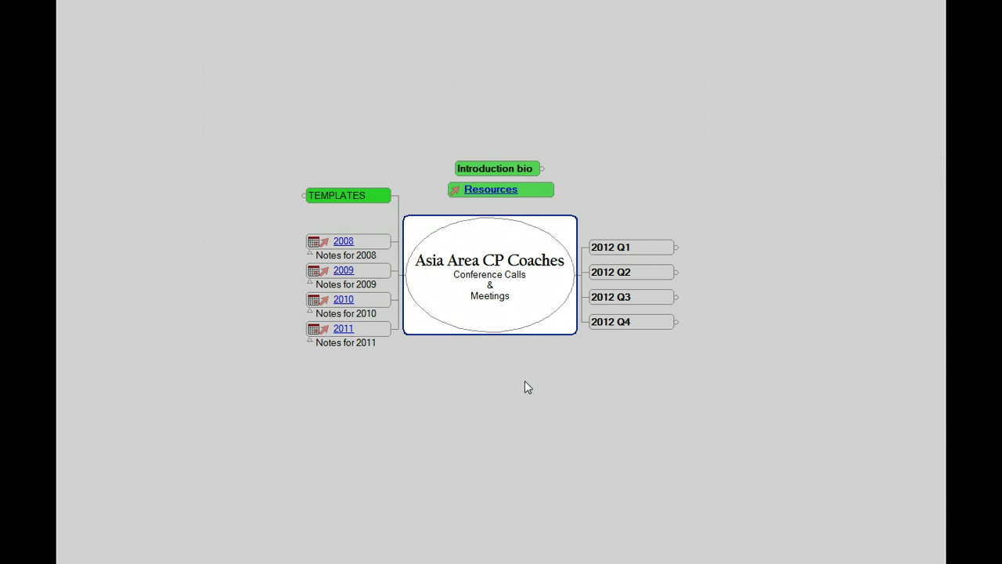
pyautogui.click(634, 249)
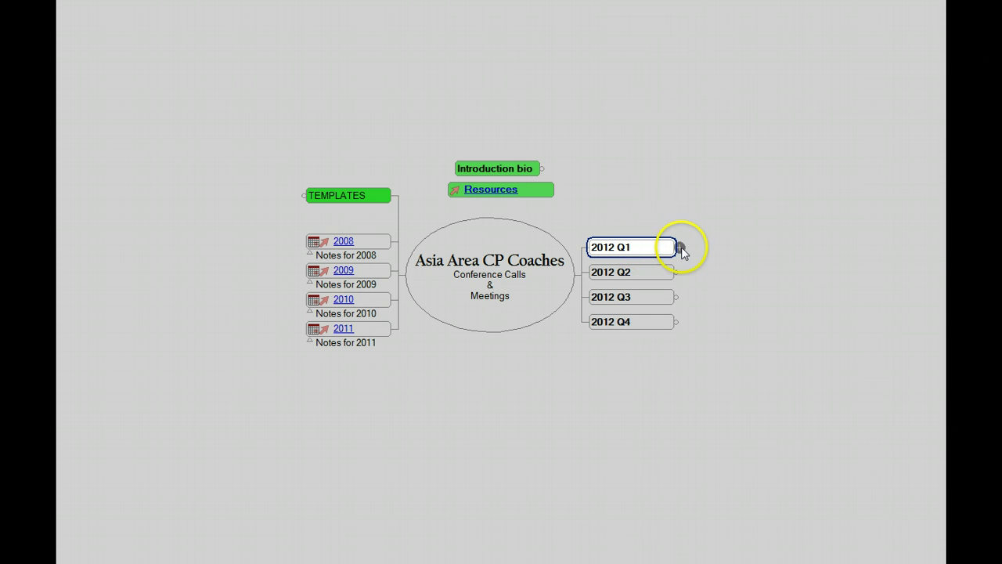
pyautogui.click(681, 247)
pyautogui.moveTo(623, 181); pyautogui.dragTo(494, 172)
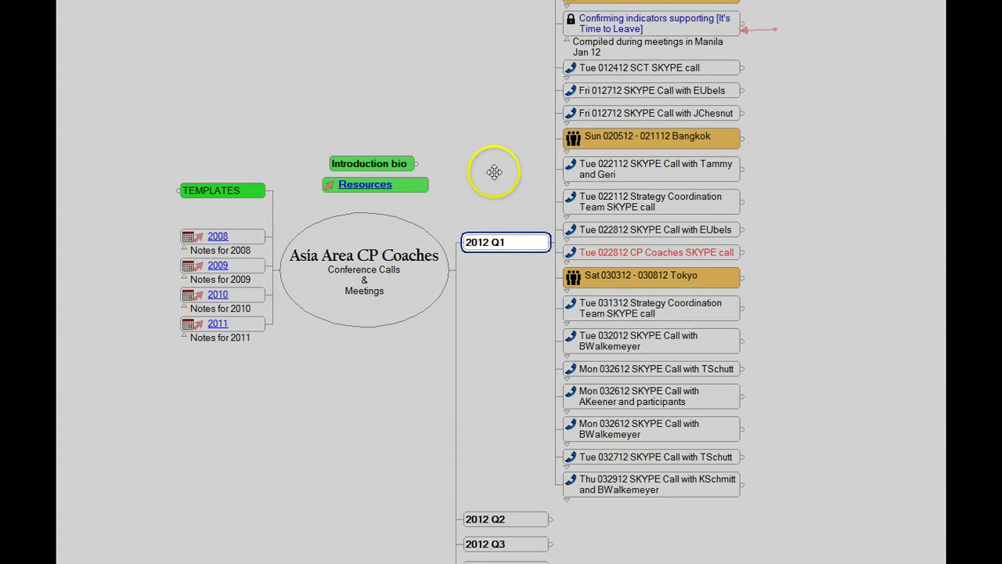
pyautogui.click(550, 241)
pyautogui.click(553, 268)
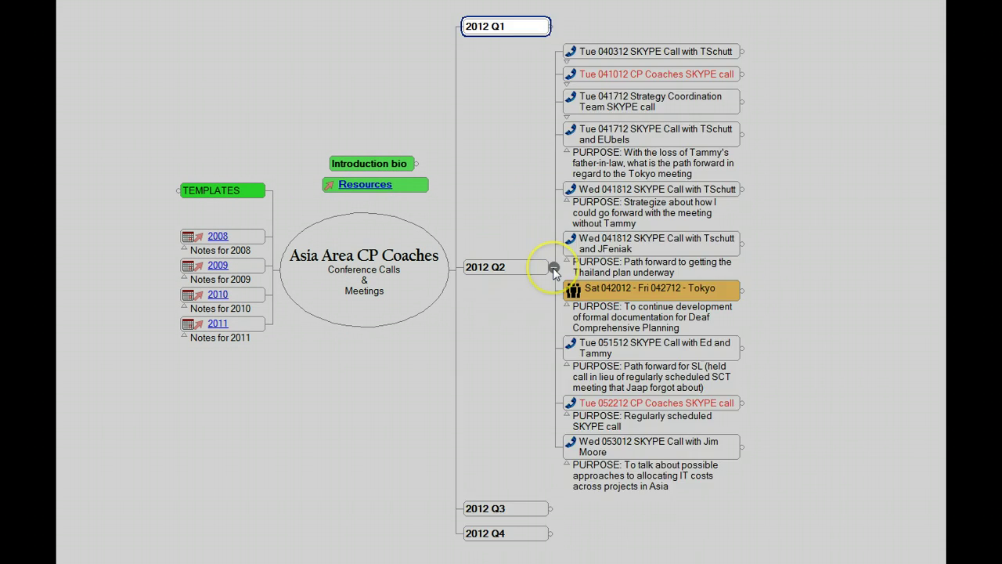
pyautogui.click(553, 268)
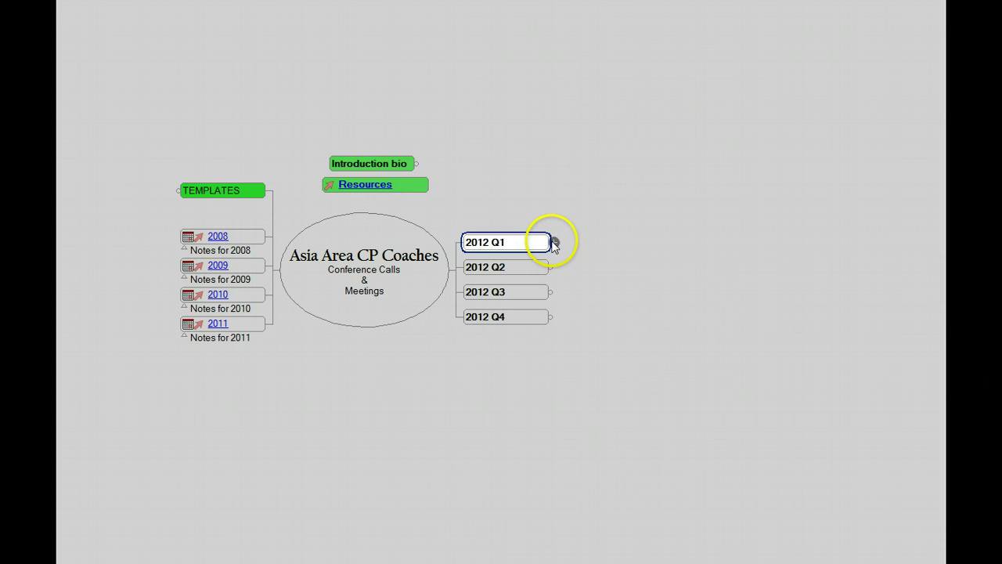
pyautogui.click(550, 242)
pyautogui.moveTo(511, 156); pyautogui.dragTo(443, 228)
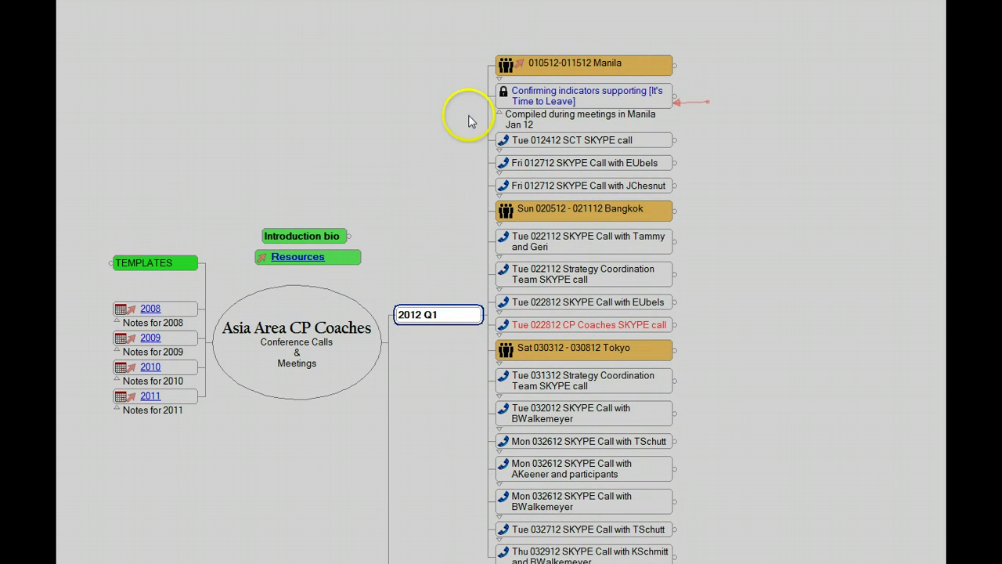
pyautogui.click(574, 65)
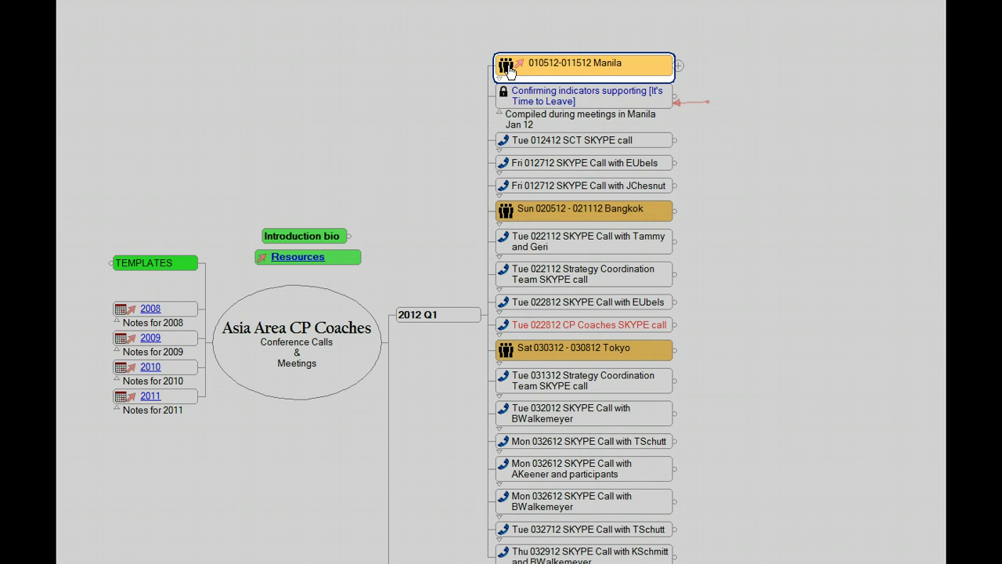
pyautogui.click(505, 142)
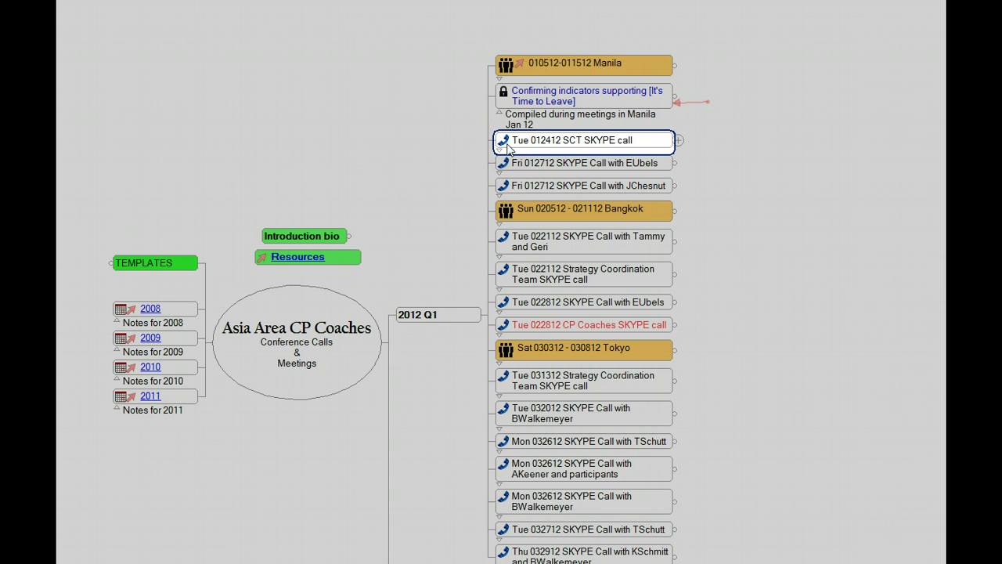
pyautogui.click(509, 301)
pyautogui.click(524, 352)
pyautogui.click(548, 441)
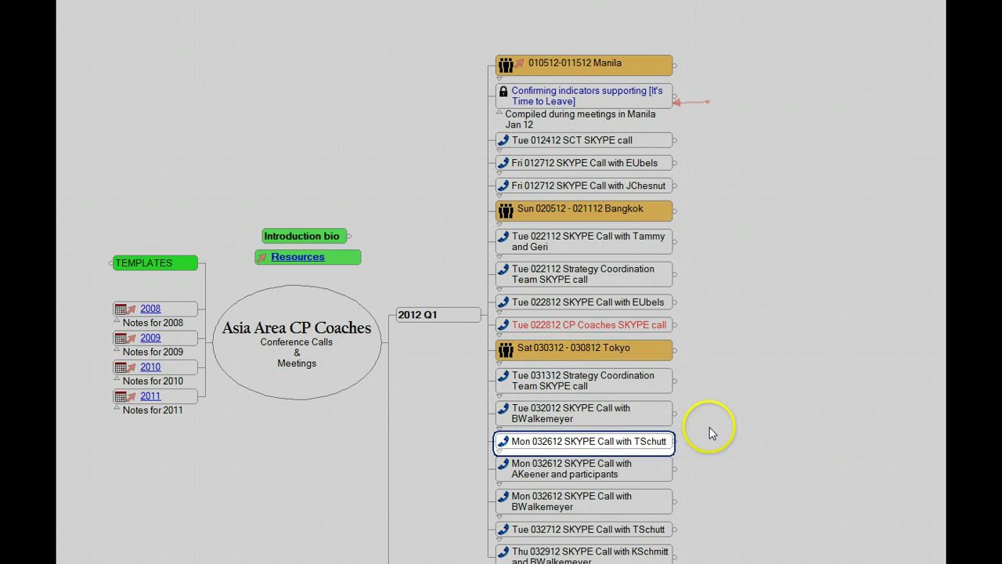
pyautogui.moveTo(709, 427); pyautogui.dragTo(711, 280)
# Review the Tue 032012 call's notes, from BEGIN @ 19:00 to END @ 20:30, then fold them.
pyautogui.click(548, 268)
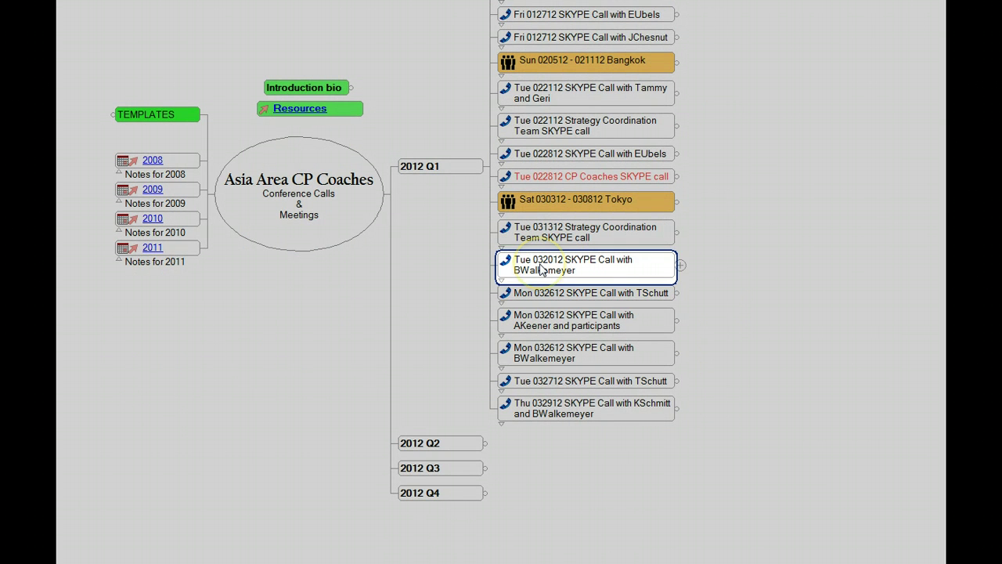
pyautogui.click(680, 265)
pyautogui.moveTo(642, 220); pyautogui.dragTo(559, 224)
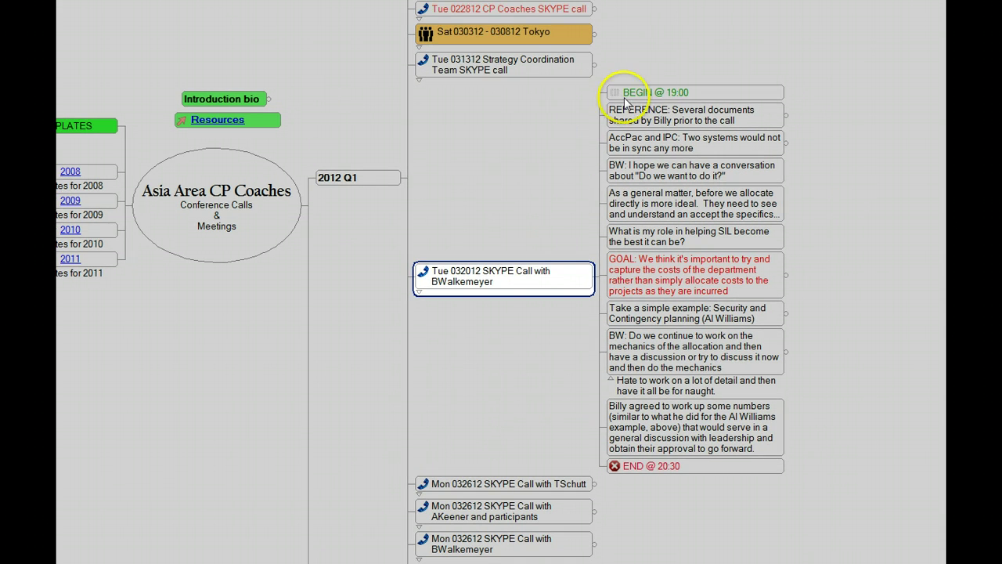
pyautogui.click(648, 92)
pyautogui.click(626, 364)
pyautogui.click(626, 438)
pyautogui.click(634, 466)
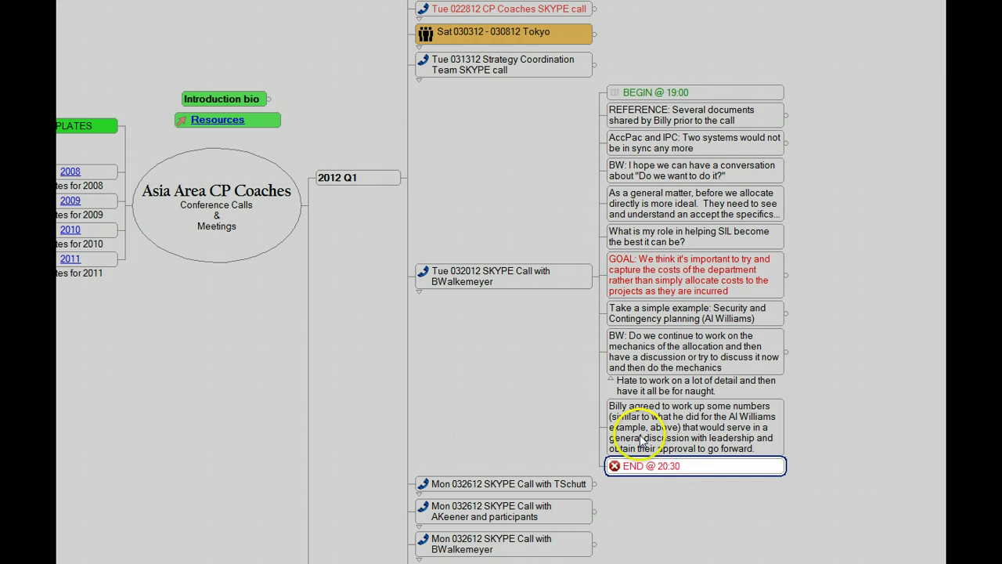
pyautogui.click(699, 118)
pyautogui.click(588, 276)
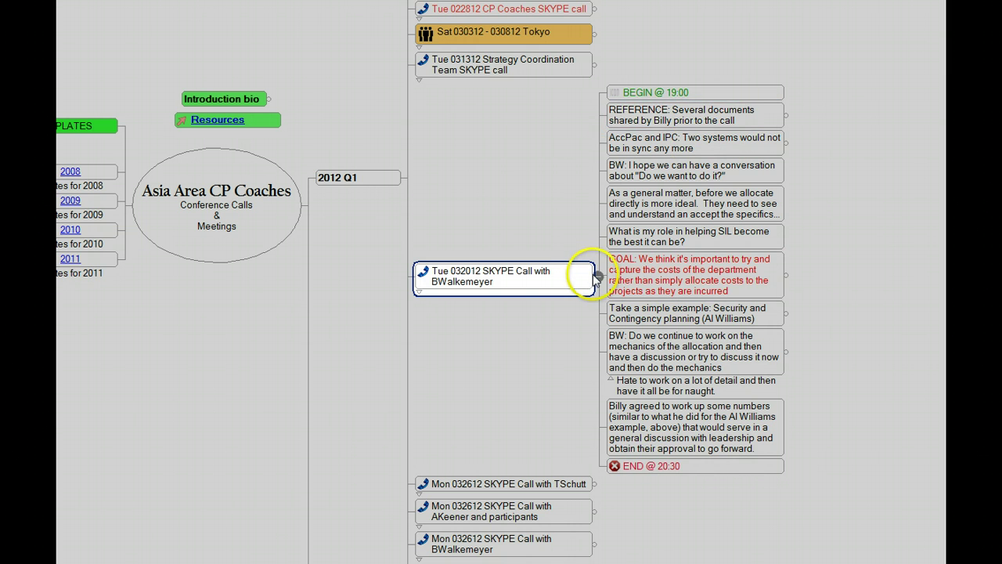
pyautogui.click(593, 276)
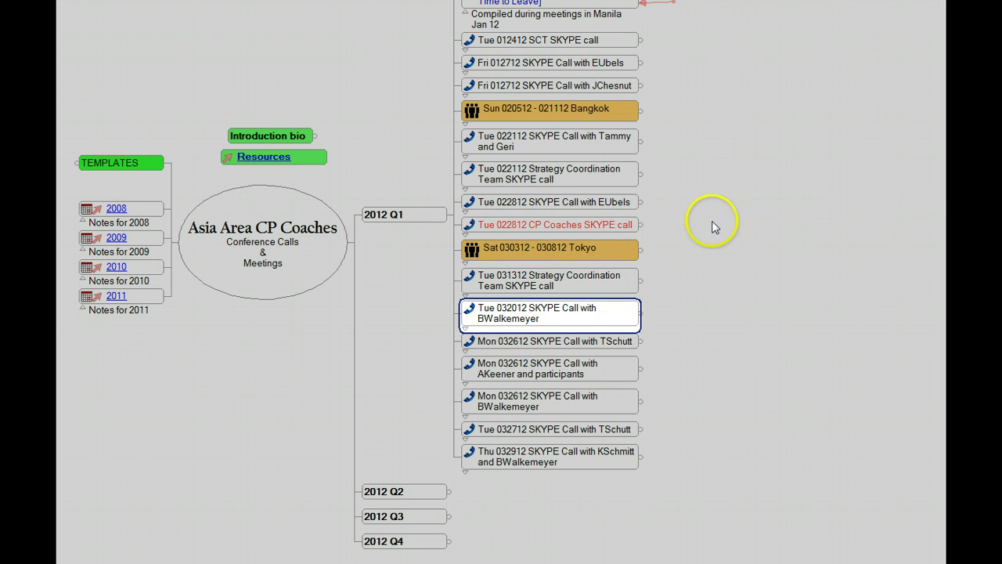
# Fold 2012 Q1, then unfold 2012 Q2 to browse its April–May calls and fold it again.
pyautogui.click(403, 214)
pyautogui.click(452, 214)
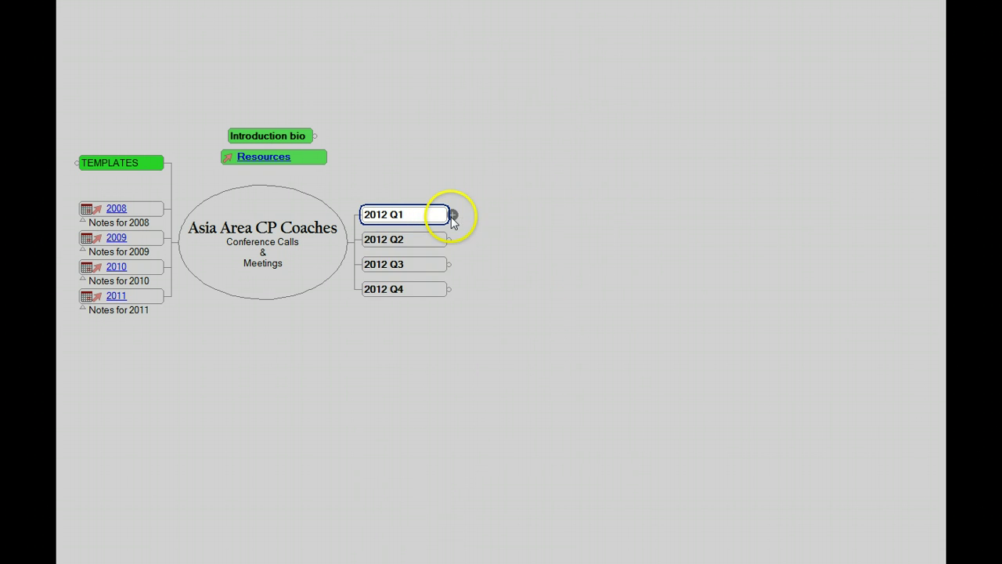
pyautogui.click(450, 239)
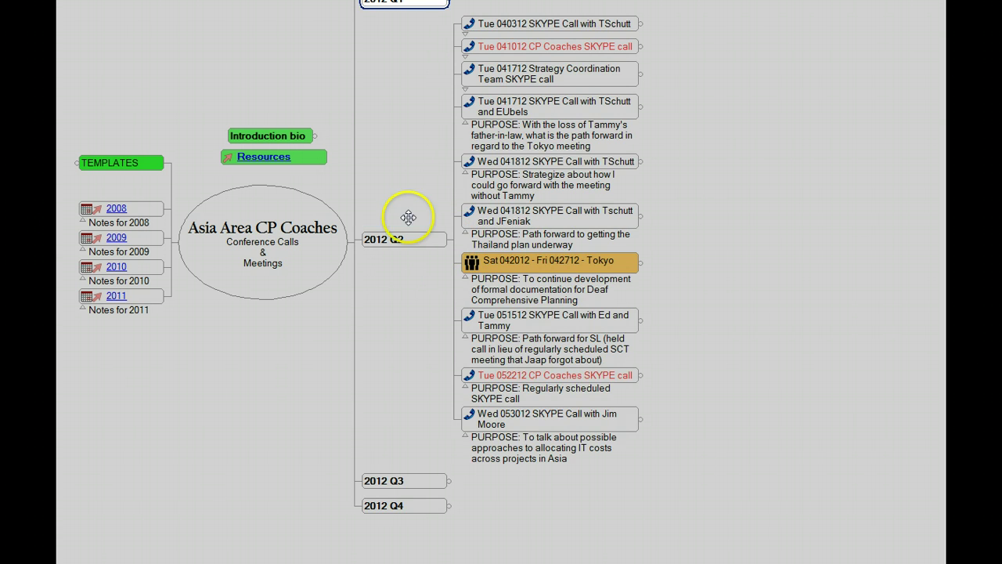
pyautogui.click(530, 113)
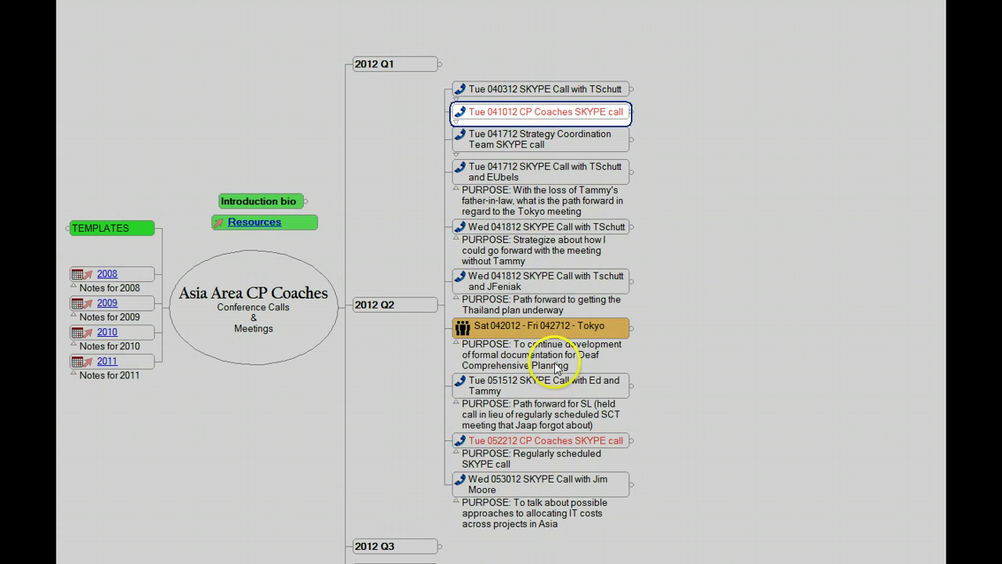
pyautogui.click(536, 486)
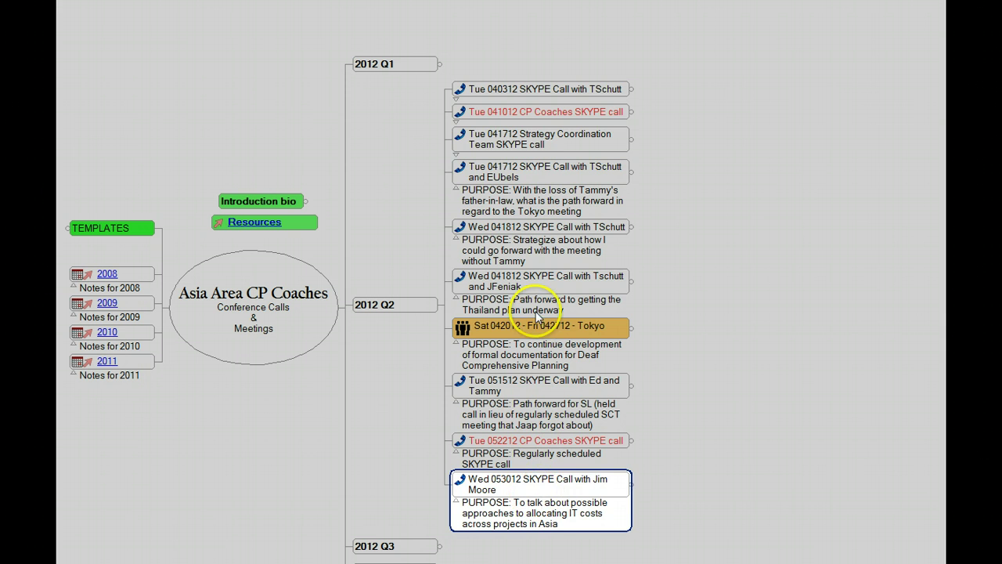
pyautogui.click(501, 140)
pyautogui.click(479, 91)
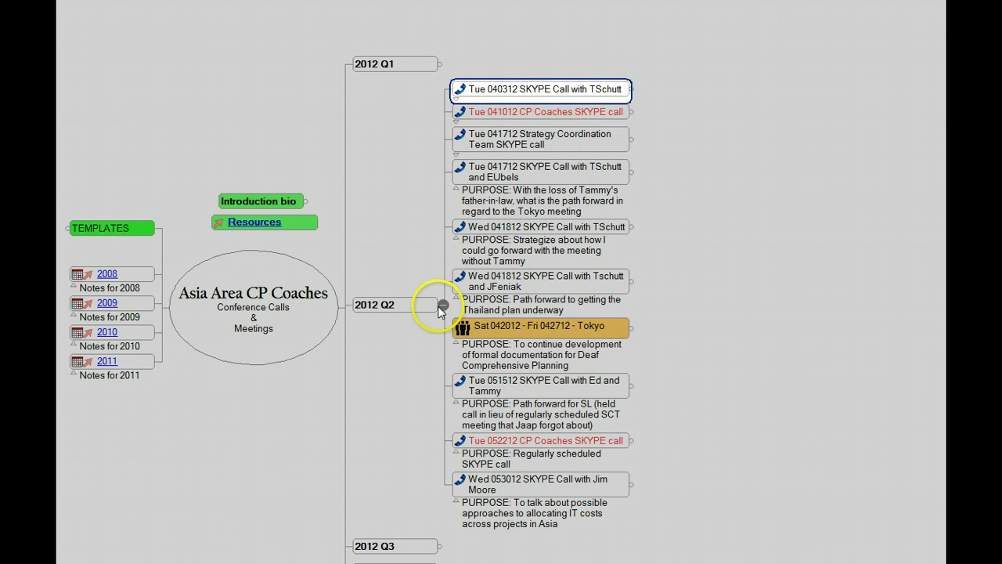
pyautogui.click(441, 305)
# Reposition the map, then unfold and select 2012 Q4 with its five late-2012 meetings.
pyautogui.moveTo(464, 233); pyautogui.dragTo(632, 153)
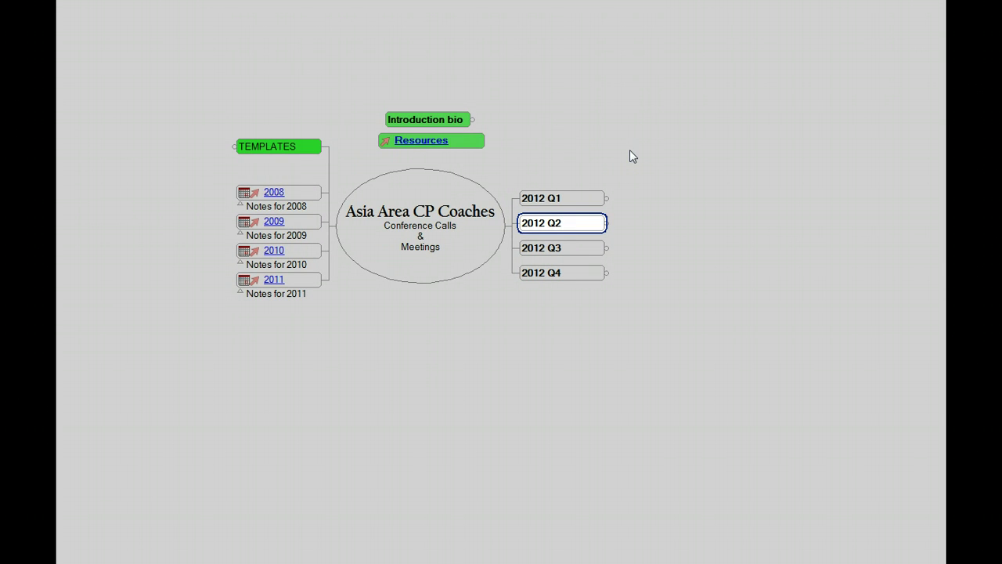
pyautogui.click(442, 236)
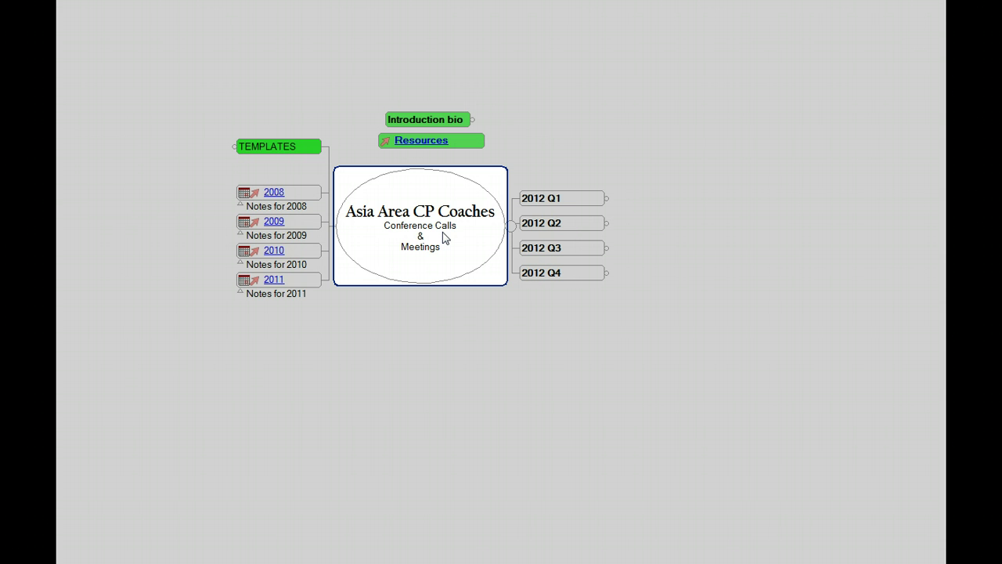
pyautogui.moveTo(469, 321); pyautogui.dragTo(476, 302)
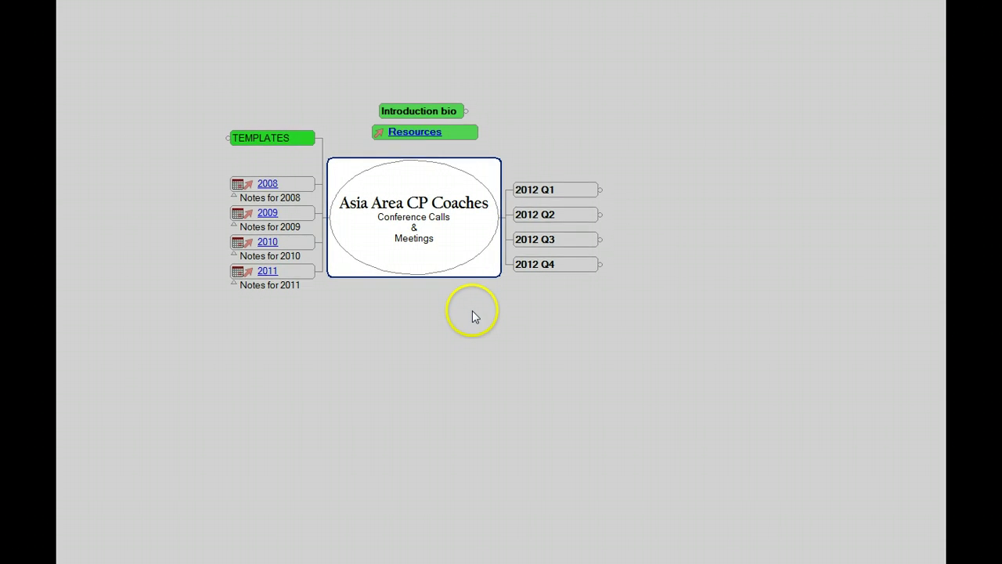
pyautogui.click(600, 264)
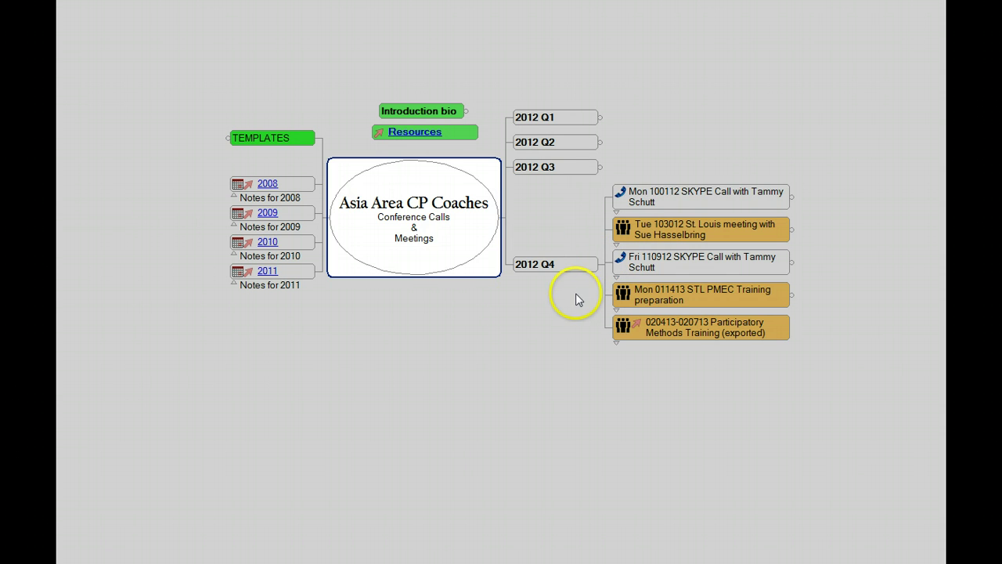
pyautogui.click(568, 269)
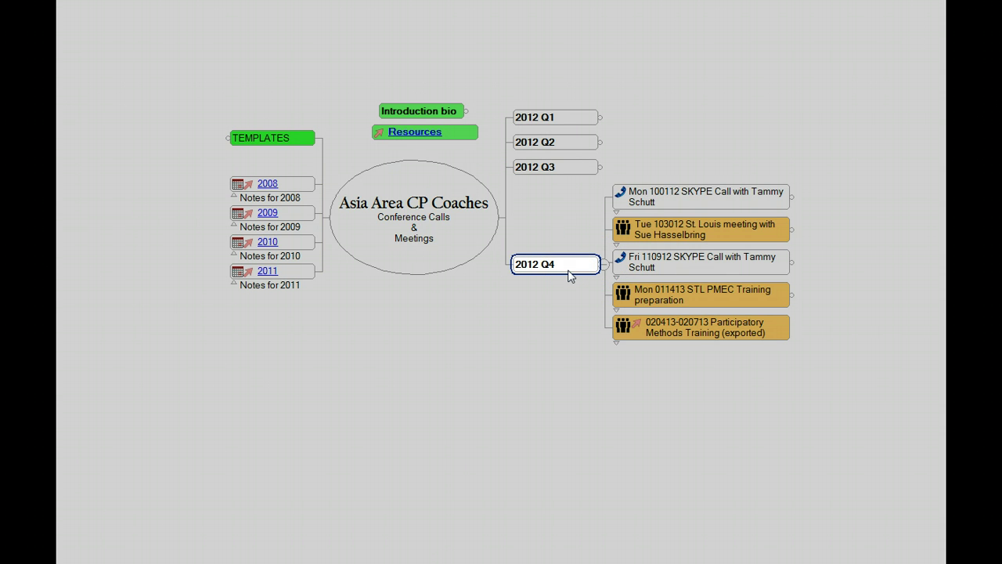
# Unfold TEMPLATES and inspect the Location template's subtopics.
pyautogui.click(250, 241)
pyautogui.click(238, 138)
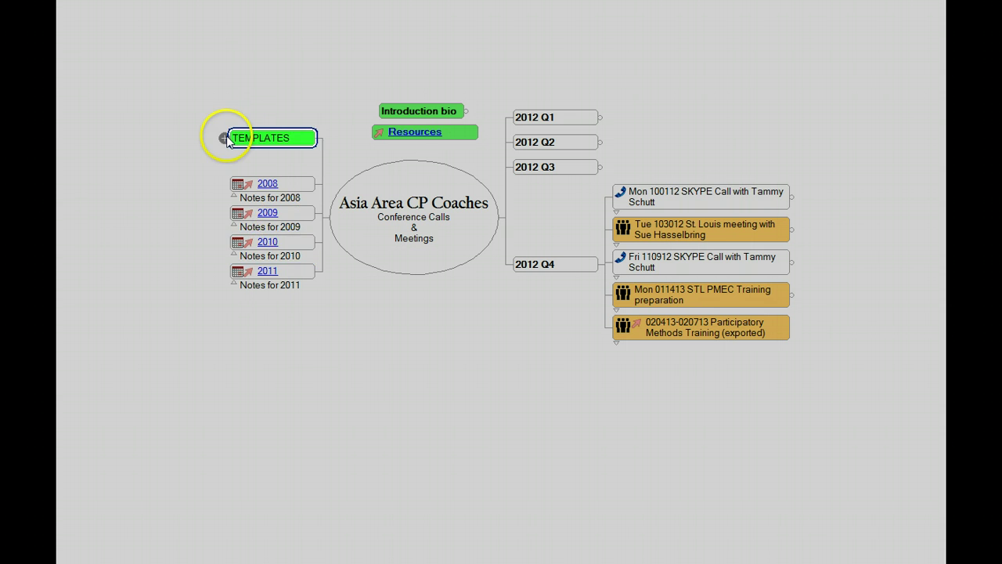
pyautogui.click(227, 138)
pyautogui.moveTo(273, 71); pyautogui.dragTo(441, 78)
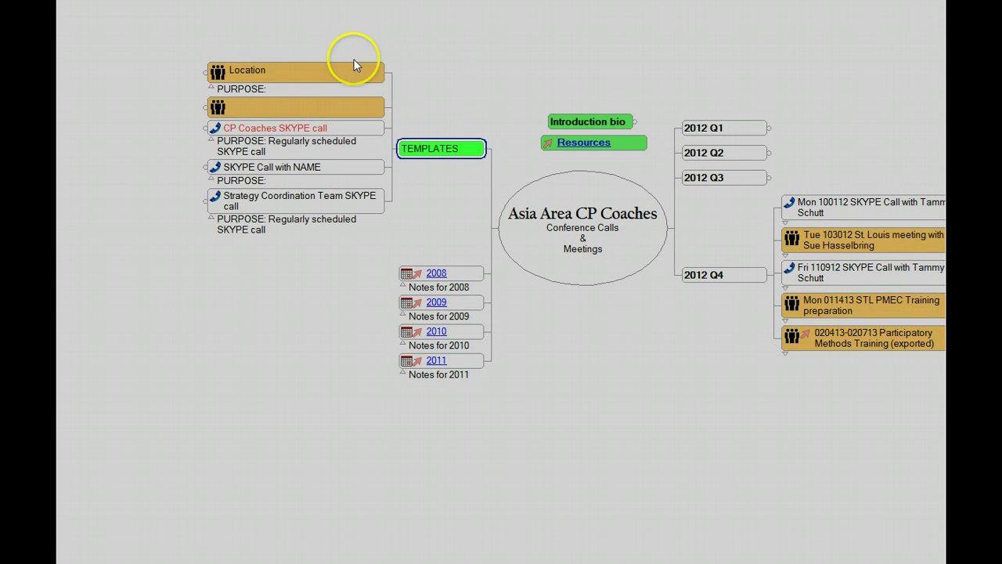
pyautogui.click(225, 73)
pyautogui.click(198, 72)
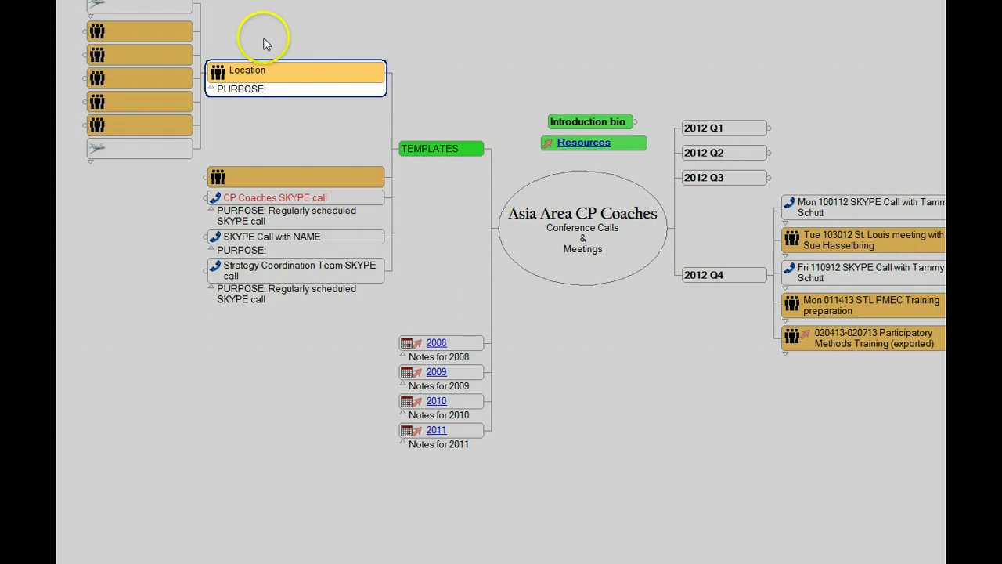
pyautogui.moveTo(262, 39); pyautogui.dragTo(266, 104)
pyautogui.click(208, 134)
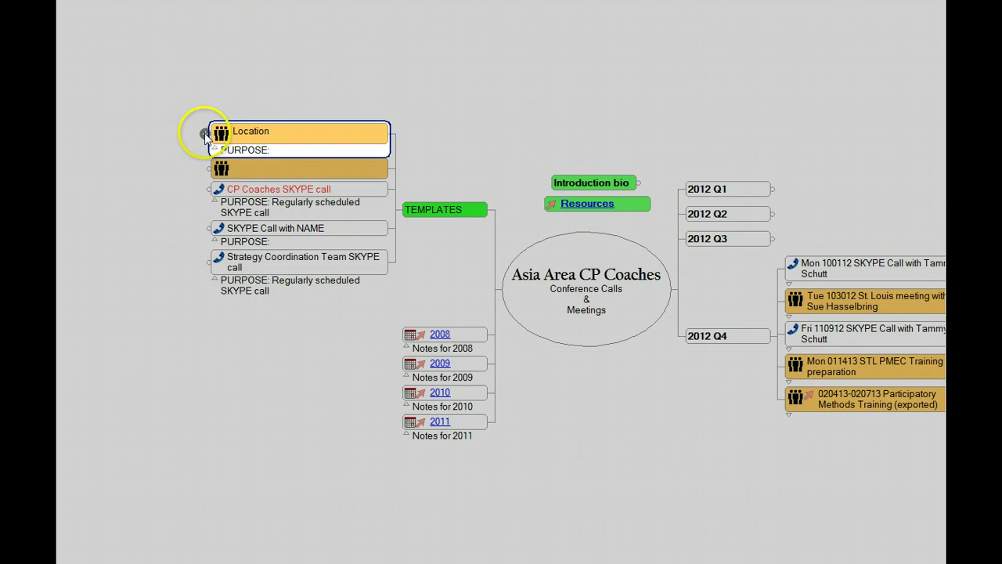
# Peek into the unnamed meeting template and the CP Coaches SKYPE call template.
pyautogui.click(205, 169)
pyautogui.click(205, 168)
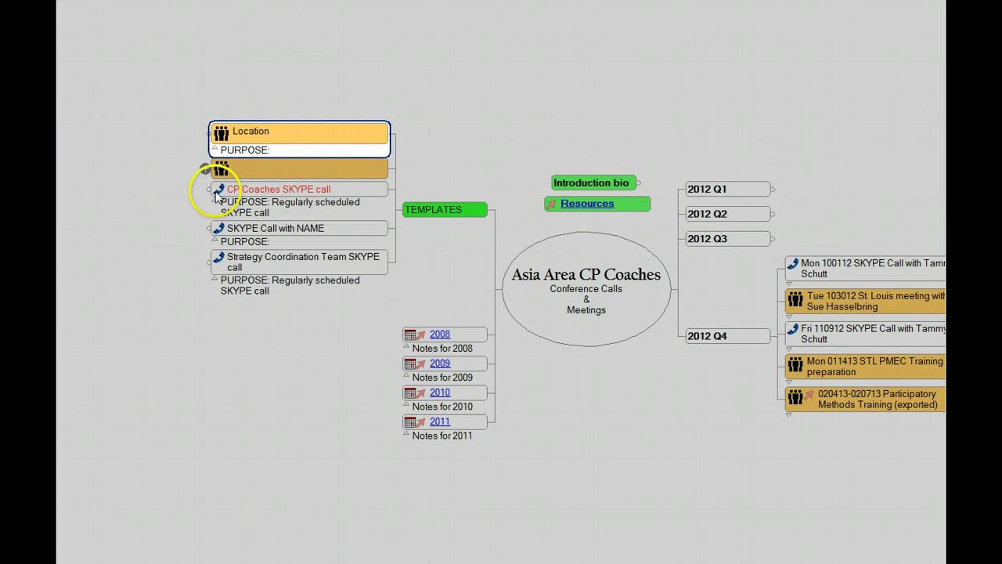
pyautogui.click(207, 189)
pyautogui.click(205, 189)
pyautogui.click(205, 189)
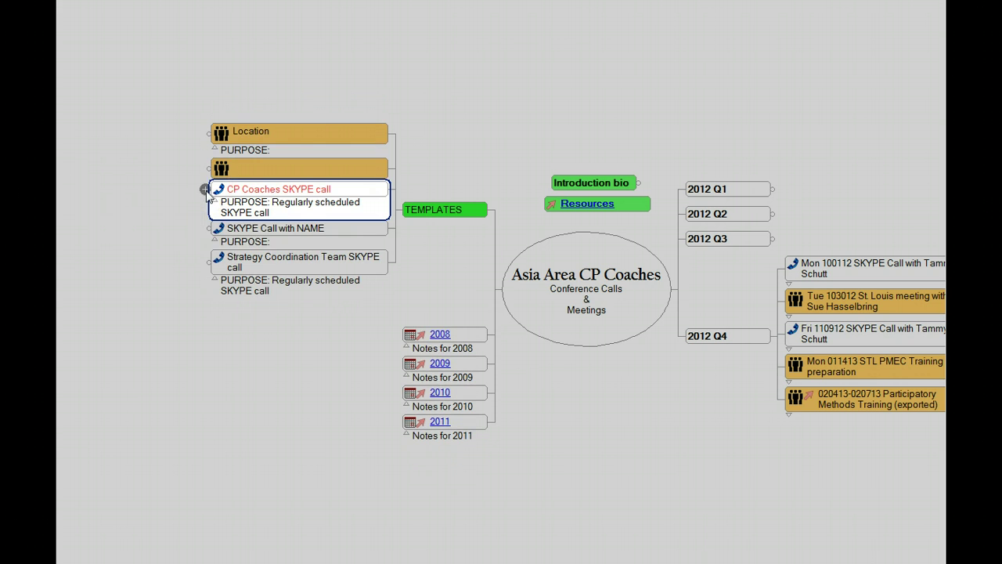
# View the SKYPE Call with NAME template's BEGIN @ and END @ subtopics, then fold it.
pyautogui.click(208, 229)
pyautogui.click(205, 228)
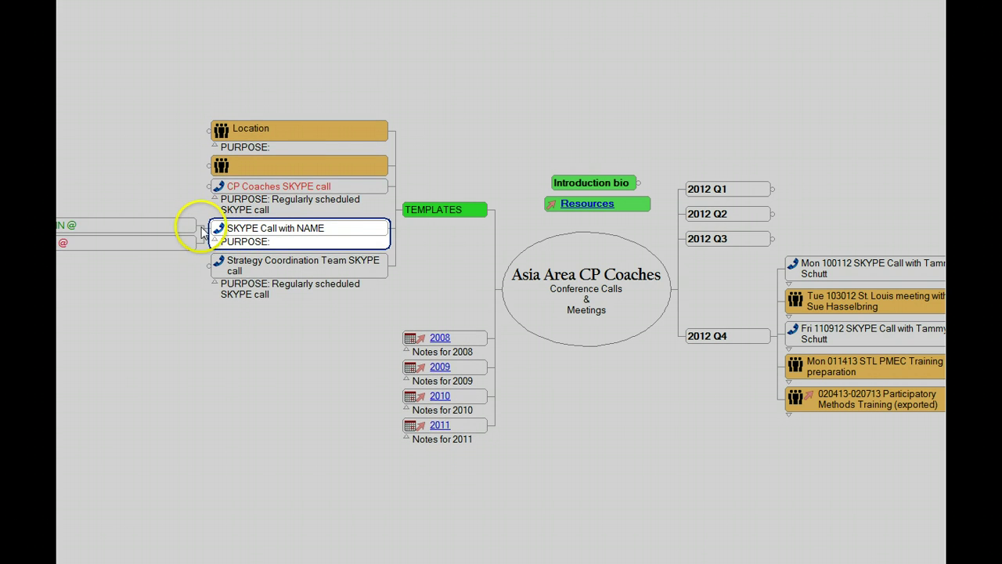
pyautogui.moveTo(152, 180); pyautogui.dragTo(238, 165)
pyautogui.click(161, 222)
pyautogui.click(165, 236)
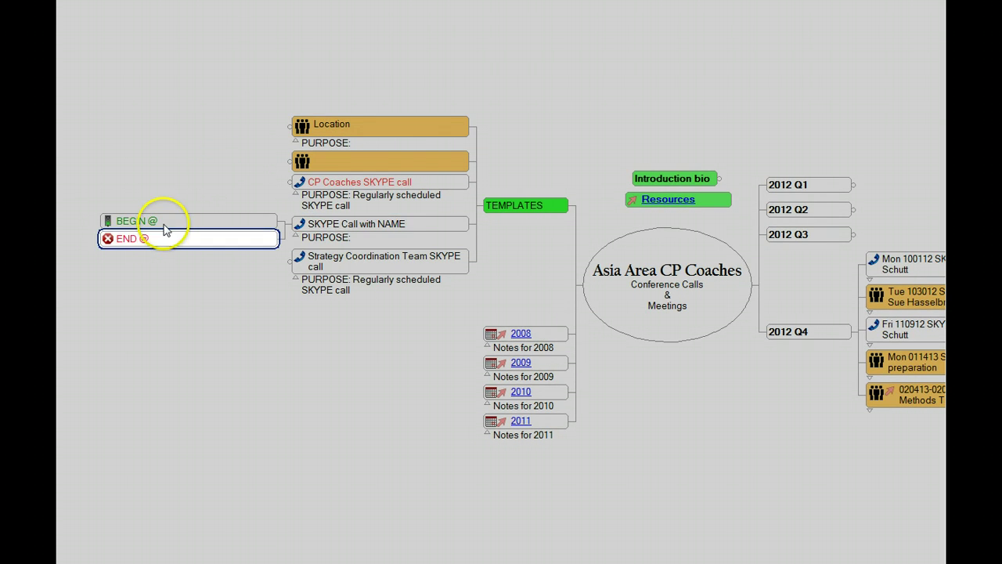
pyautogui.click(266, 223)
pyautogui.click(290, 225)
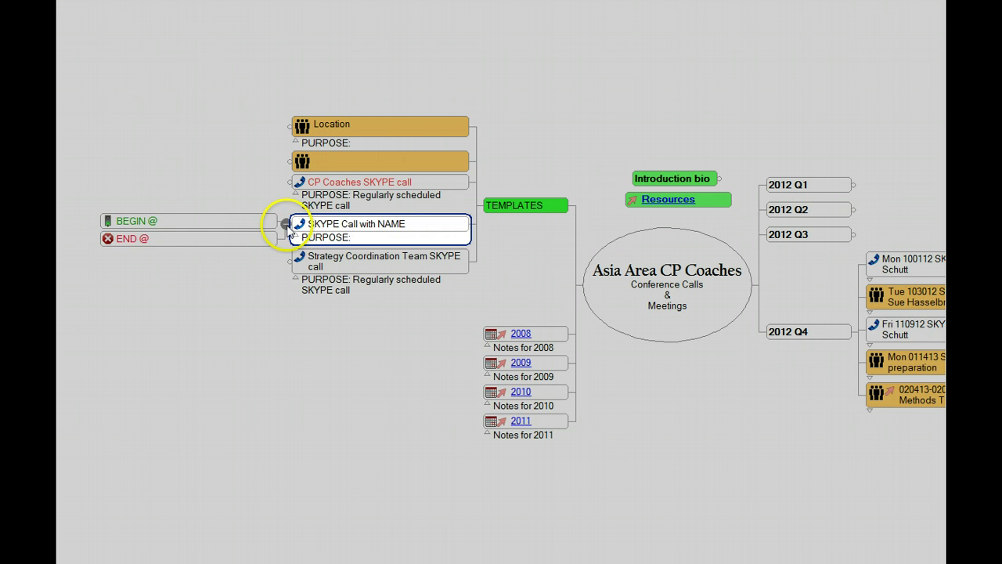
pyautogui.click(286, 225)
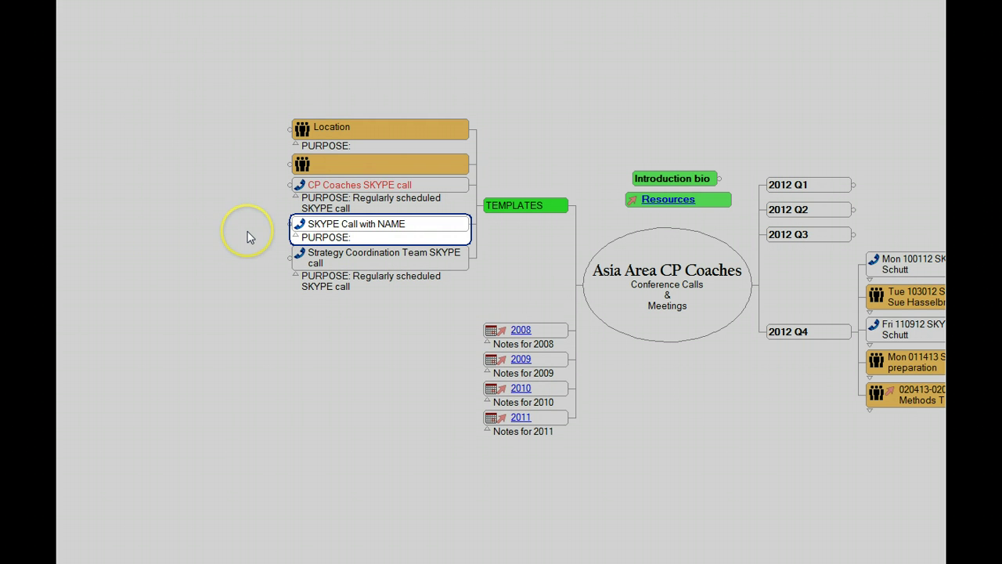
pyautogui.click(223, 204)
# Fold the whole TEMPLATES branch and select 2012 Q4.
pyautogui.click(489, 205)
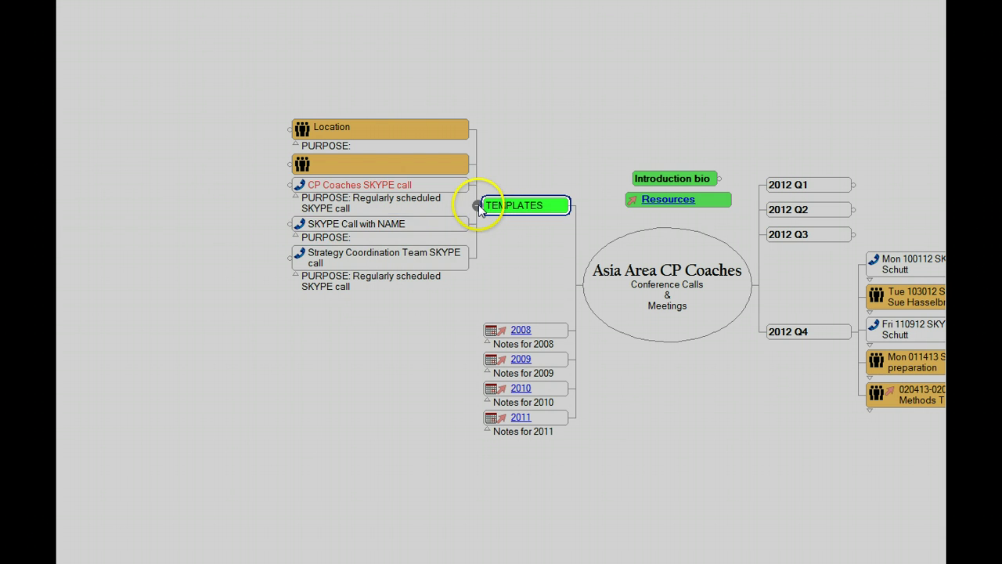
pyautogui.click(480, 206)
pyautogui.moveTo(513, 164); pyautogui.dragTo(165, 98)
pyautogui.click(546, 345)
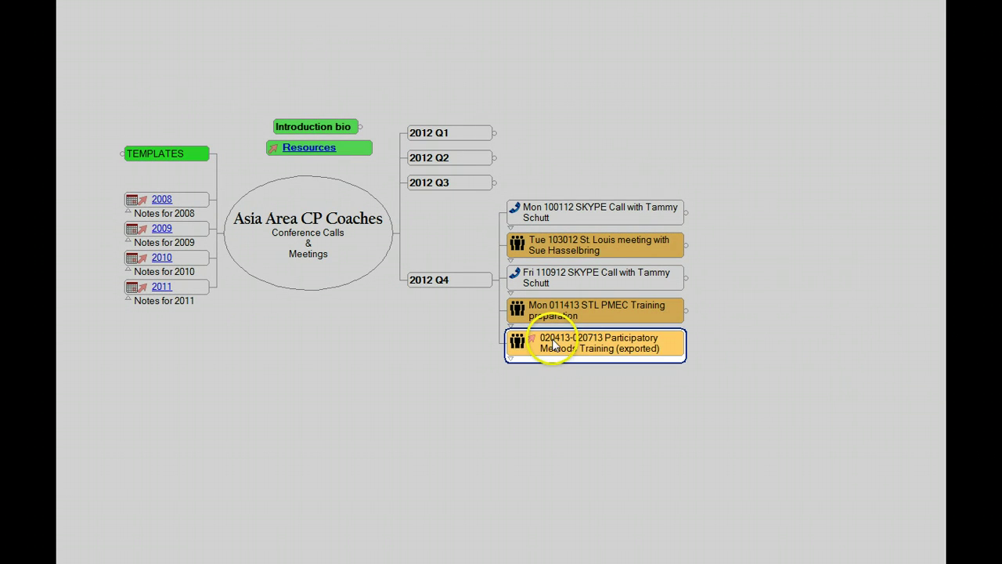
pyautogui.click(470, 285)
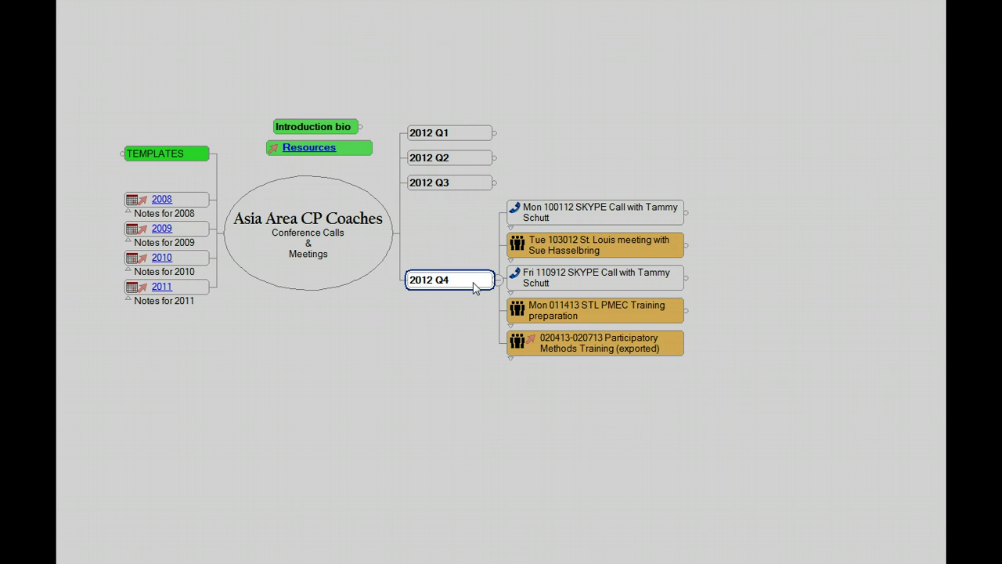
# Apply the SingleMtg template to 2012 Q4 through the Ctrl+T Template Picker.
pyautogui.hotkey('ctrl', 't')
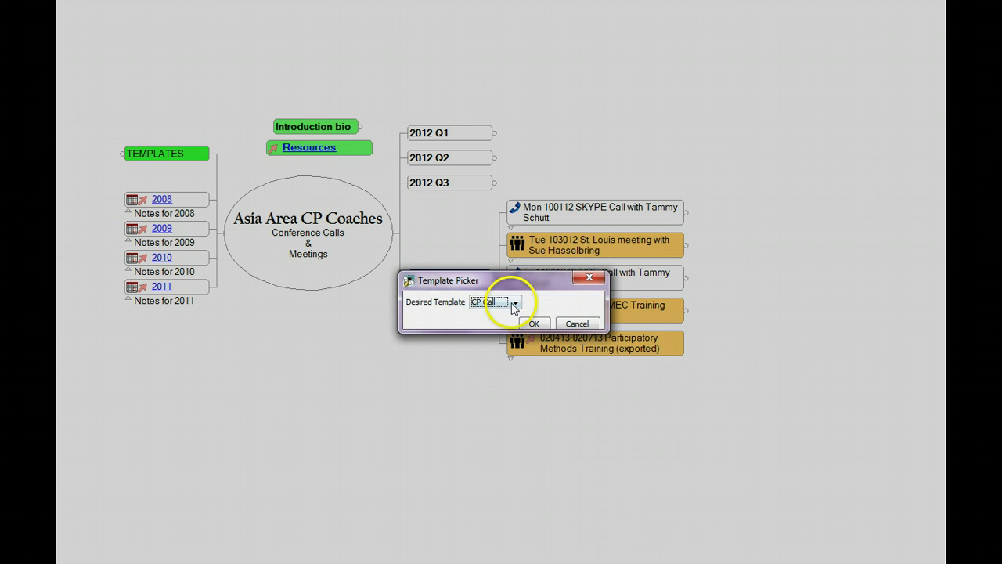
pyautogui.click(514, 303)
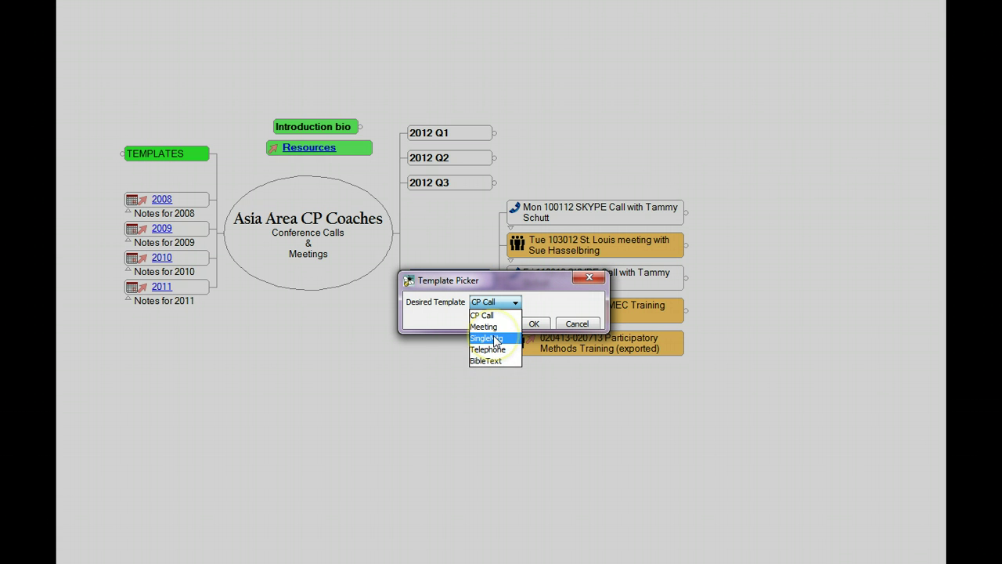
pyautogui.click(493, 339)
pyautogui.click(534, 324)
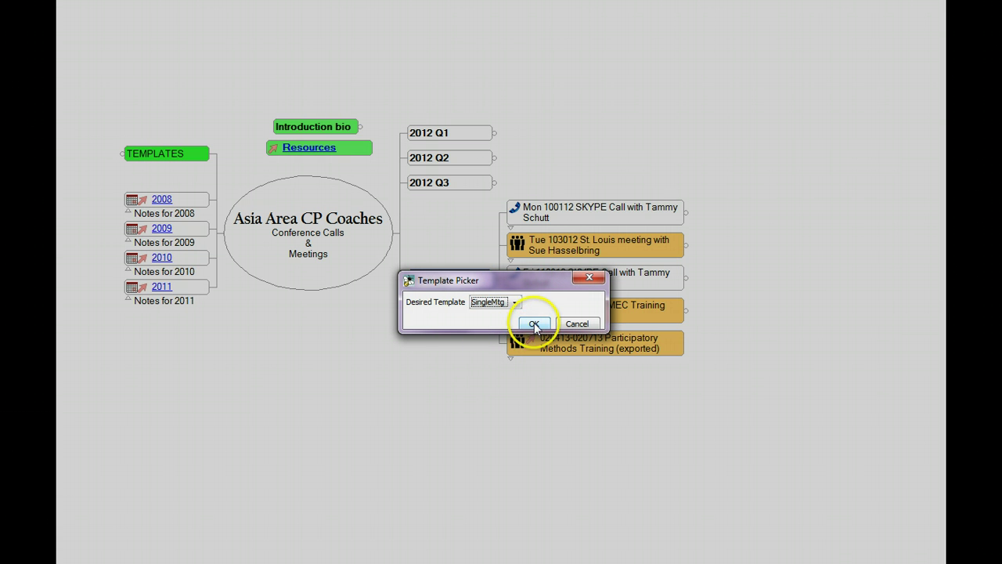
pyautogui.click(496, 309)
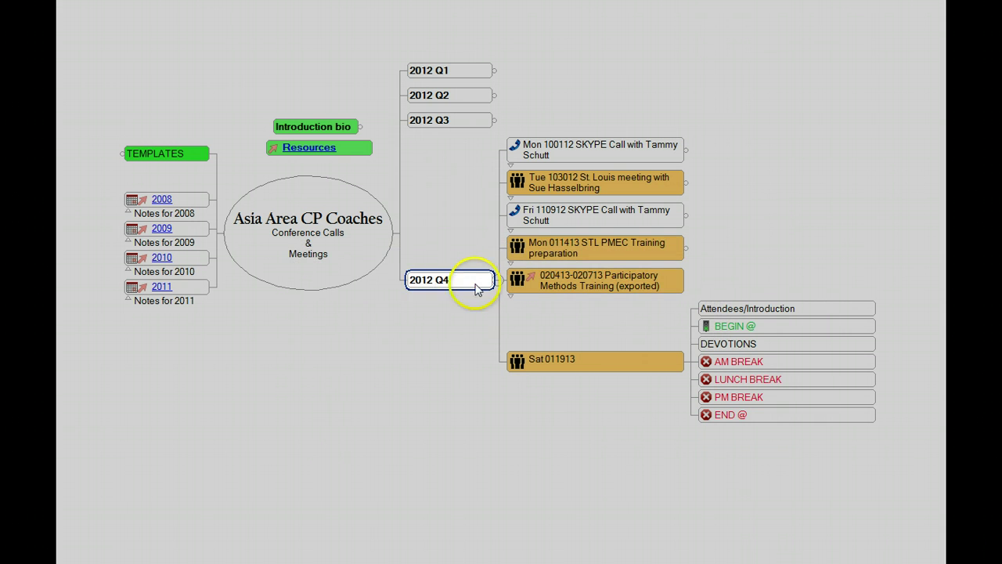
pyautogui.click(526, 364)
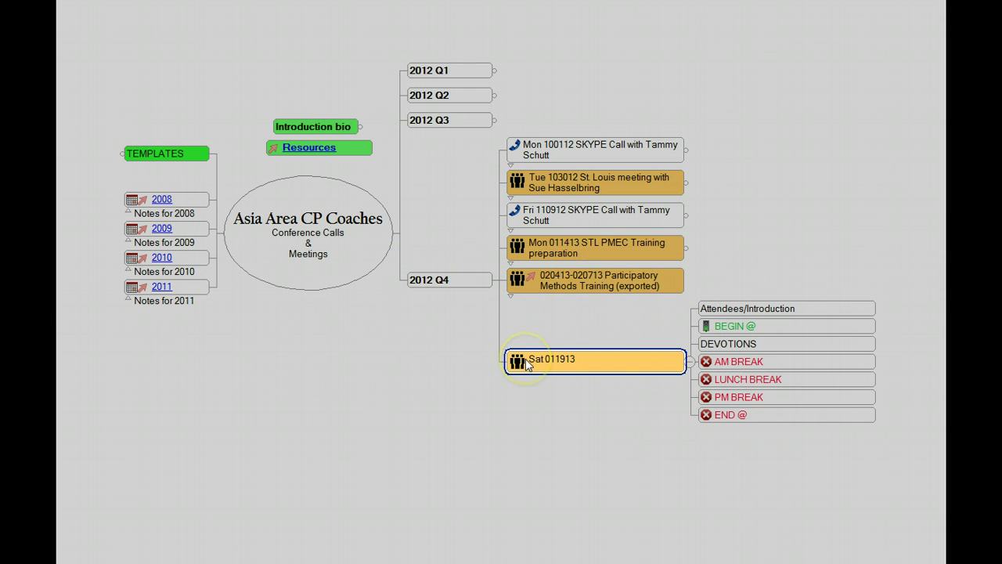
pyautogui.click(152, 153)
pyautogui.click(554, 362)
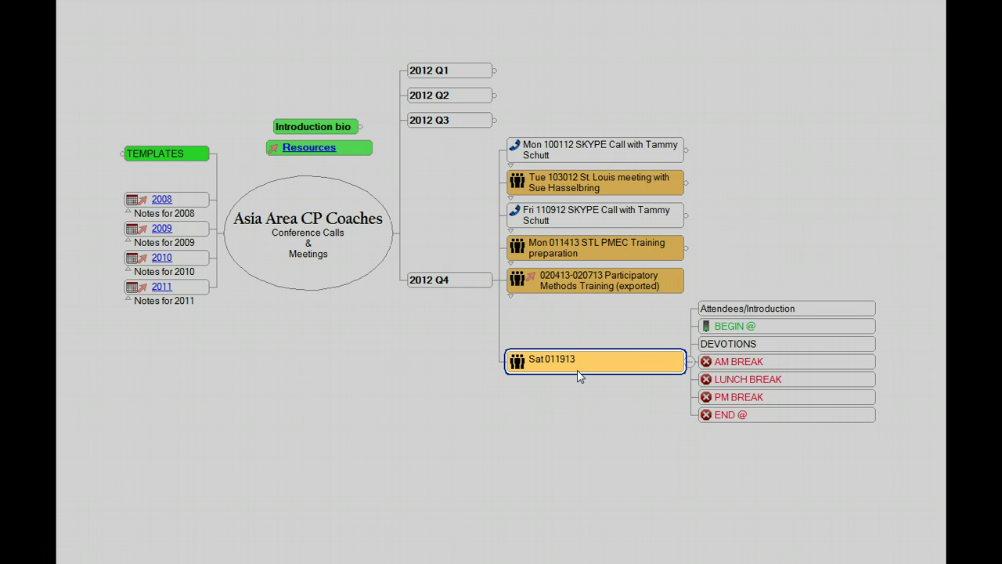
pyautogui.click(736, 309)
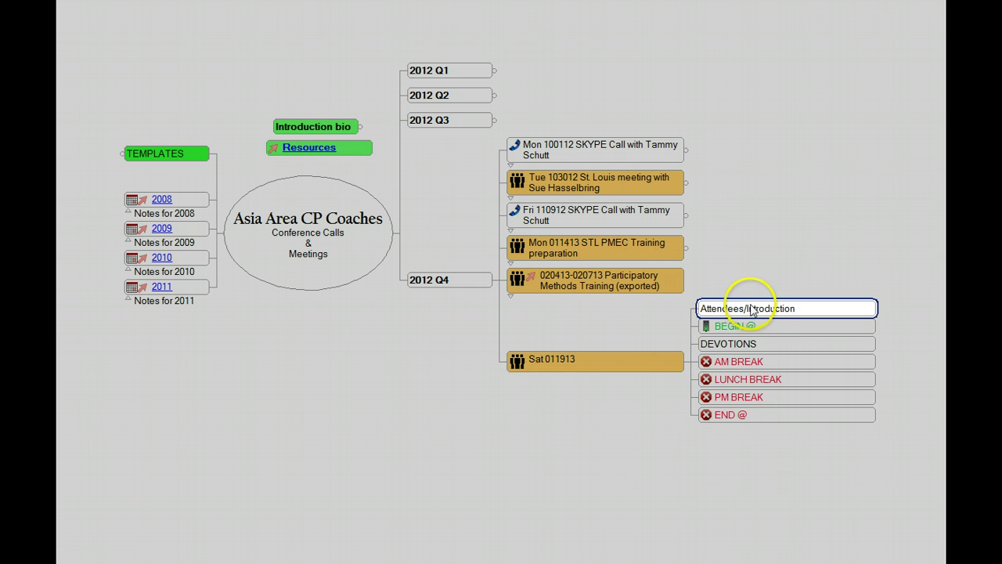
# Add the first two attendee names as child topics of Attendees/Introduction.
pyautogui.click(743, 418)
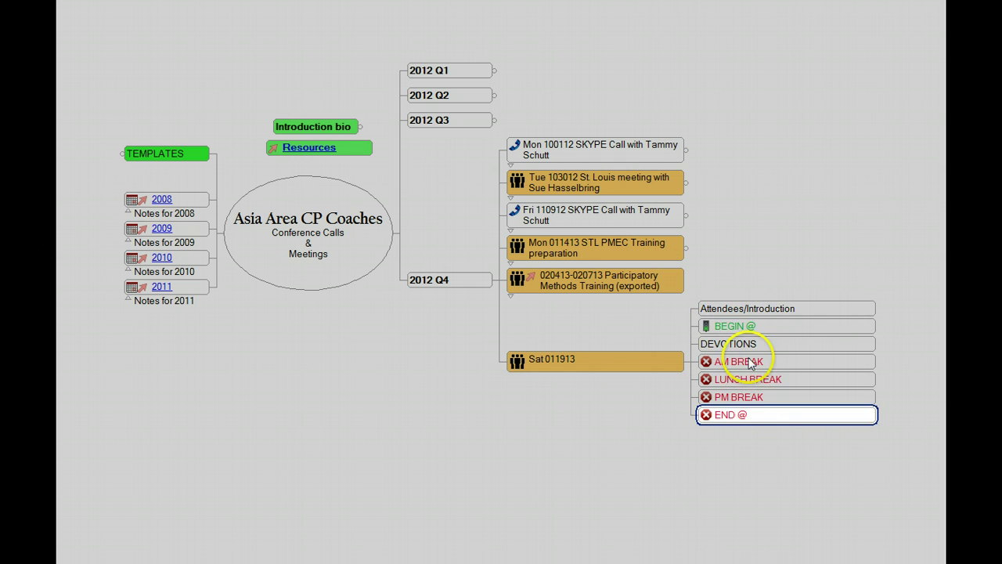
pyautogui.click(746, 309)
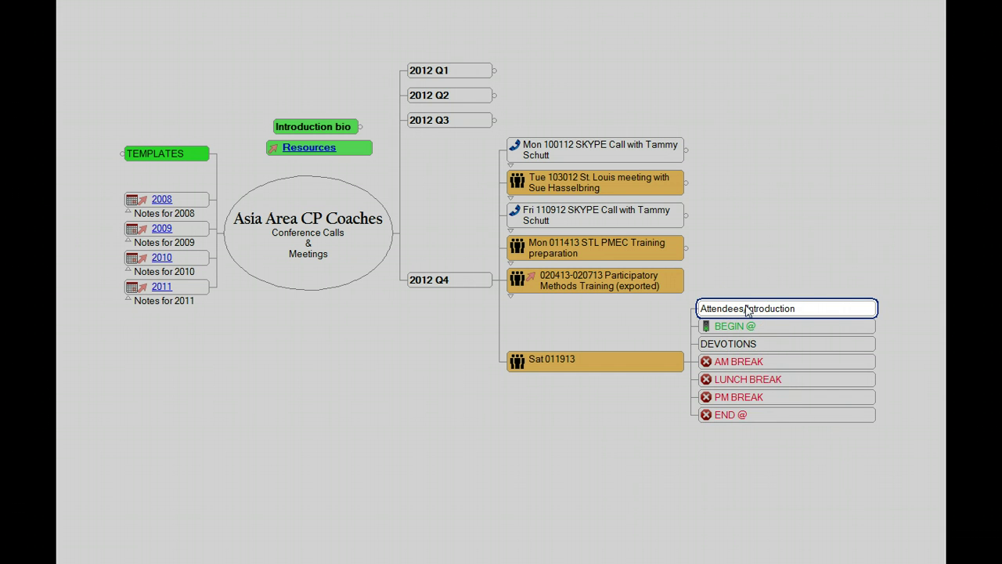
pyautogui.click(746, 310)
pyautogui.click(794, 311)
pyautogui.press('Insert')
pyautogui.write('Bob')
pyautogui.press('Return')
pyautogui.write('B')
pyautogui.press('BackSpace')
pyautogui.write('S')
pyautogui.press('BackSpace')
pyautogui.write('Bill')
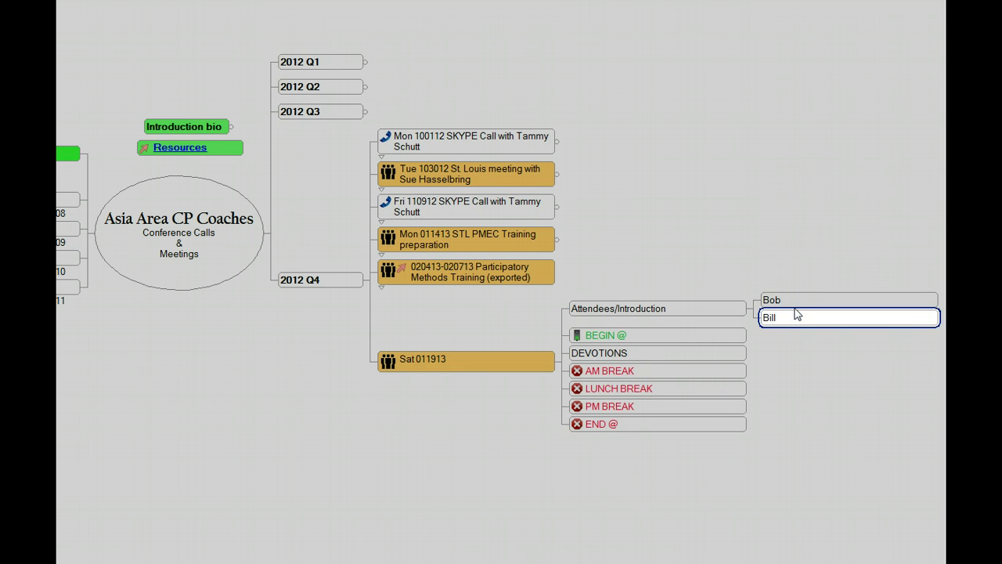
pyautogui.press('Return')
# Add the third and fourth attendee names, completing the last name's spelling.
pyautogui.write('Sue')
pyautogui.press('Return')
pyautogui.write('R')
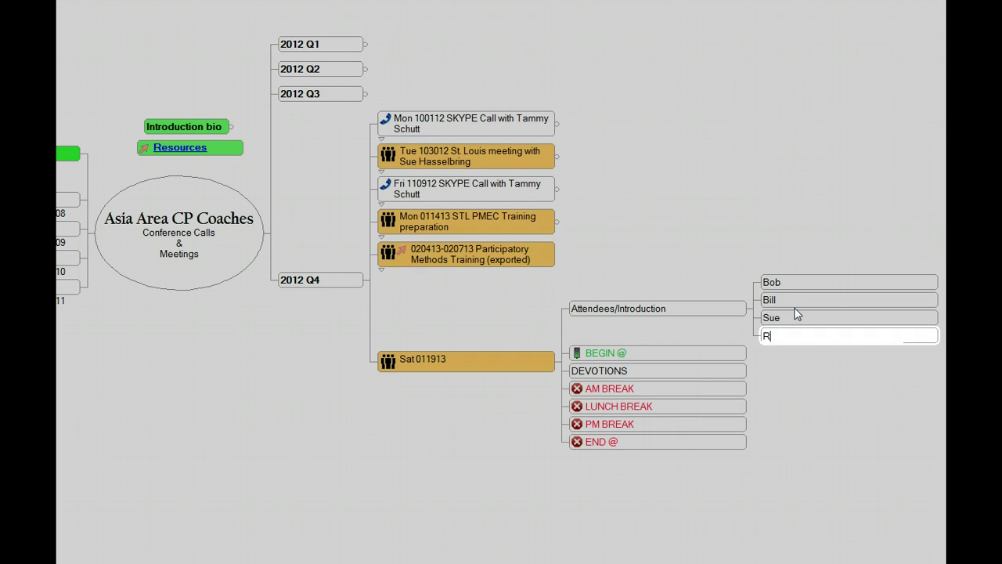
pyautogui.write('alp')
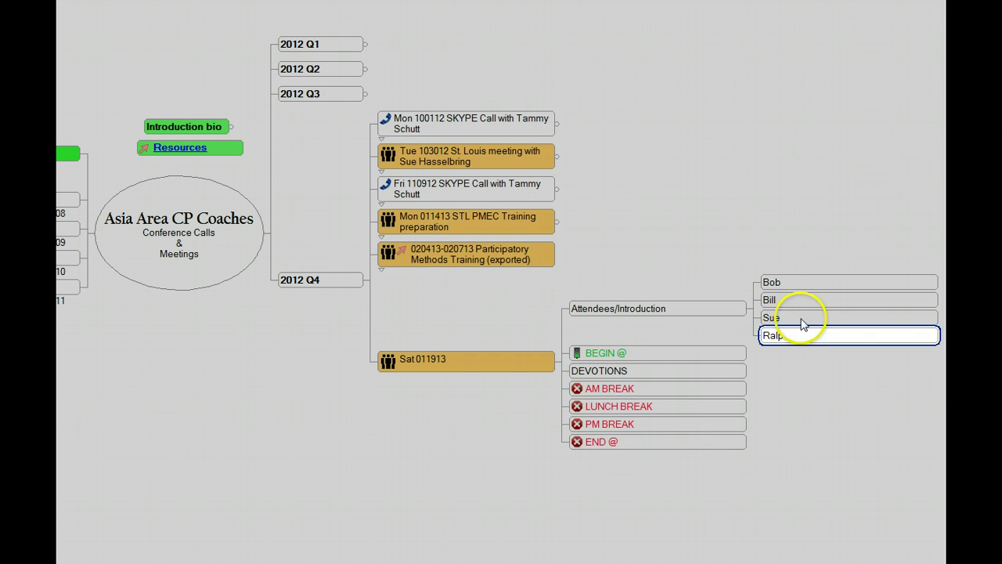
pyautogui.click(793, 332)
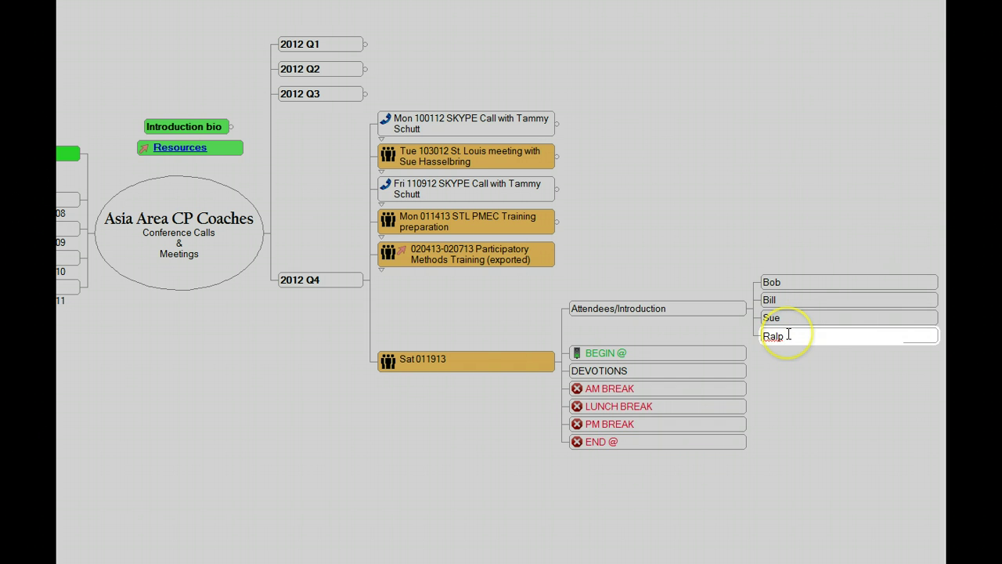
pyautogui.write('h')
pyautogui.press('Return')
pyautogui.click(744, 309)
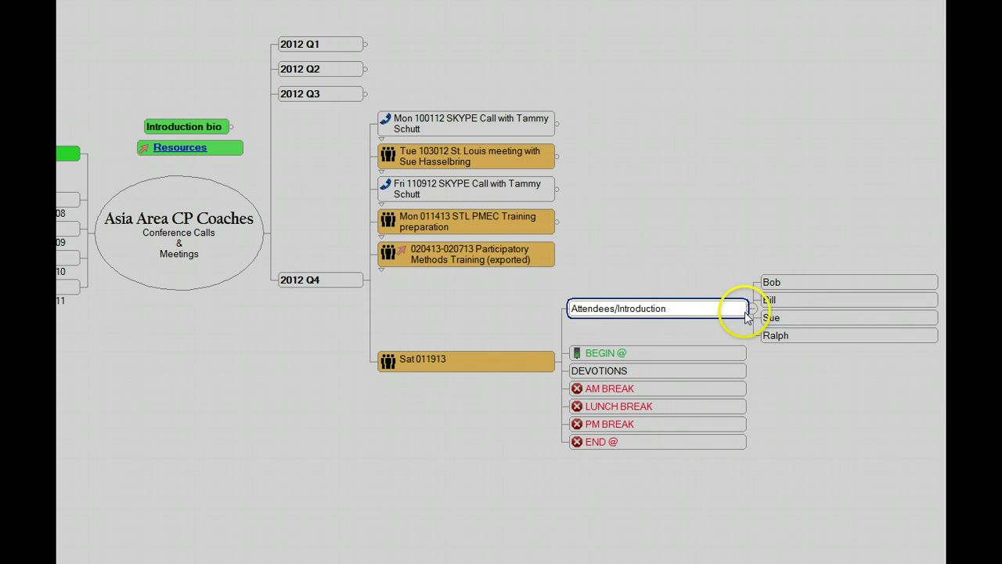
# With the attendee list folded, enter 9:00 in BEGIN @ and 3:30 in END @.
pyautogui.click(750, 309)
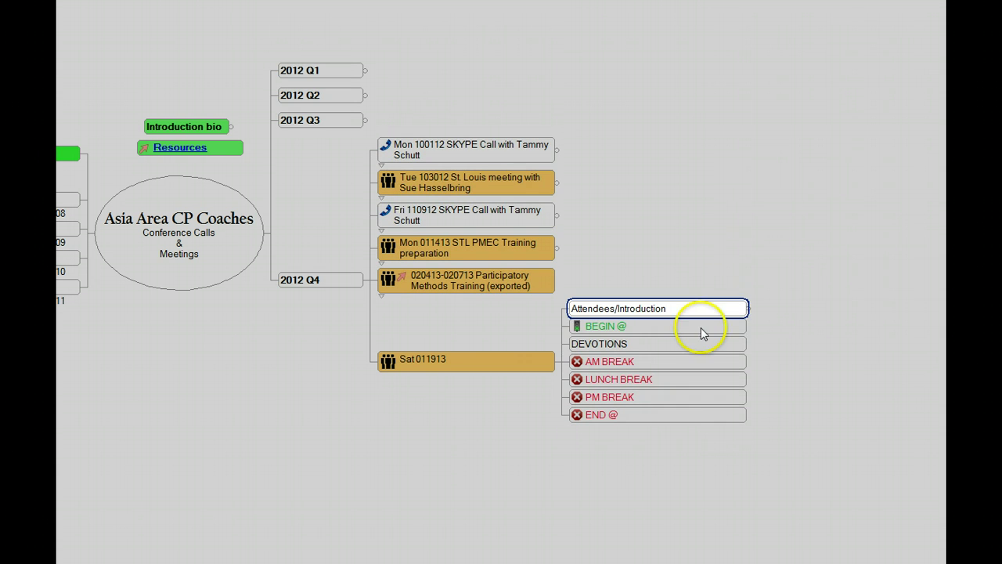
pyautogui.click(671, 326)
pyautogui.click(645, 327)
pyautogui.write('9:00')
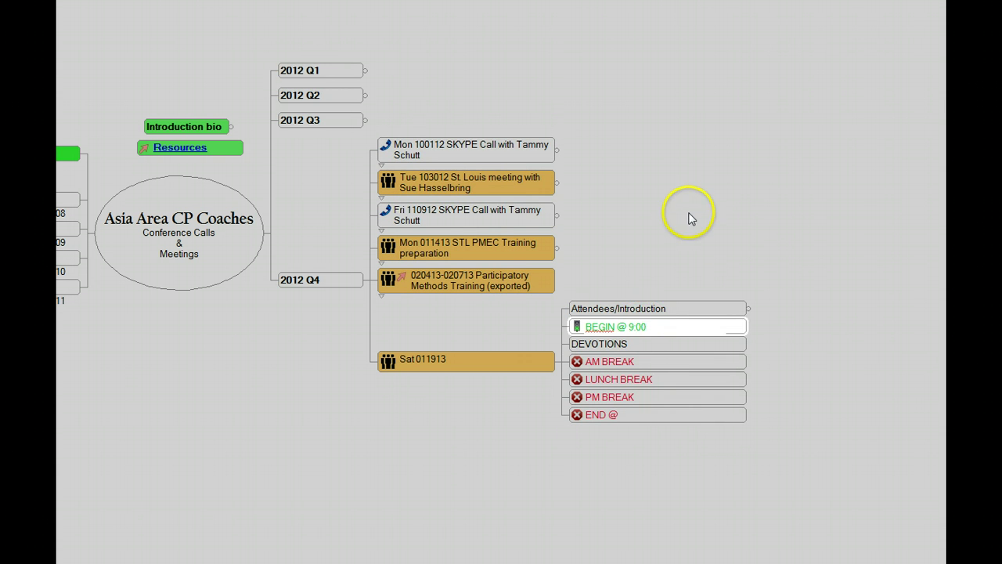
pyautogui.press('Return')
pyautogui.click(627, 413)
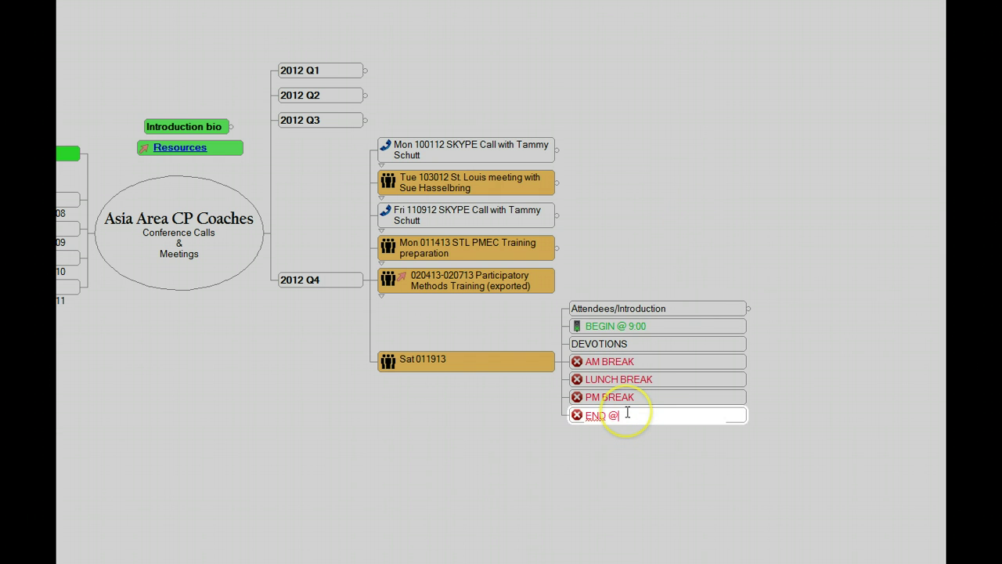
pyautogui.write('3:30')
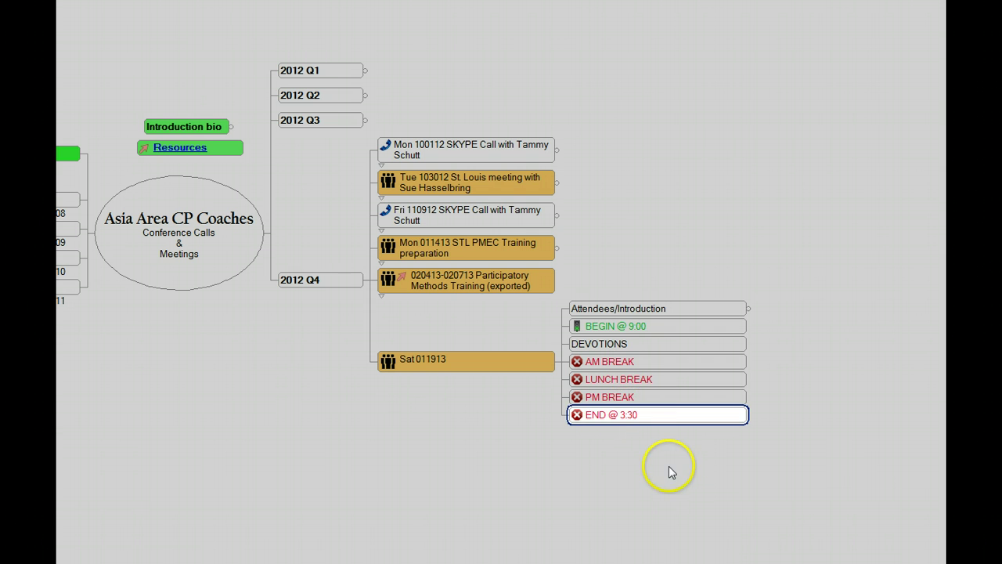
pyautogui.click(622, 344)
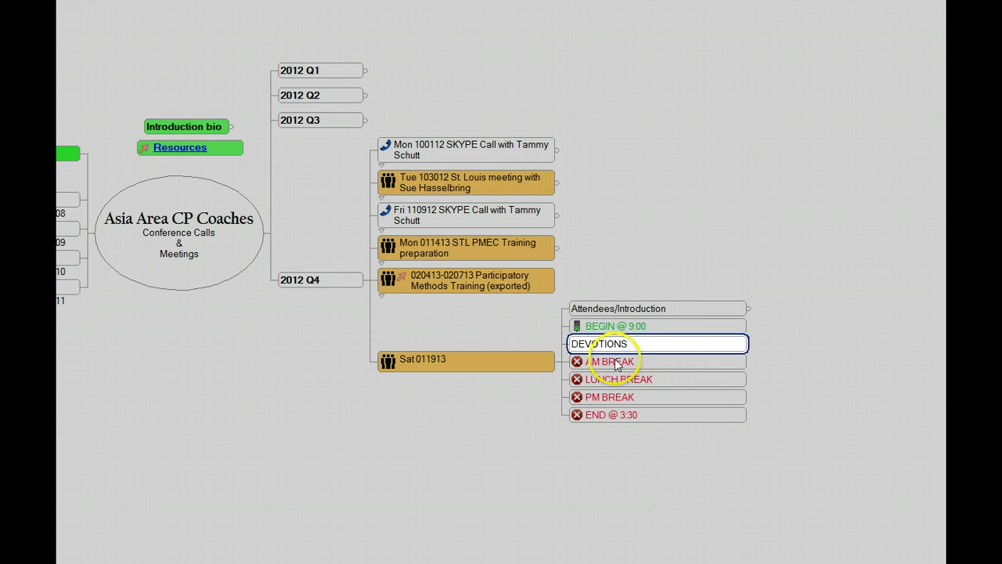
# Step through the AM BREAK, LUNCH BREAK and PM BREAK agenda topics.
pyautogui.click(618, 361)
pyautogui.click(621, 399)
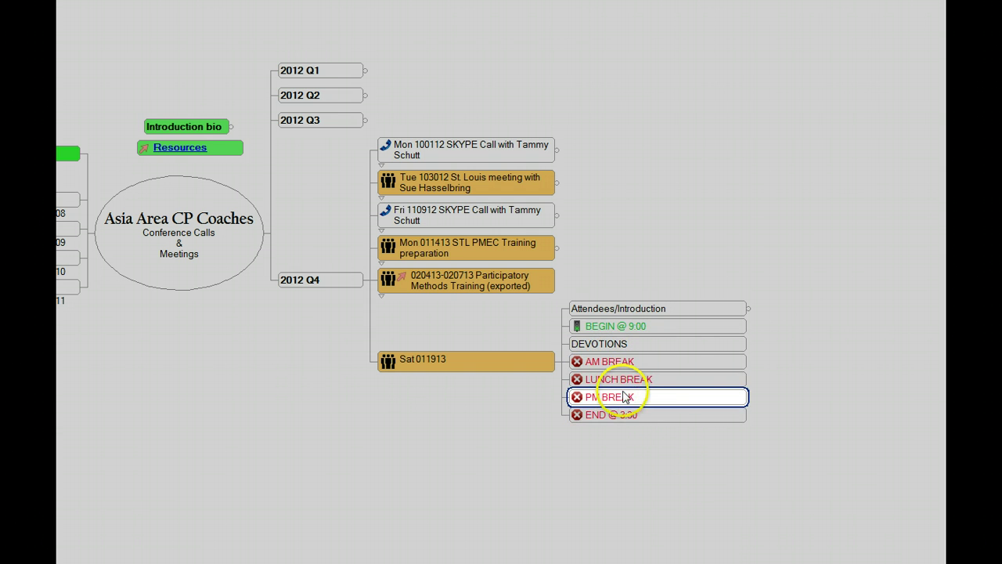
pyautogui.click(622, 360)
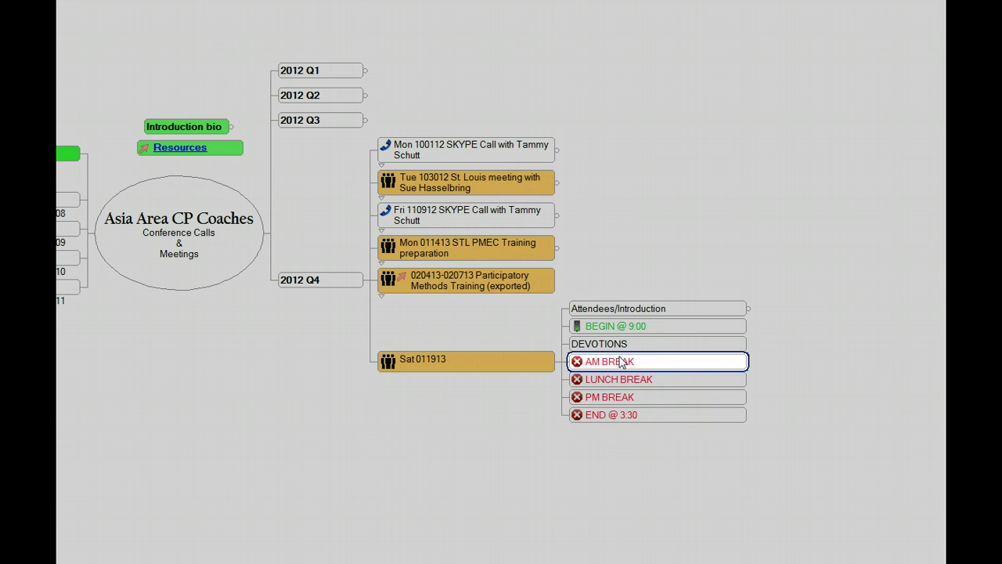
pyautogui.click(611, 379)
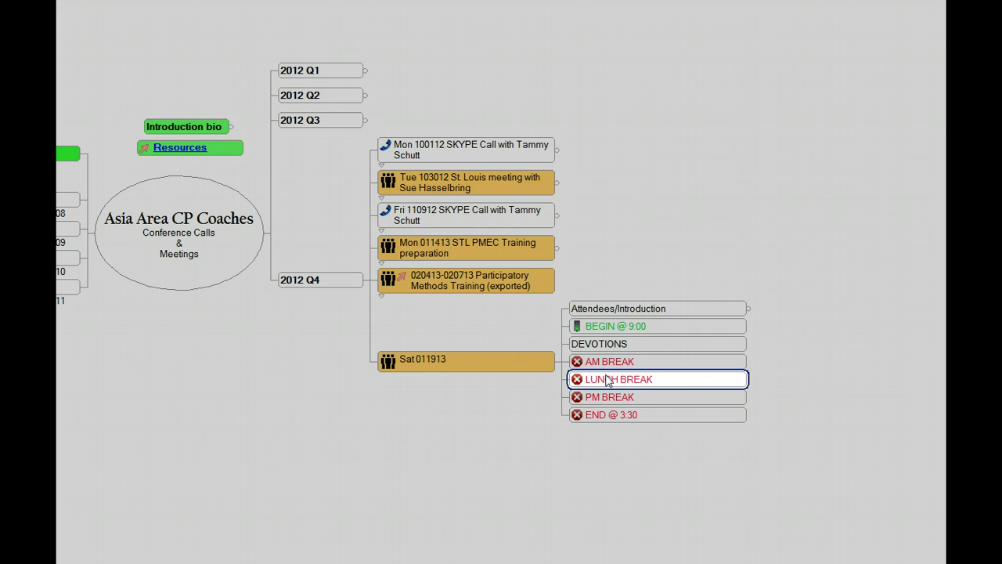
pyautogui.click(610, 414)
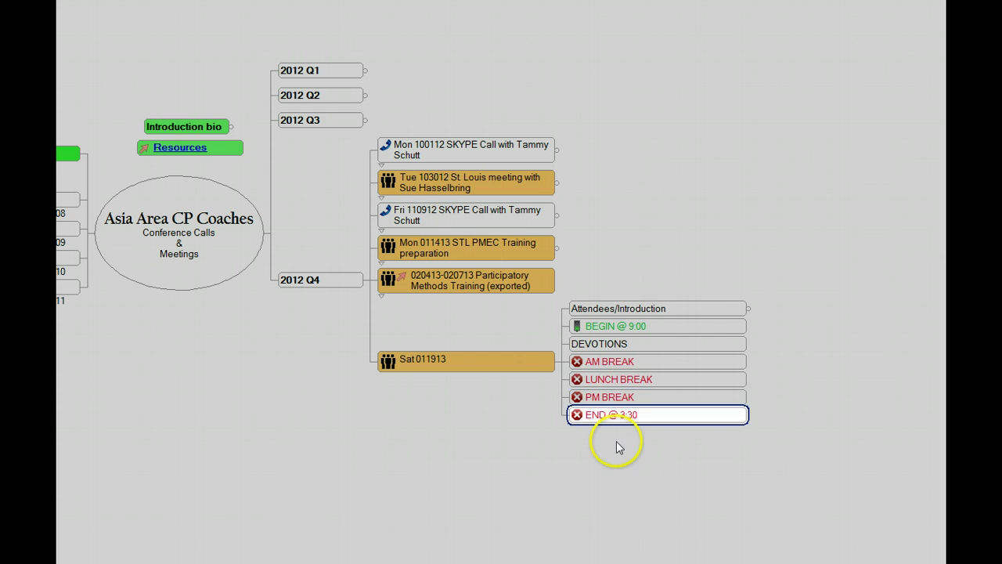
pyautogui.click(661, 361)
# Below DEVOTIONS, enter four sibling topics, each named TOPIC.
pyautogui.click(657, 347)
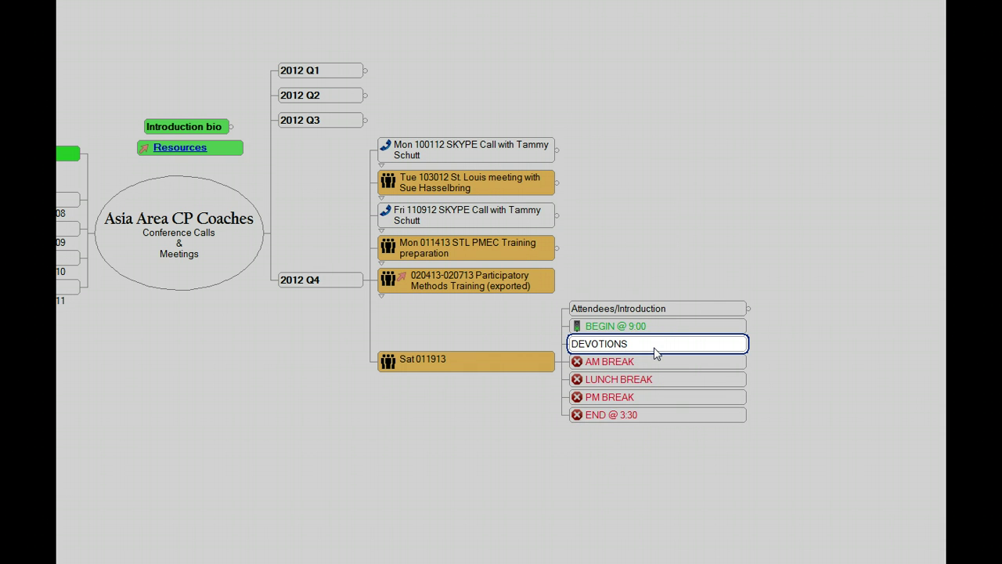
pyautogui.press('Return')
pyautogui.write('TOPIC')
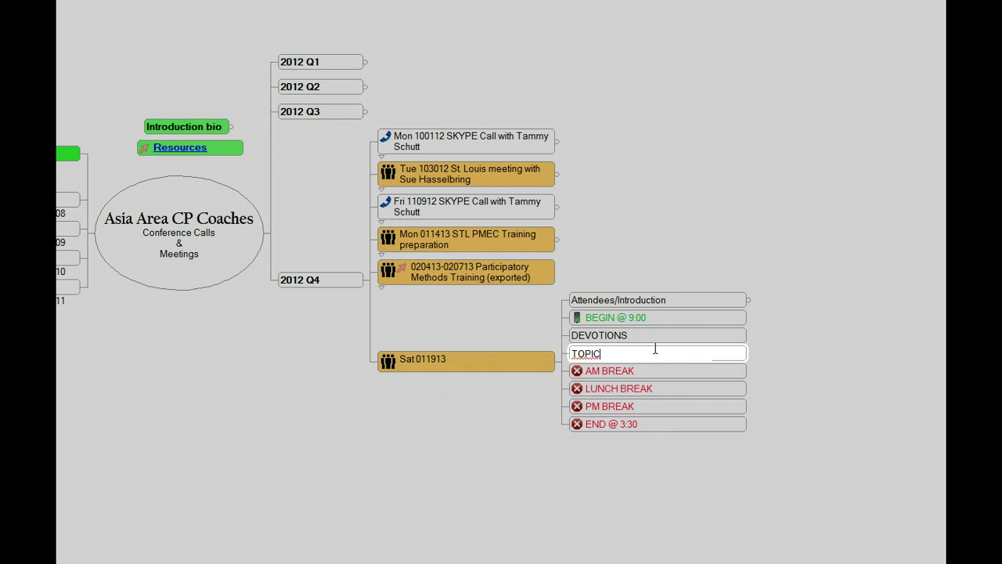
pyautogui.press('Return')
pyautogui.write('TOPIC')
pyautogui.press('Return')
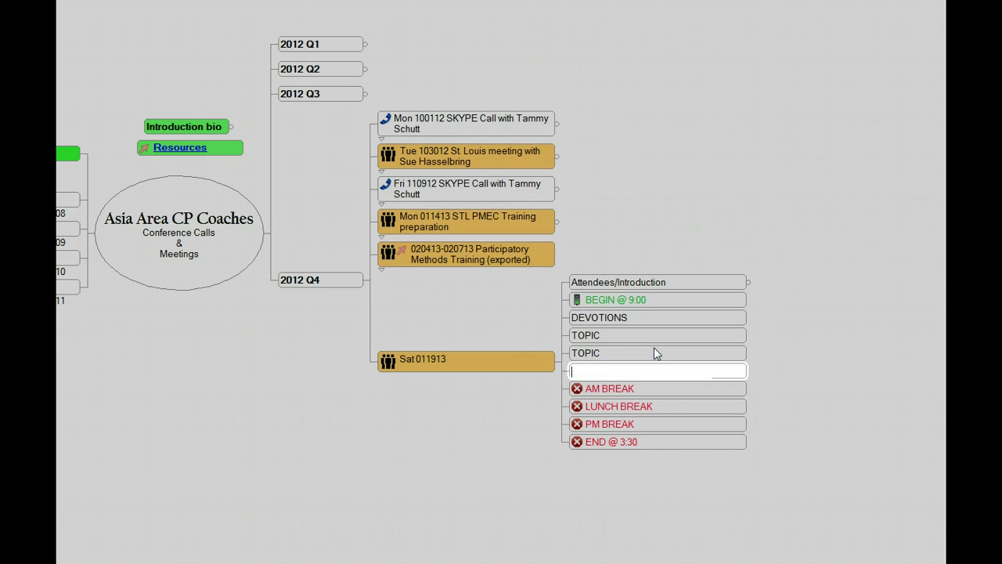
pyautogui.write('TOPIC')
pyautogui.press('Return')
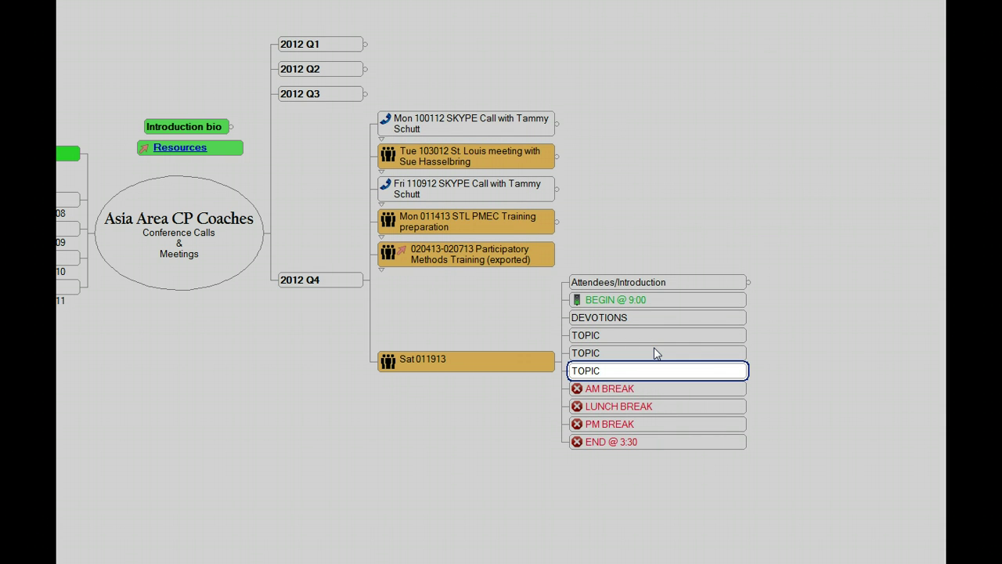
pyautogui.press('Return')
pyautogui.write('TOPIC')
pyautogui.press('Return')
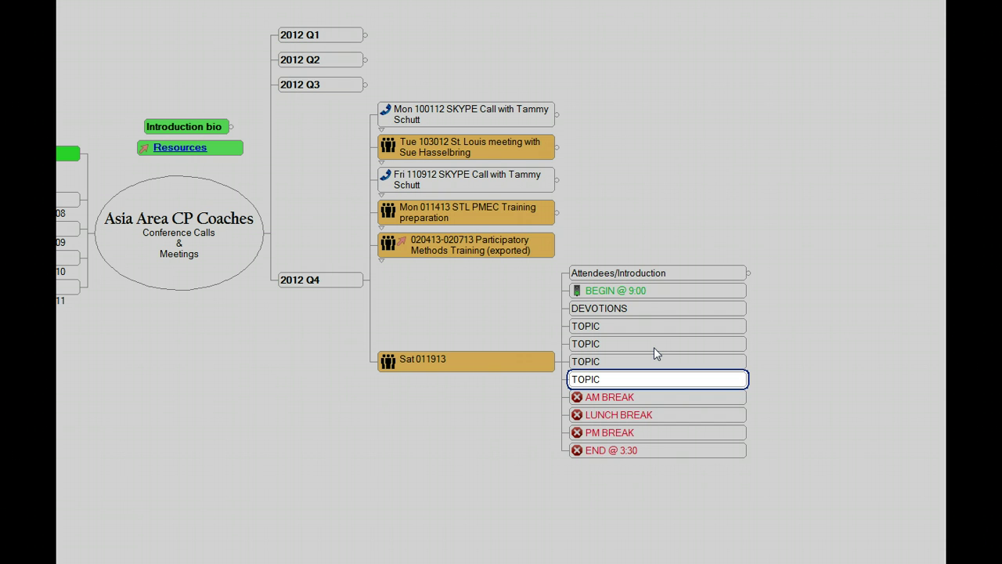
pyautogui.click(601, 325)
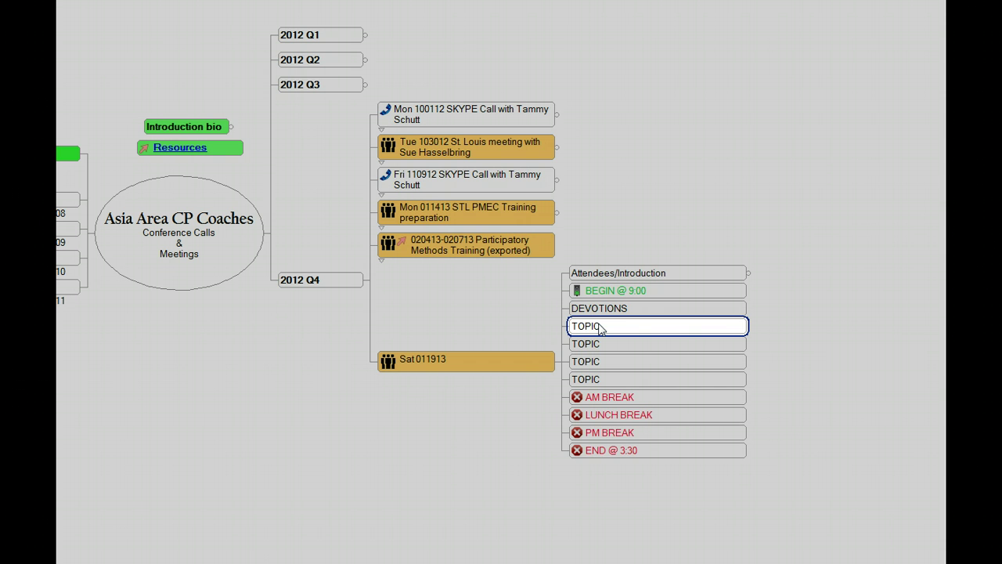
pyautogui.click(561, 149)
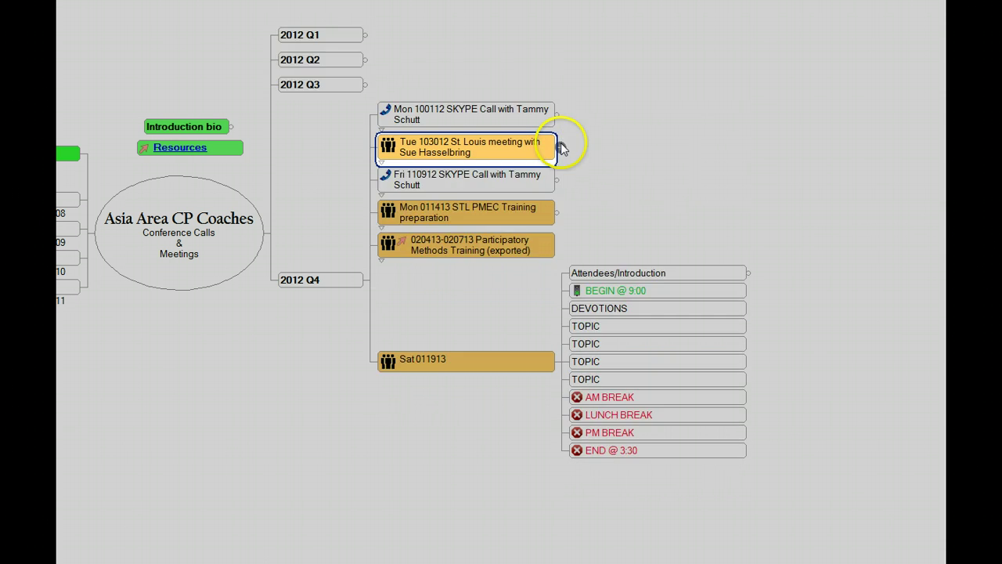
pyautogui.click(558, 117)
pyautogui.click(561, 116)
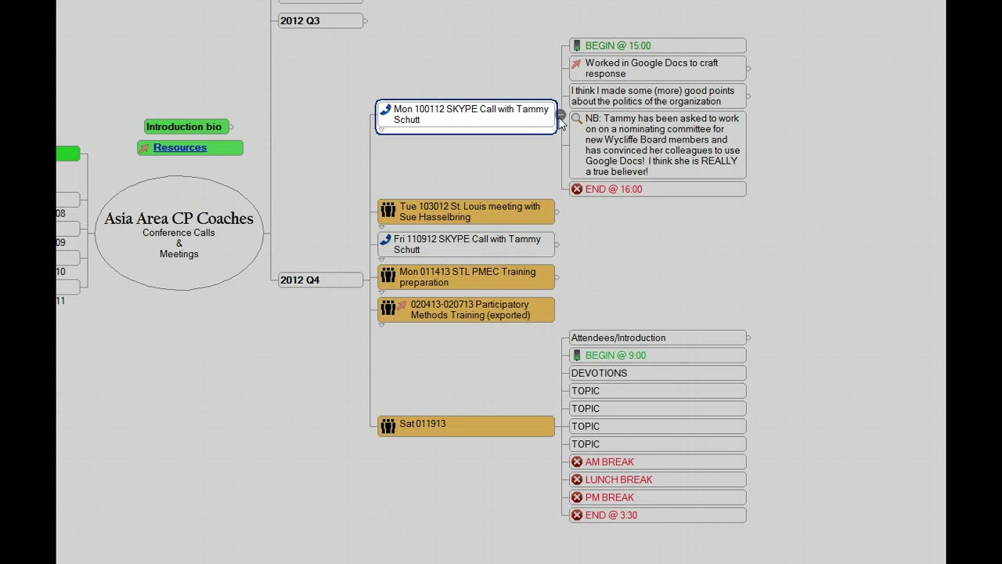
pyautogui.click(561, 116)
pyautogui.click(559, 212)
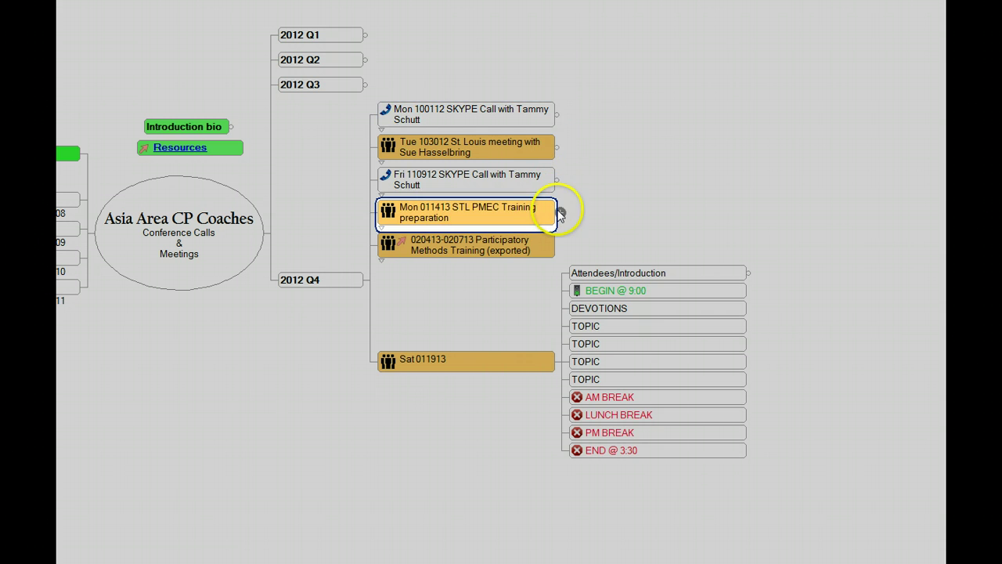
pyautogui.click(561, 213)
pyautogui.click(560, 213)
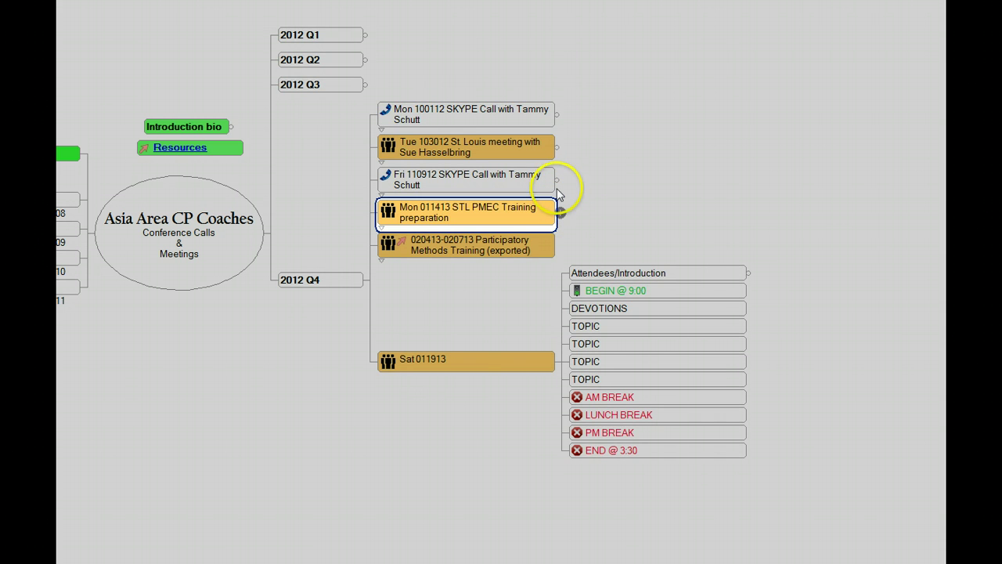
pyautogui.click(561, 180)
pyautogui.click(560, 181)
pyautogui.click(610, 308)
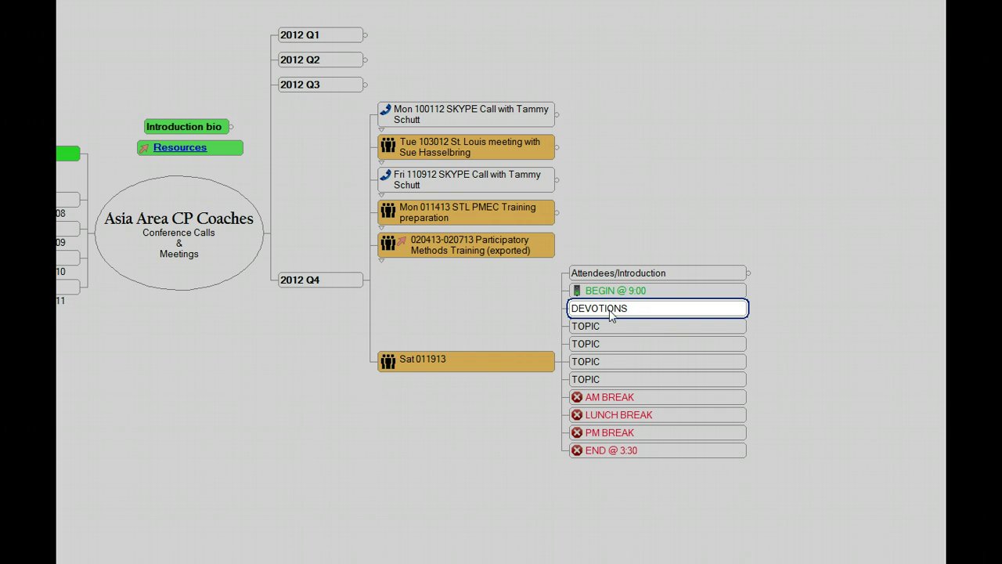
# Add Discussion, Debate and Ideas/Brainstorm as subtopics of the second TOPIC.
pyautogui.click(615, 349)
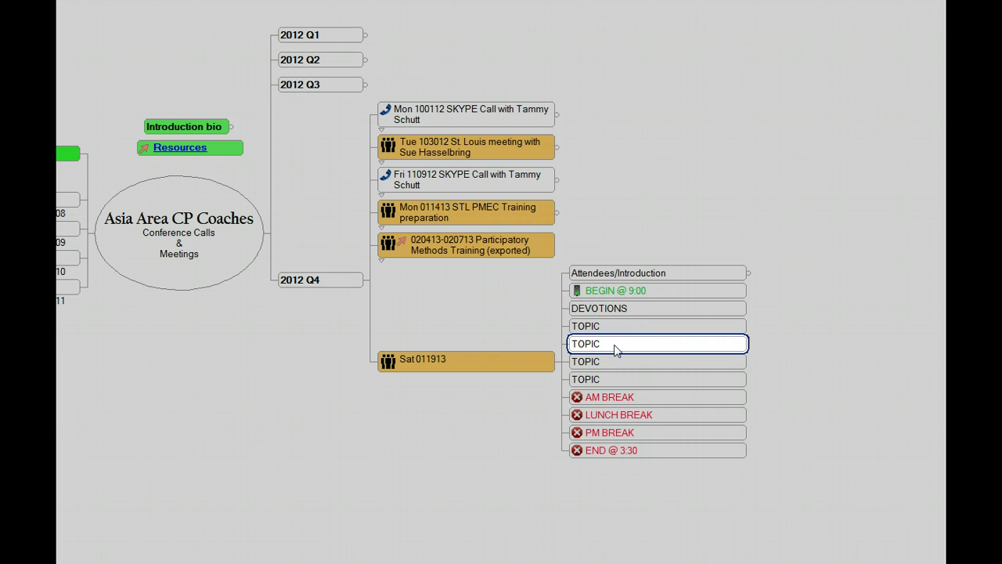
pyautogui.press('Insert')
pyautogui.write('Discussion')
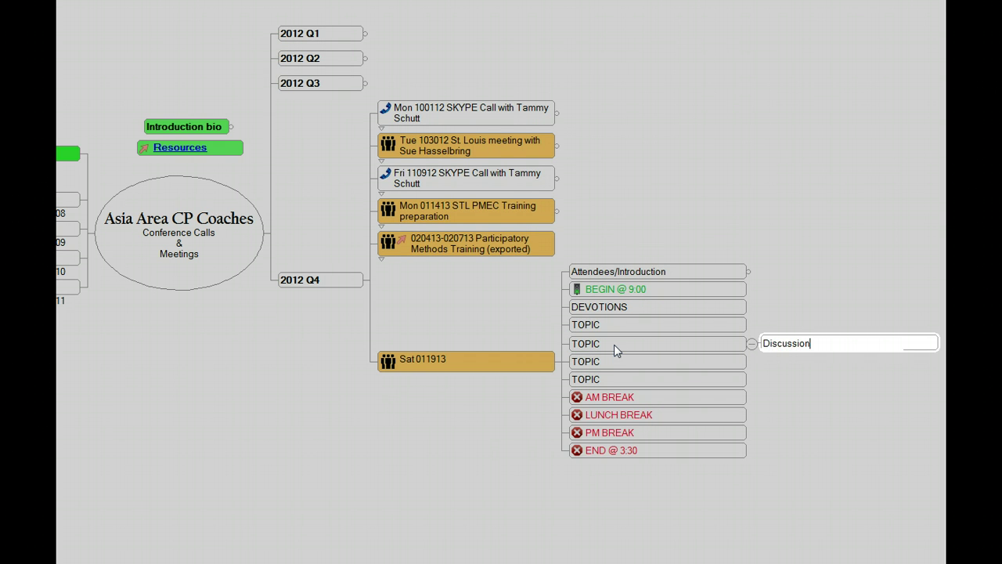
pyautogui.press('Return')
pyautogui.press('Return')
pyautogui.write('Debate')
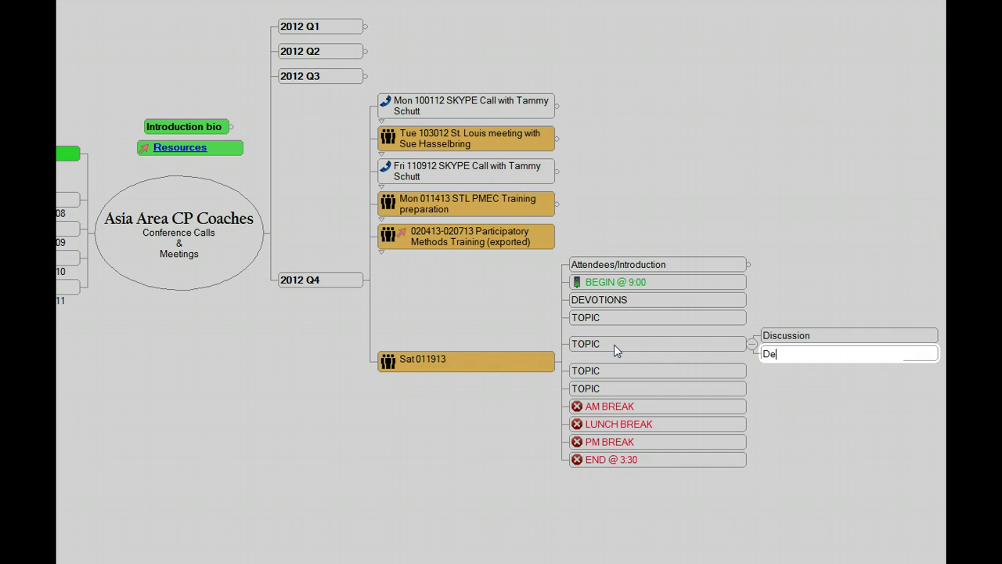
pyautogui.press('Return')
pyautogui.press('Return')
pyautogui.write('Ideas/Brainstorm')
pyautogui.press('Return')
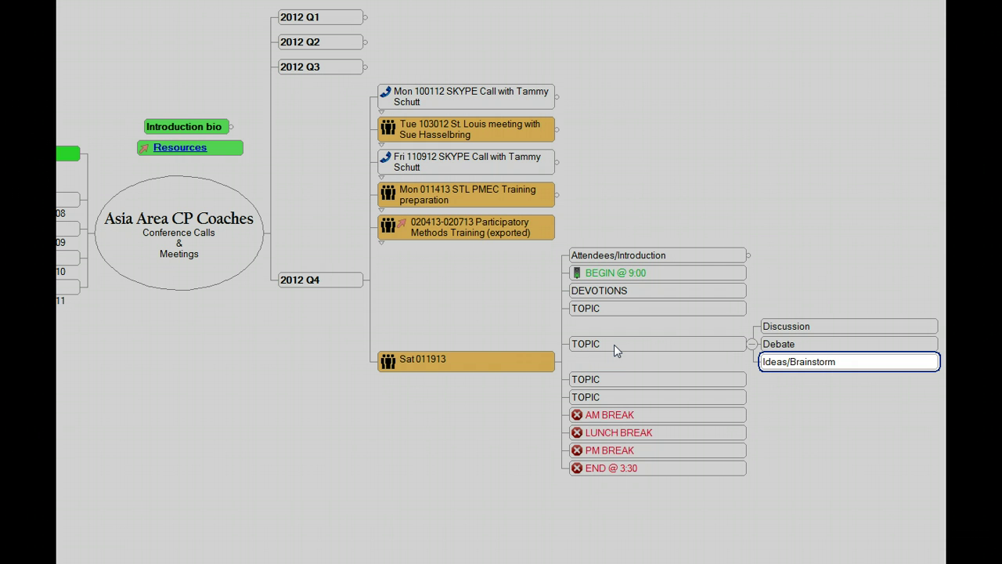
# Add a Todo subtopic below Ideas/Brainstorm, replacing the mistyped Agenda text.
pyautogui.click(787, 364)
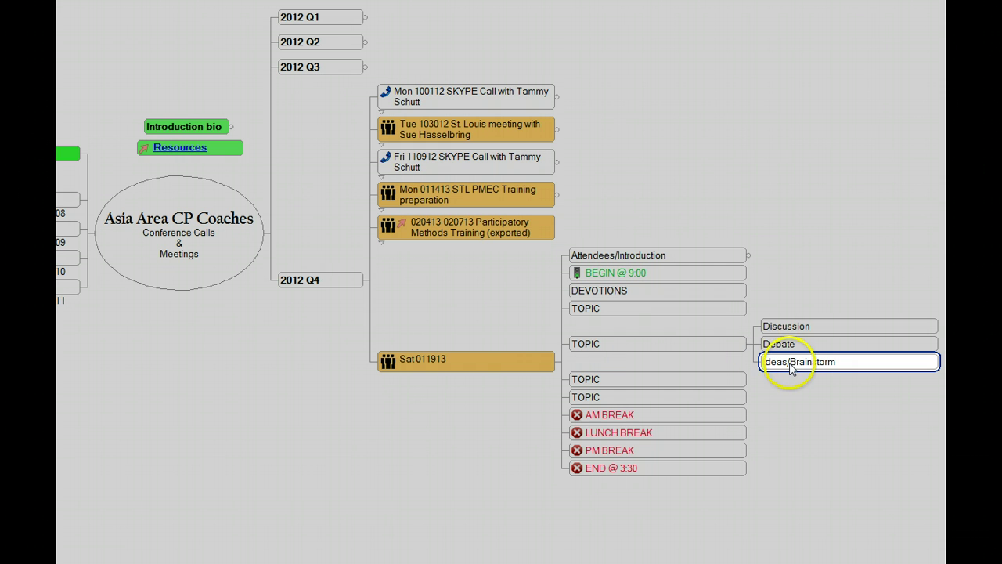
pyautogui.press('Return')
pyautogui.write('Agenda')
pyautogui.press('BackSpace')
pyautogui.press('BackSpace')
pyautogui.press('BackSpace')
pyautogui.press('BackSpace')
pyautogui.press('BackSpace')
pyautogui.press('BackSpace')
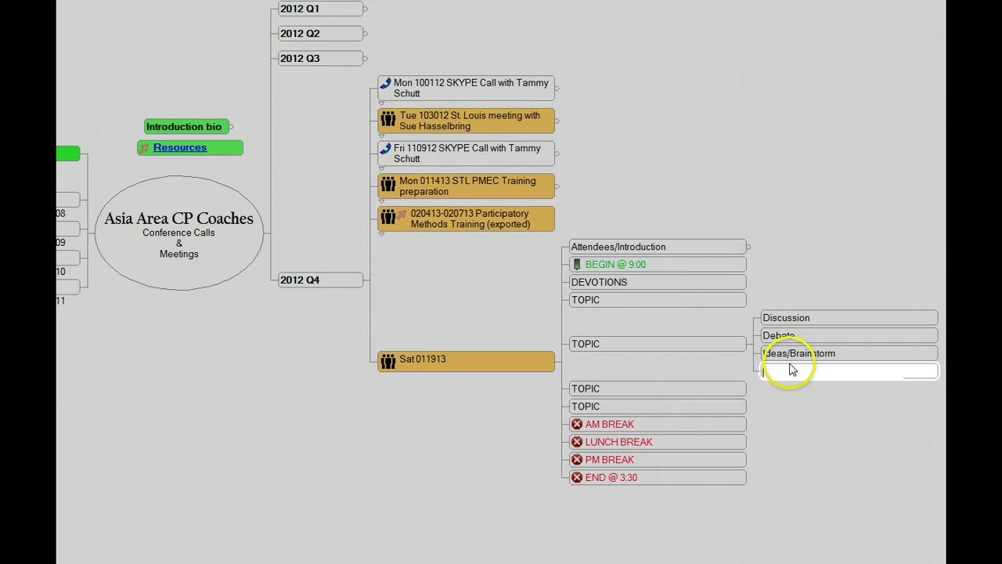
pyautogui.write('Todo')
pyautogui.press('Return')
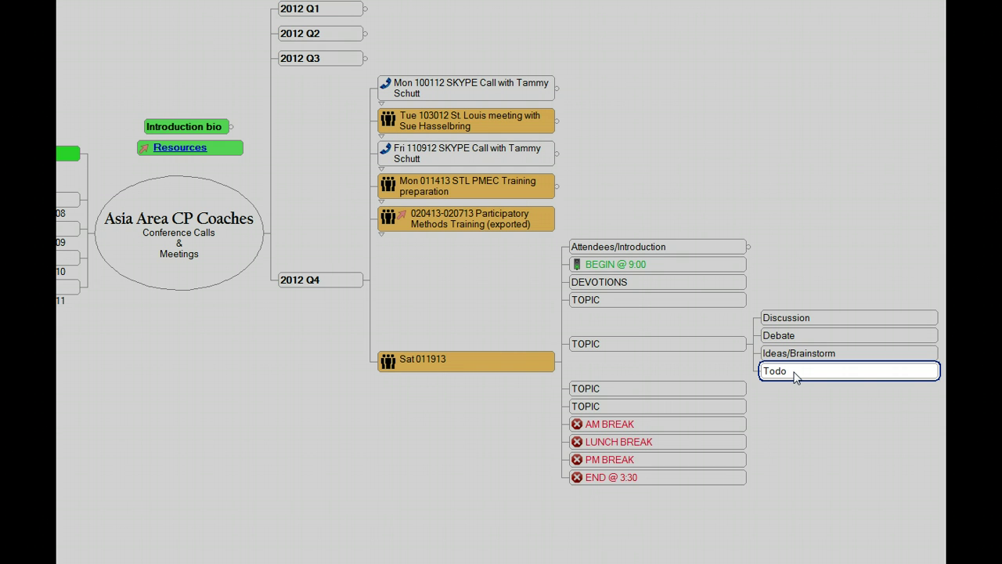
# In Todo's Type and Assignments, keep type Todo, tick one member, and add another assignee due 012113.
pyautogui.doubleClick(795, 376)
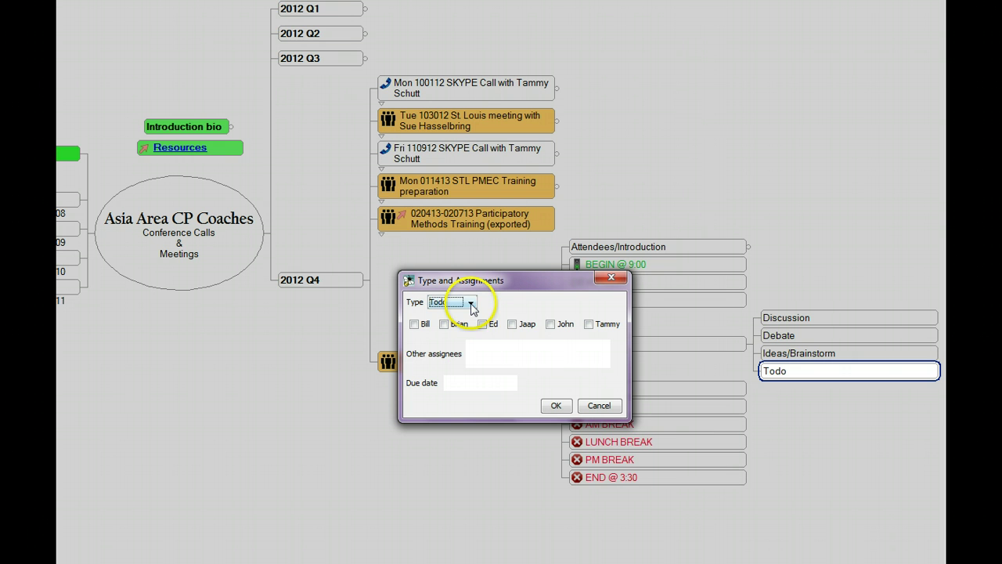
pyautogui.click(488, 280)
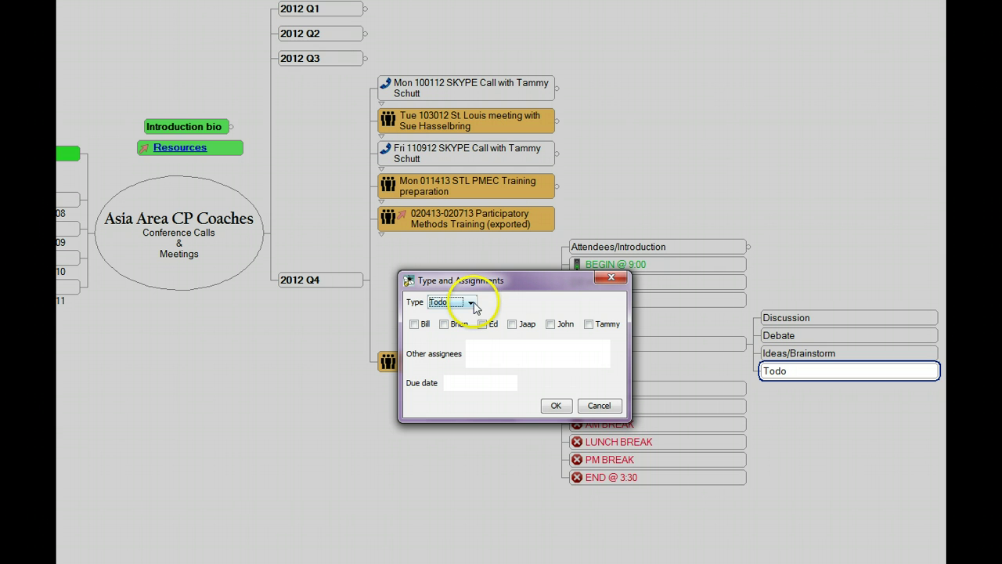
pyautogui.click(470, 302)
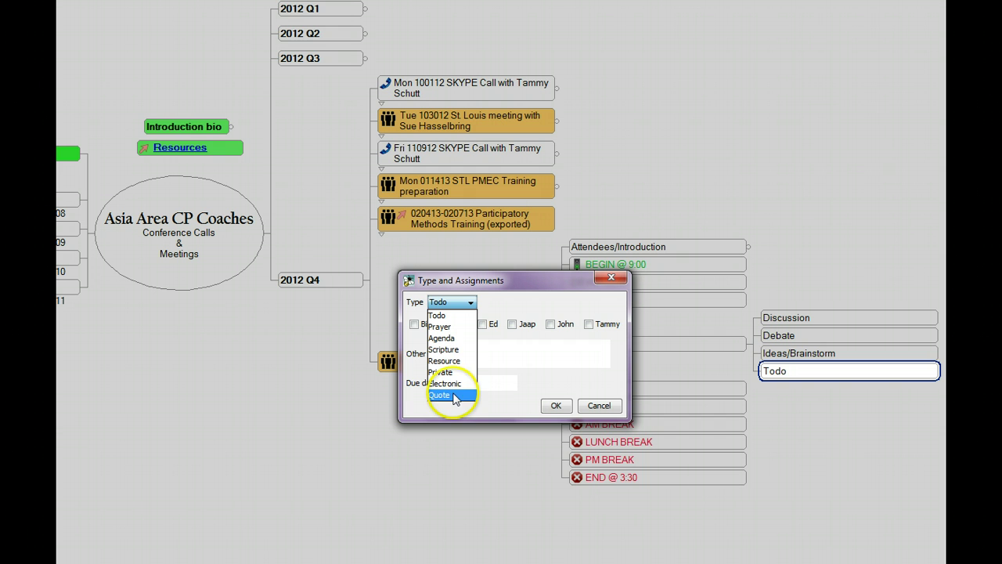
pyautogui.click(448, 316)
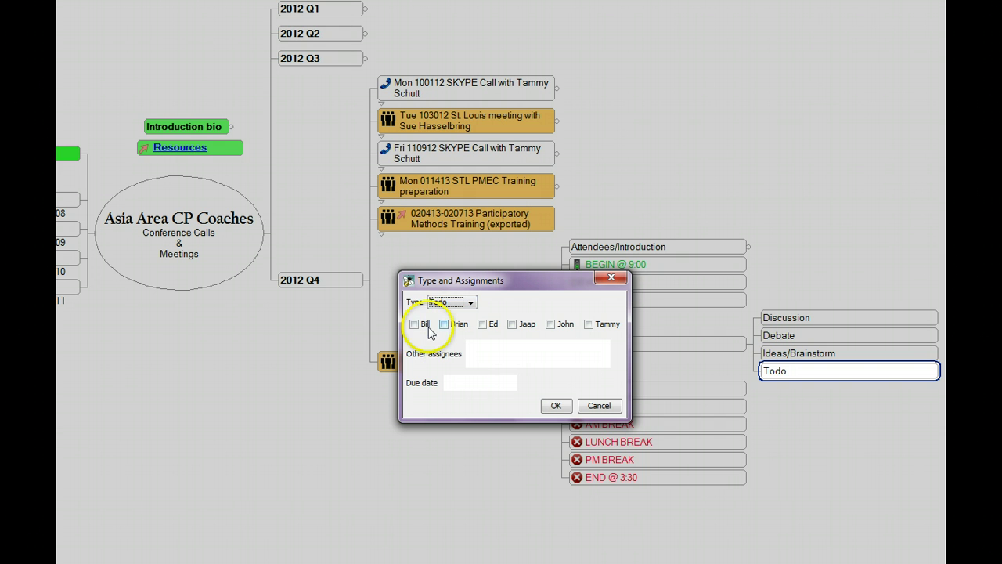
pyautogui.click(483, 325)
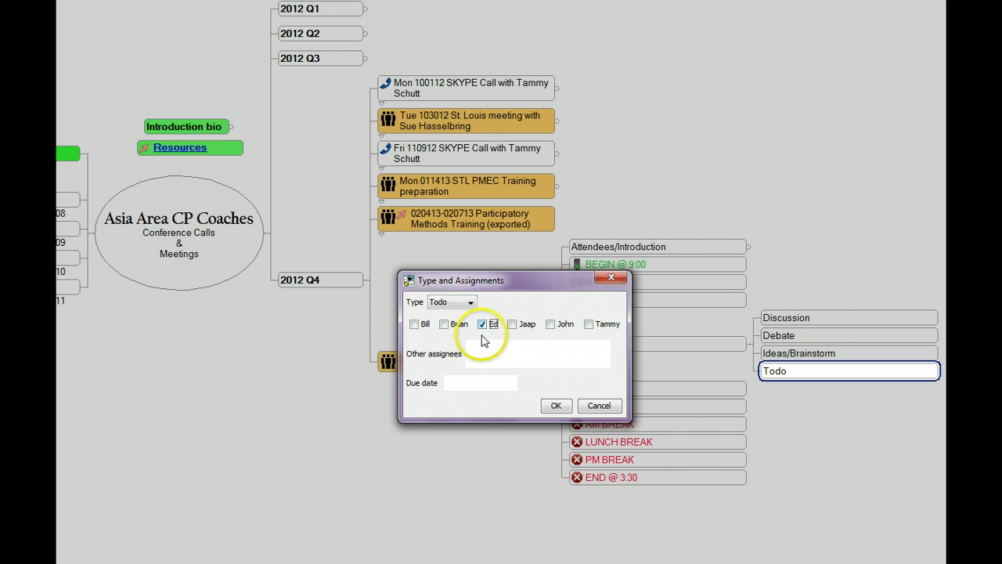
pyautogui.click(486, 350)
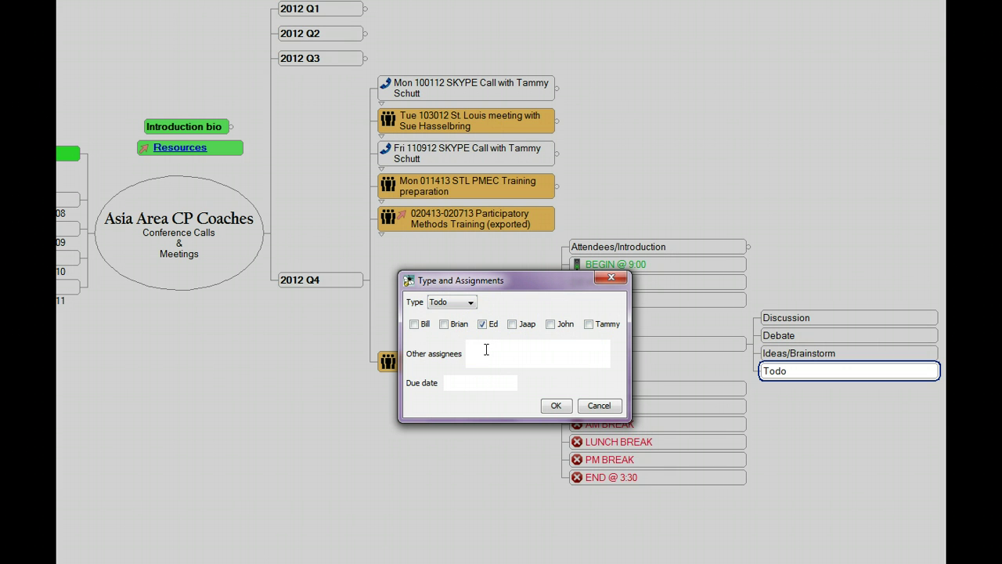
pyautogui.write('Frank')
pyautogui.write('0121')
pyautogui.write('13')
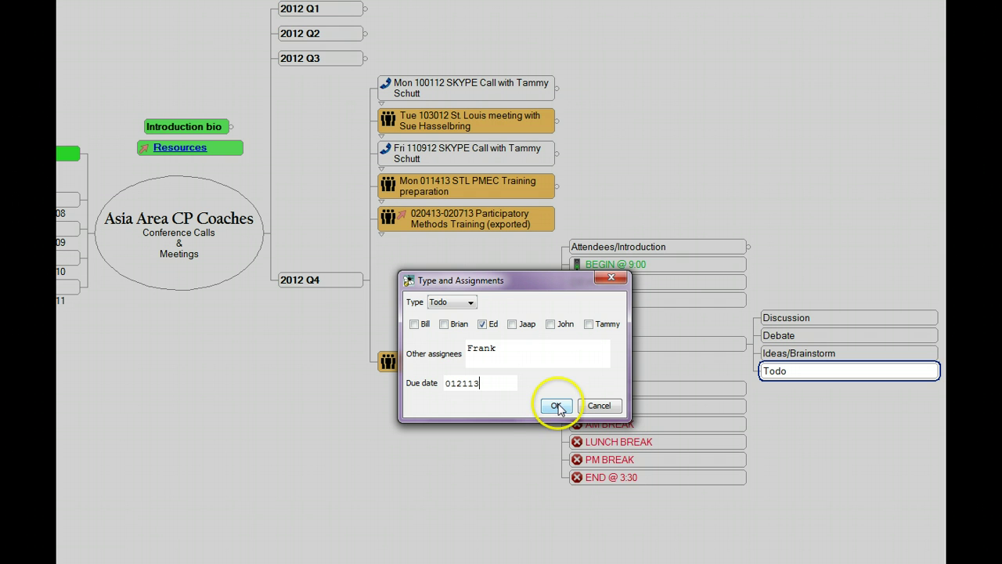
# Confirm Todo's type and assignment, then add a 'Resource' topic directly below Todo.
pyautogui.click(556, 406)
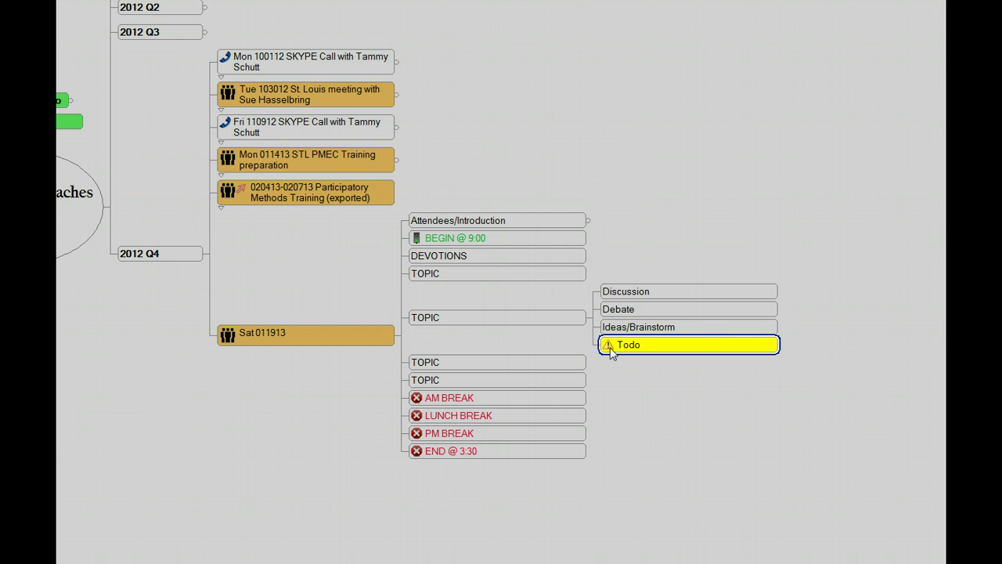
pyautogui.moveTo(624, 365); pyautogui.dragTo(566, 351)
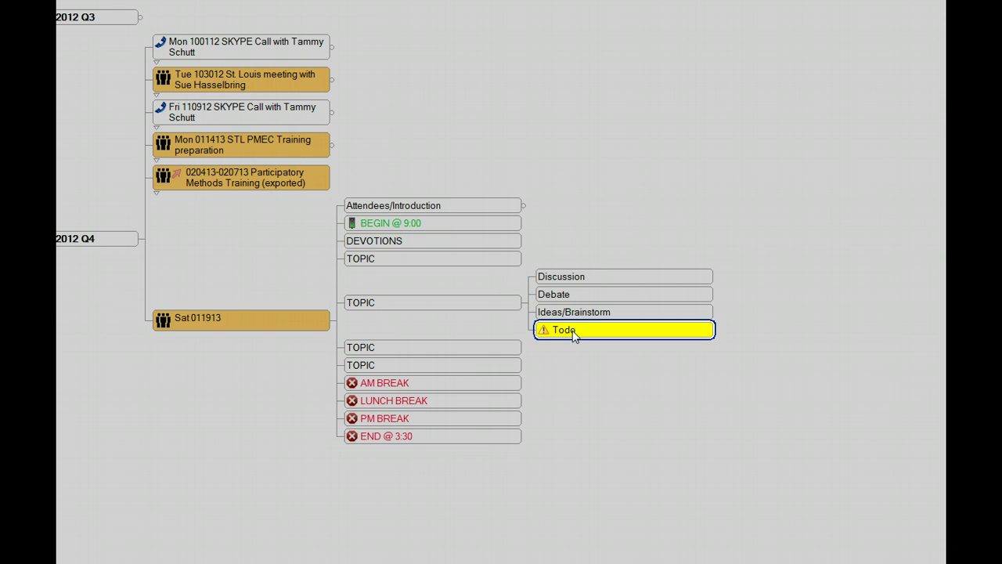
pyautogui.press('Return')
pyautogui.write('Resource')
pyautogui.press('Return')
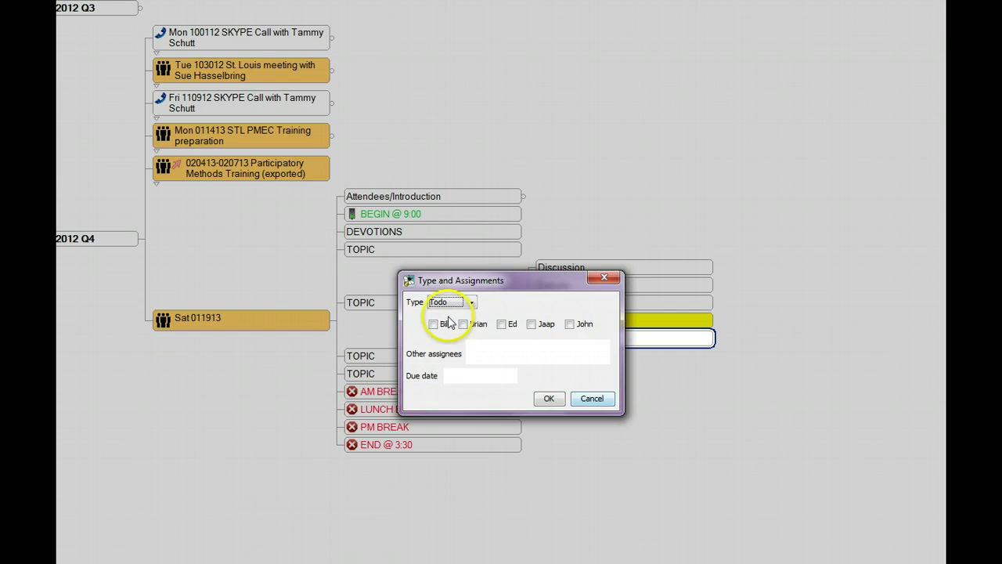
# Give the Resource topic the Resource item type, assigned to one team member.
pyautogui.click(471, 303)
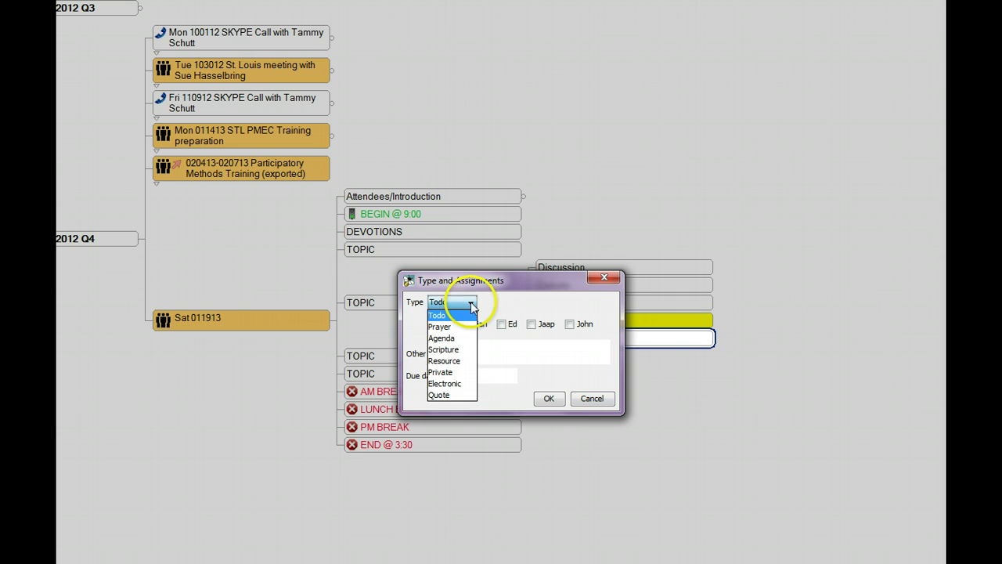
pyautogui.click(454, 361)
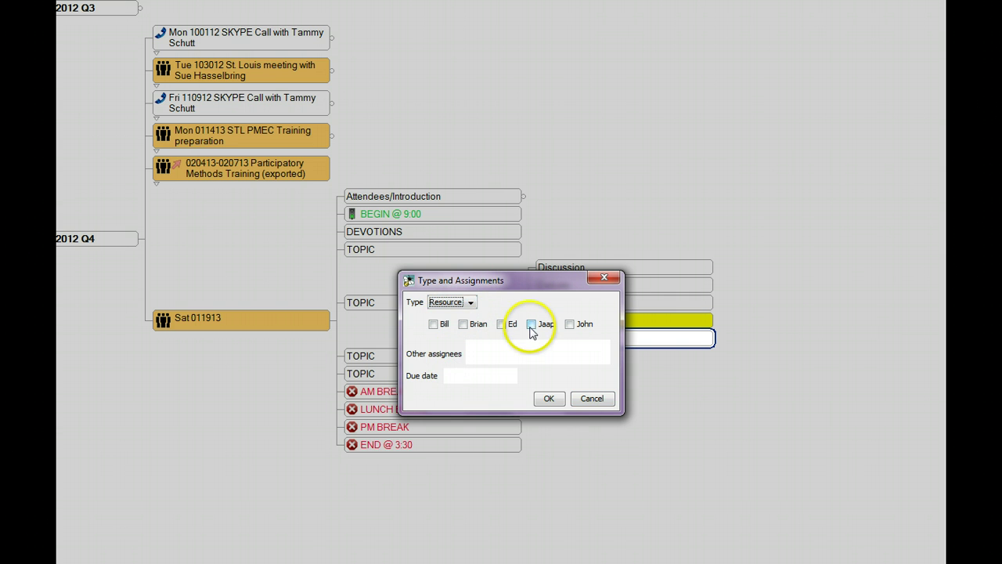
pyautogui.click(531, 324)
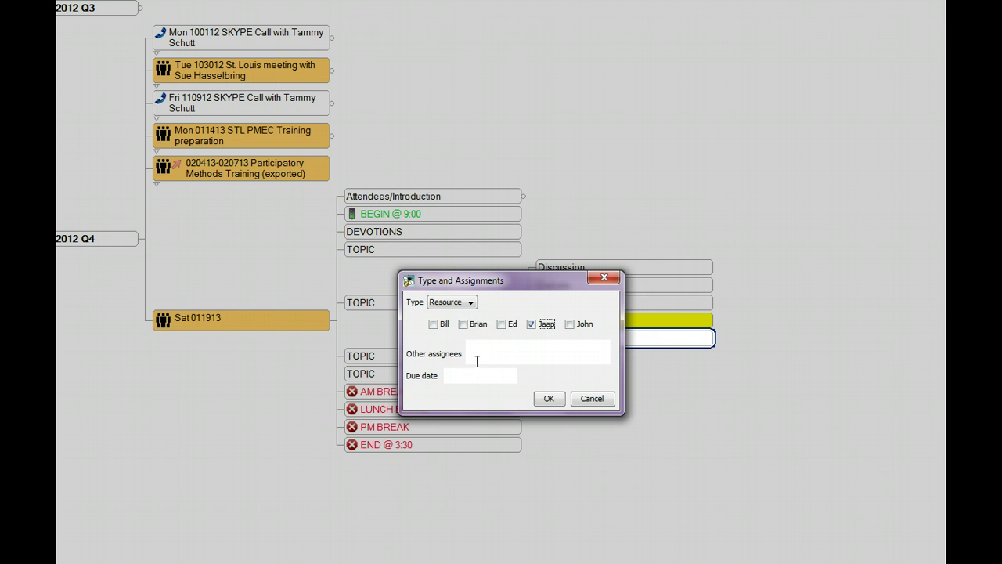
pyautogui.click(547, 400)
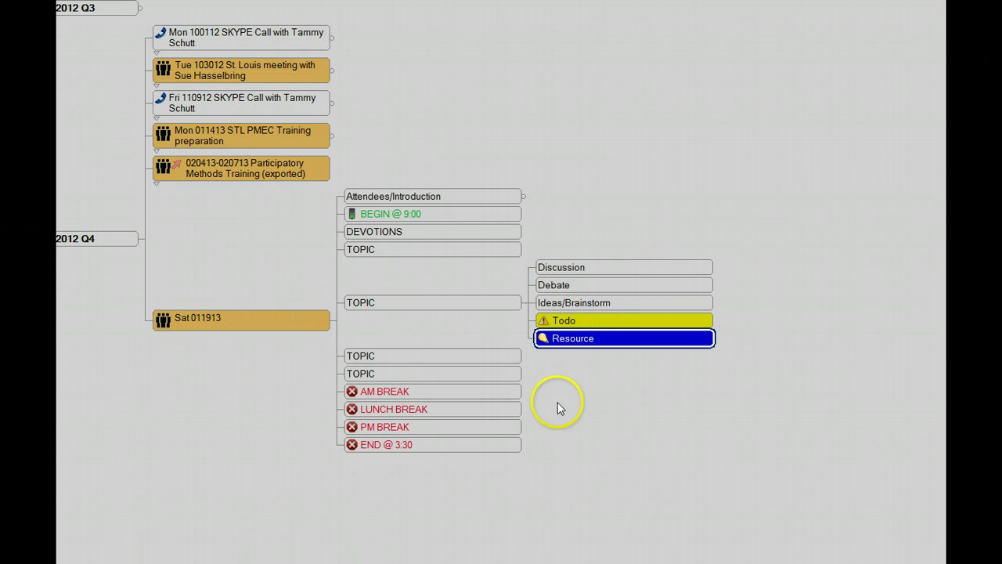
# Select Todo, move down to the Resource node, and pan the map left.
pyautogui.click(605, 340)
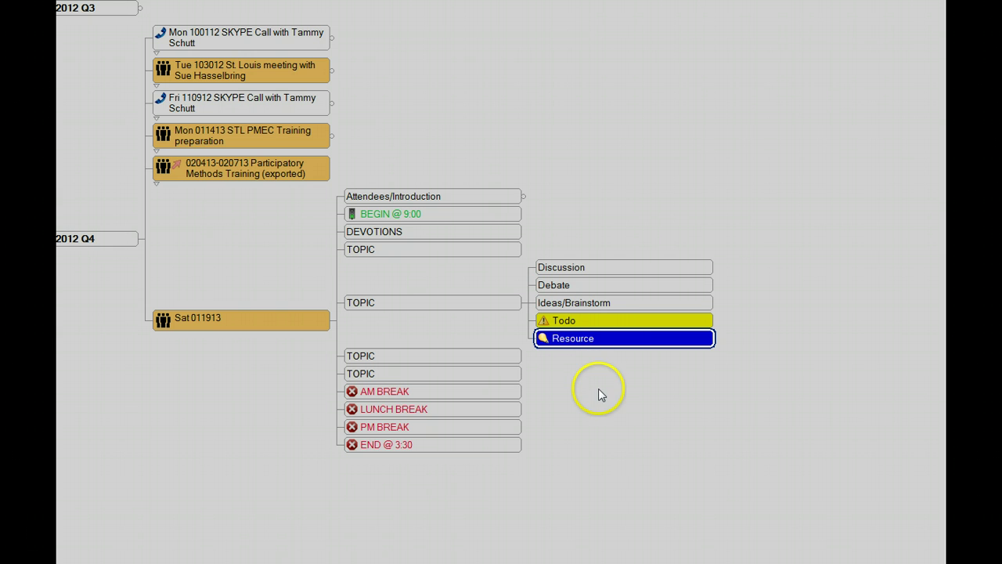
pyautogui.click(576, 343)
pyautogui.moveTo(593, 359); pyautogui.dragTo(570, 371)
pyautogui.click(575, 315)
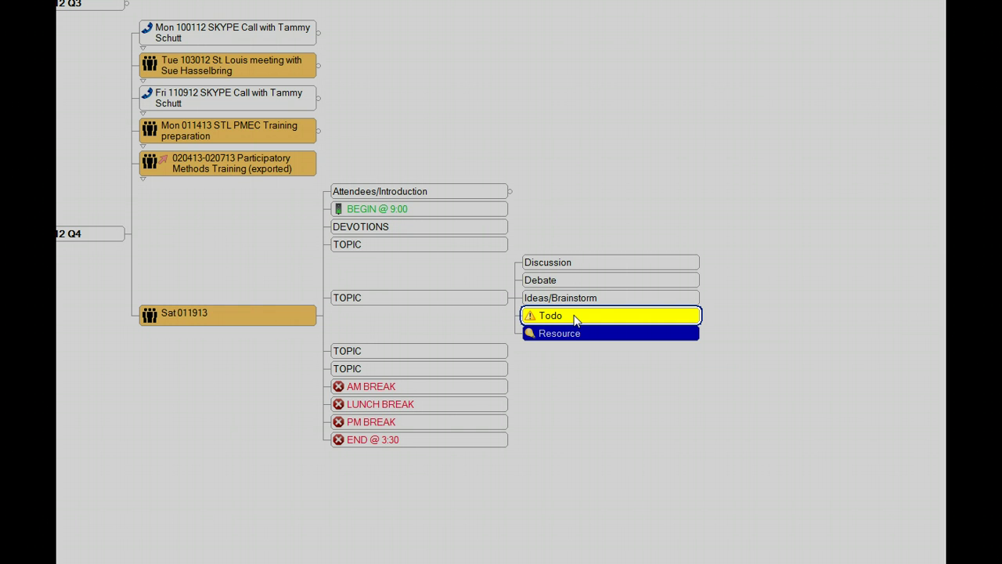
pyautogui.press('Down')
pyautogui.moveTo(577, 368); pyautogui.dragTo(410, 347)
# Show the calendar and attributes panel and compare the Todo and Resource attributes.
pyautogui.rightClick(454, 354)
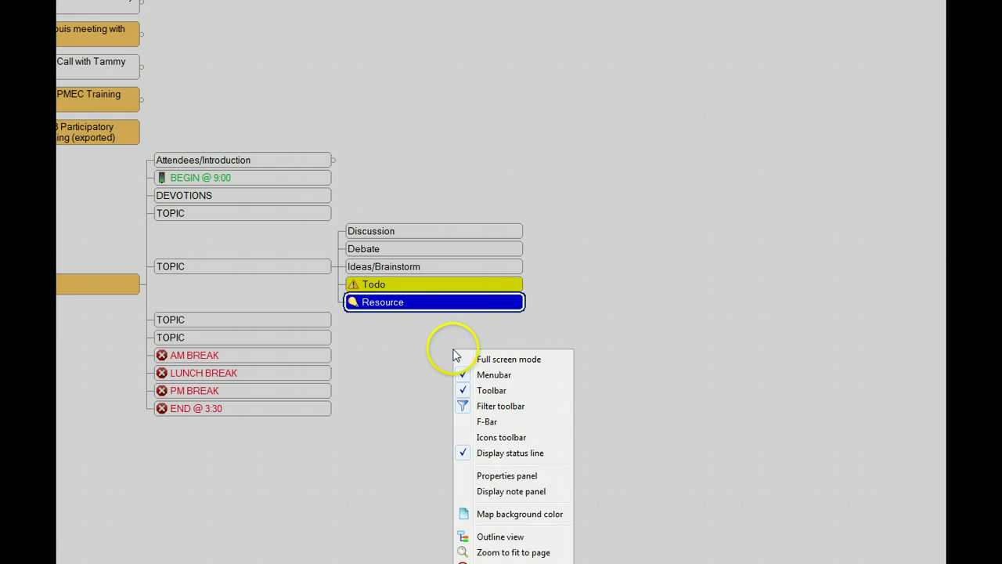
pyautogui.click(502, 474)
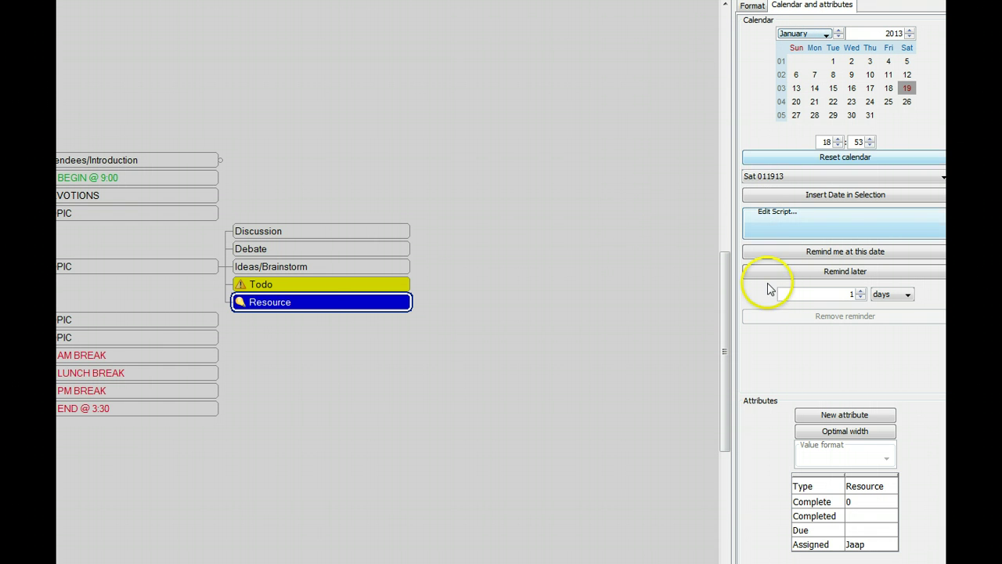
pyautogui.click(316, 290)
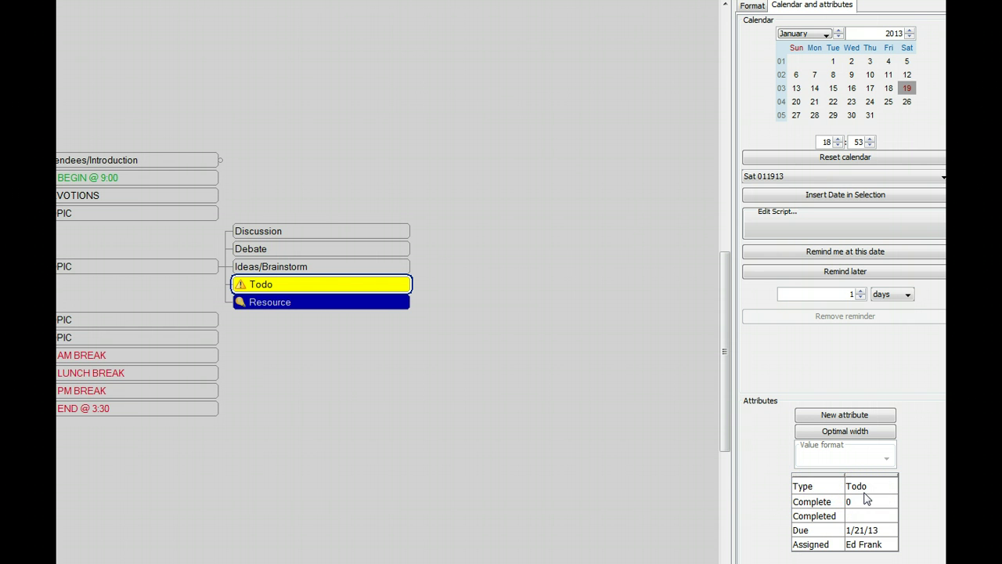
pyautogui.click(360, 306)
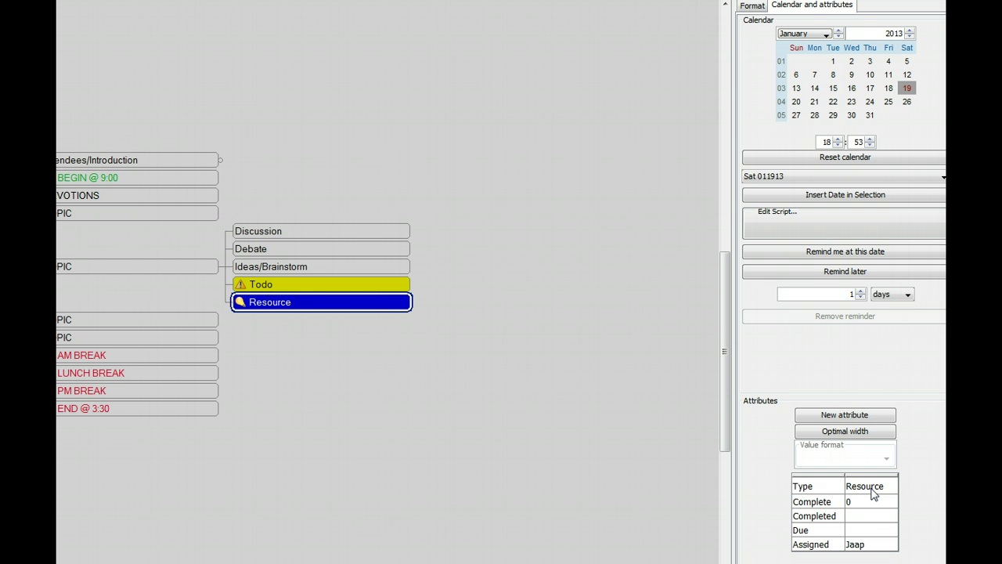
pyautogui.click(381, 284)
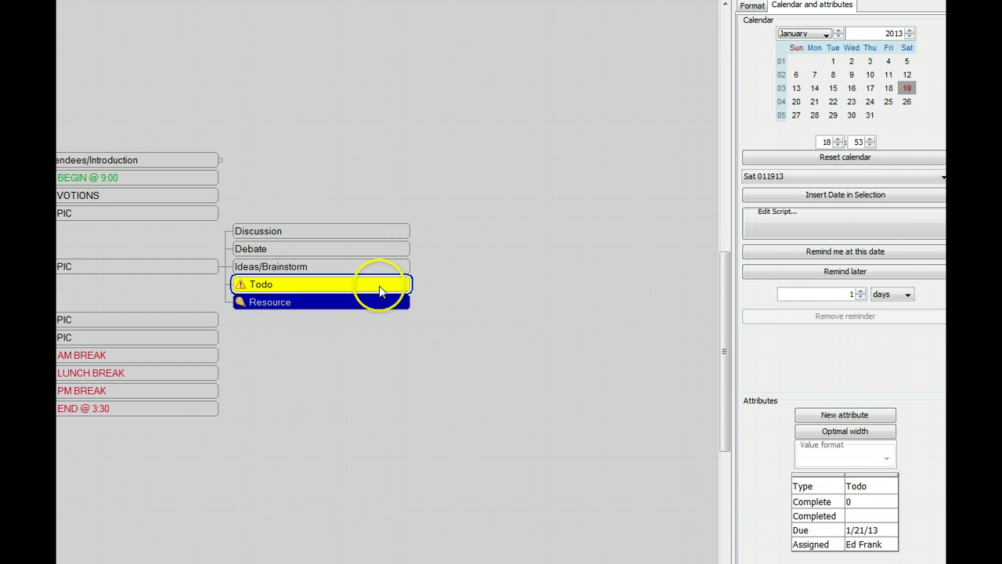
# Review Todo's attributes: type Todo, complete 0, due 1/21/13, one assignee.
pyautogui.click(841, 517)
pyautogui.click(860, 487)
pyautogui.click(275, 286)
pyautogui.click(239, 290)
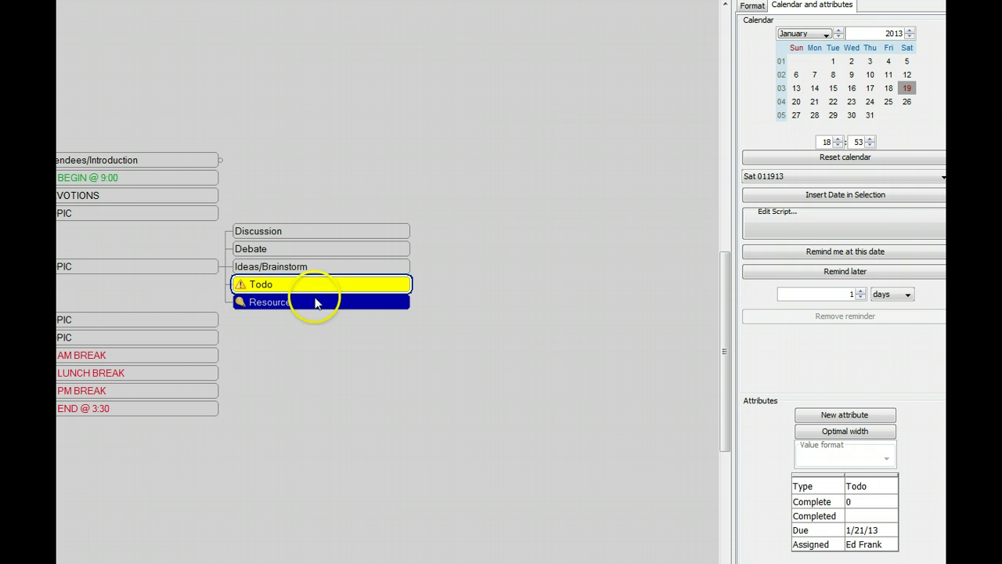
pyautogui.click(353, 303)
pyautogui.click(313, 285)
pyautogui.moveTo(327, 336); pyautogui.dragTo(365, 331)
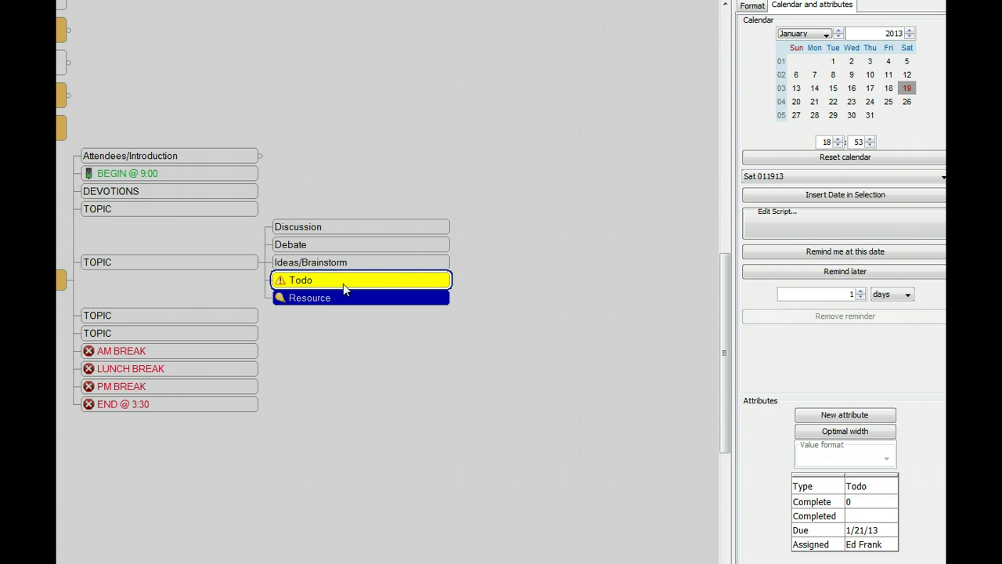
# Mark Todo 100% complete, dated 012113, with a note that the report was submitted.
pyautogui.click(343, 283)
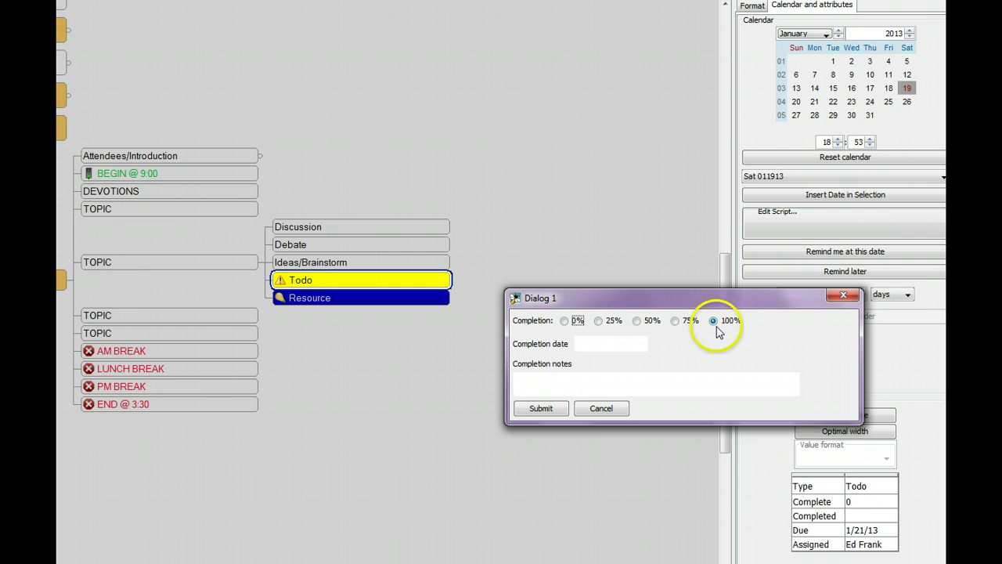
pyautogui.click(592, 343)
pyautogui.write('012113')
pyautogui.click(526, 379)
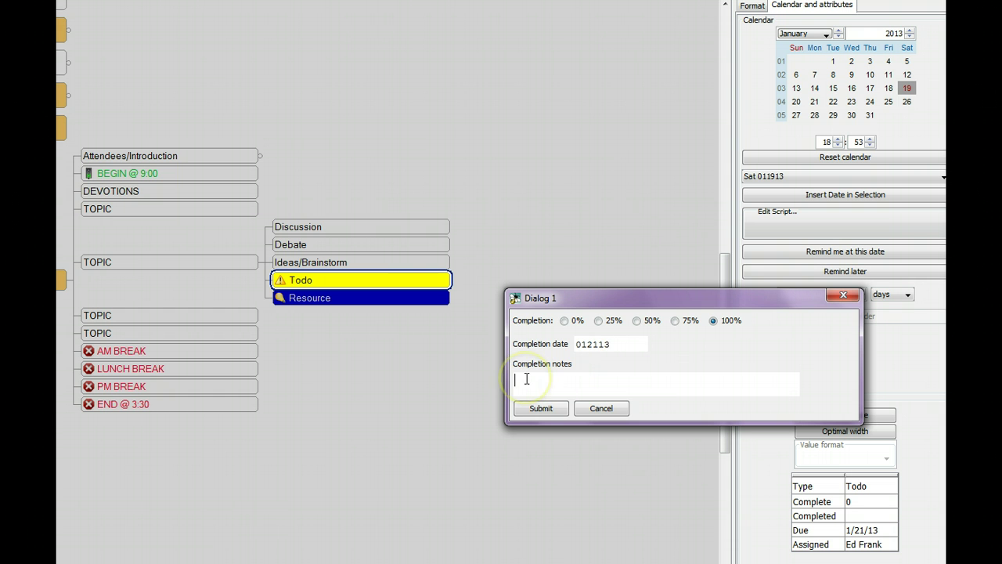
pyautogui.write('Frank submitted report')
pyautogui.click(548, 413)
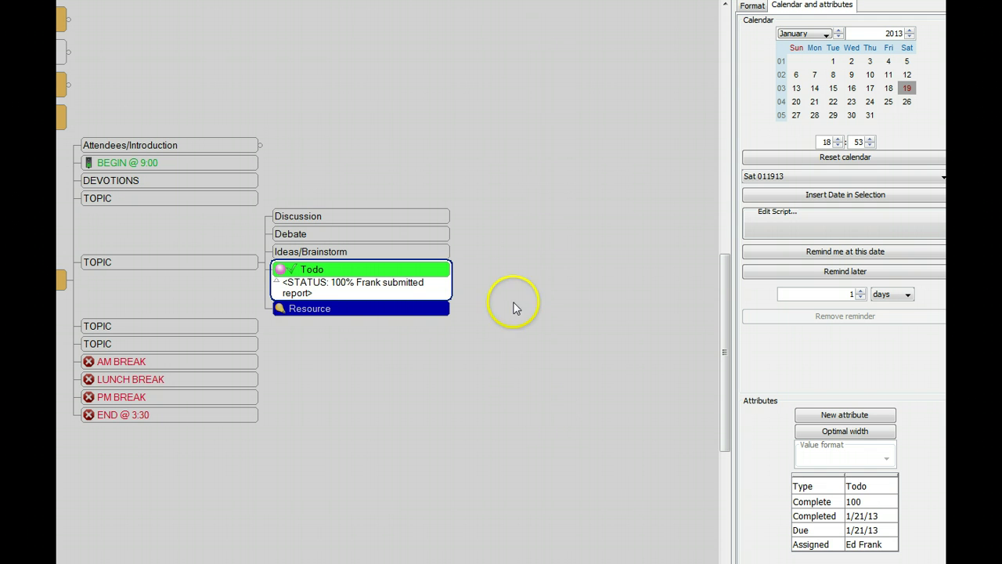
# Collapse the completed Todo node's status details.
pyautogui.click(277, 284)
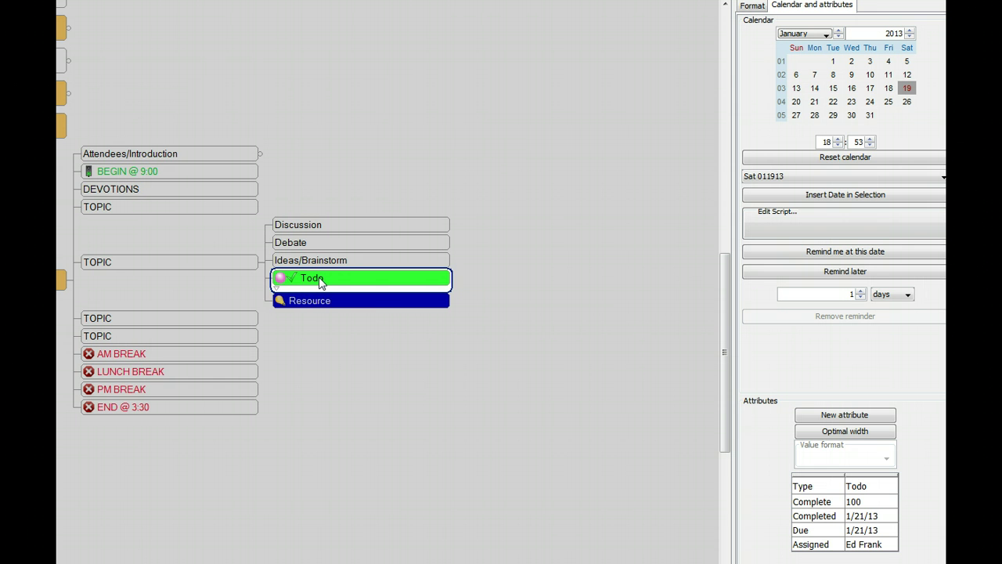
pyautogui.click(294, 279)
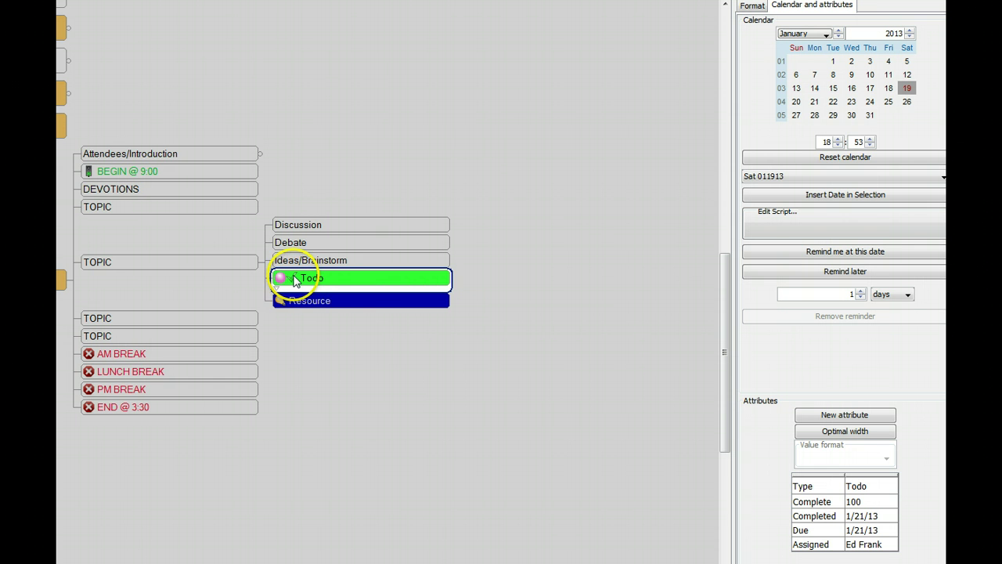
pyautogui.click(281, 278)
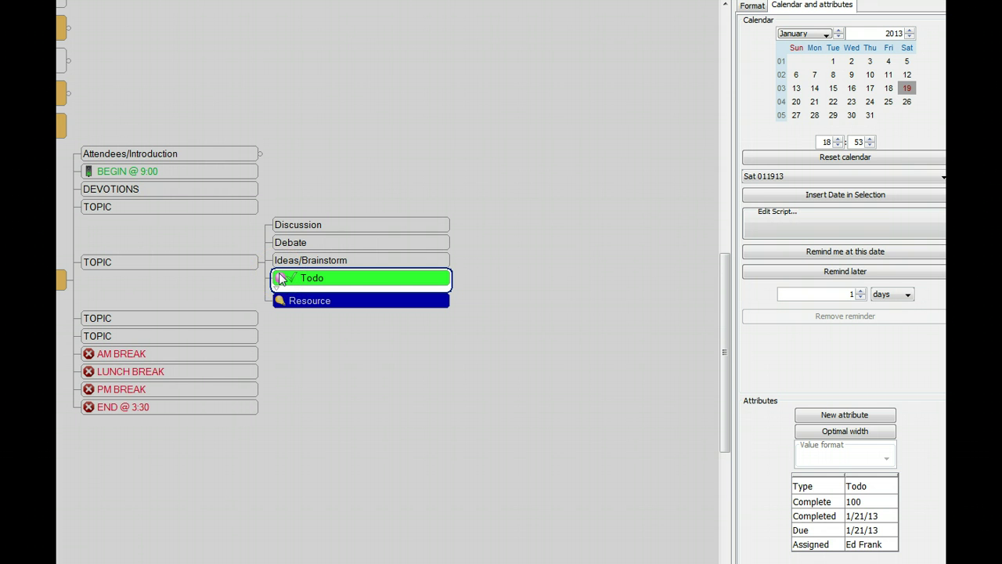
pyautogui.click(281, 278)
pyautogui.click(286, 282)
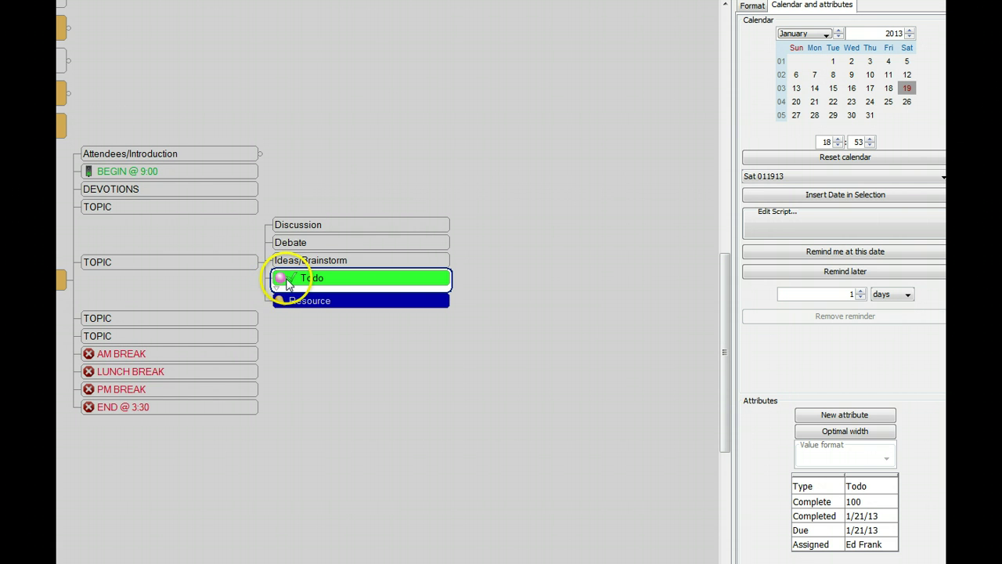
pyautogui.click(353, 279)
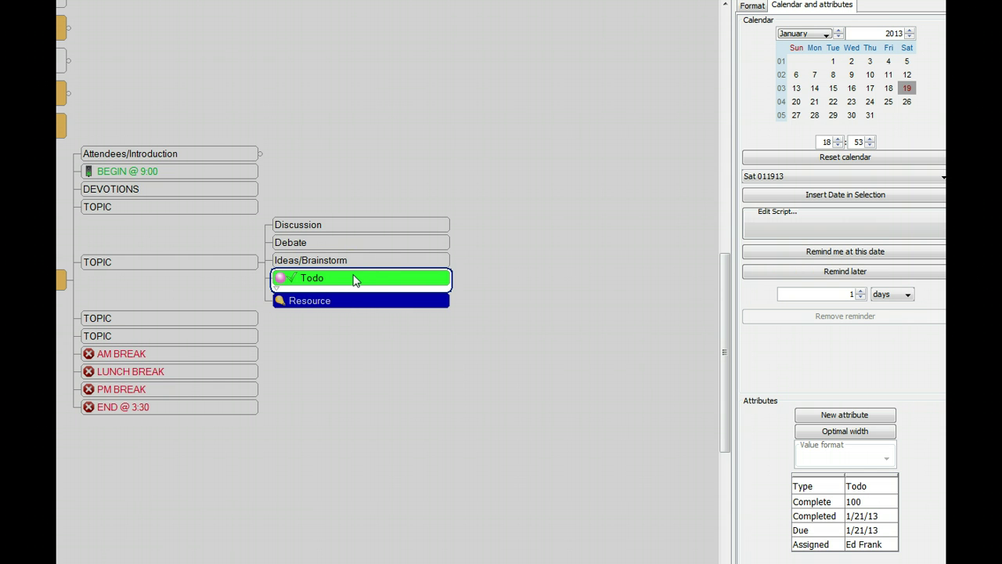
# Select Resource, then Todo, and expand Todo's status details again.
pyautogui.moveTo(331, 336); pyautogui.dragTo(383, 337)
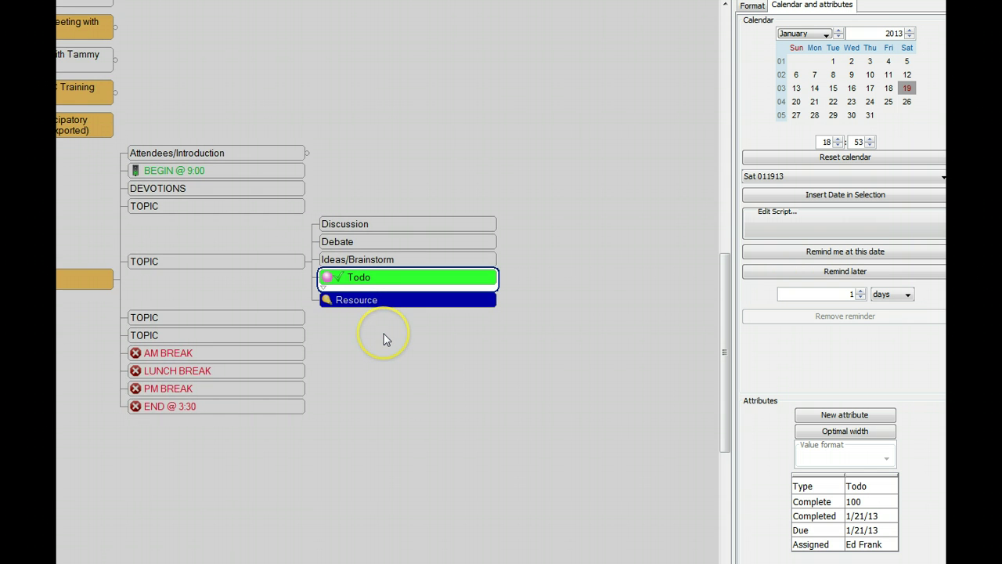
pyautogui.click(324, 298)
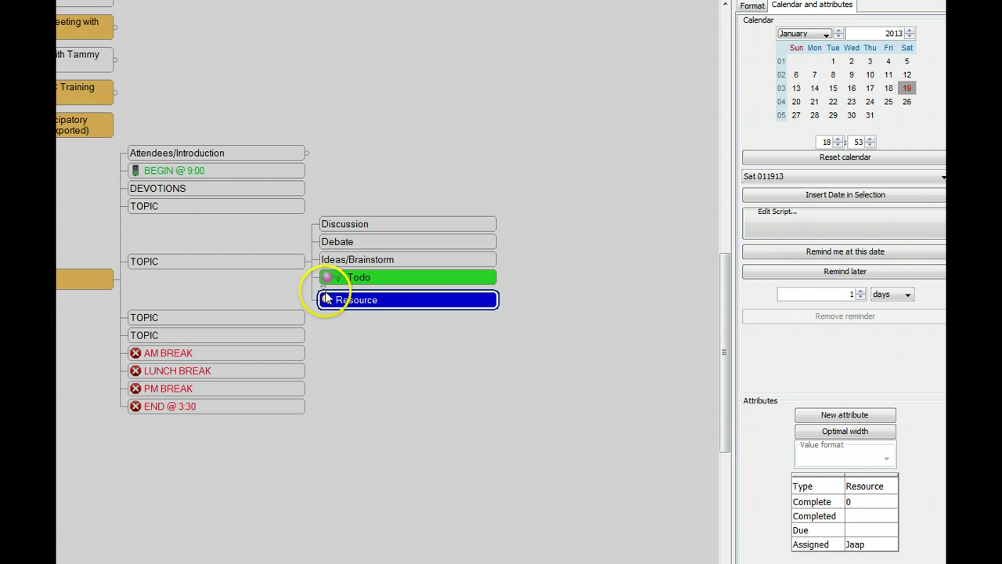
pyautogui.click(326, 278)
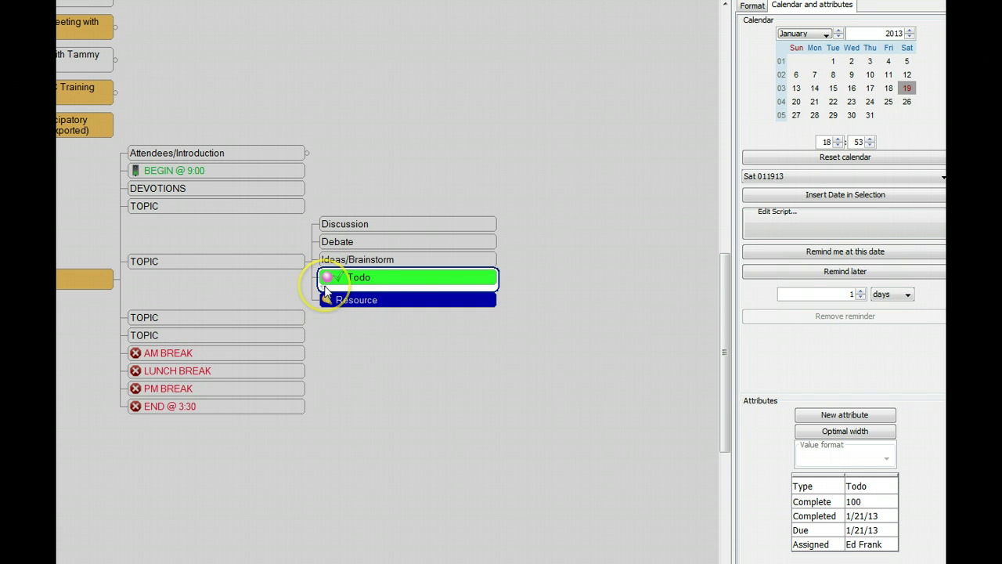
pyautogui.click(322, 287)
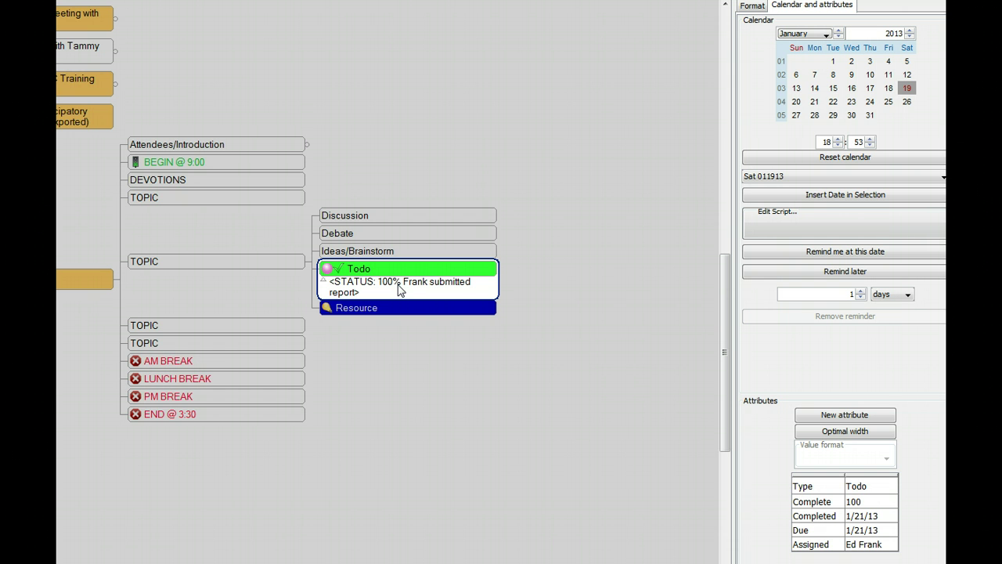
pyautogui.click(383, 291)
pyautogui.click(360, 291)
pyautogui.click(357, 293)
pyautogui.click(393, 288)
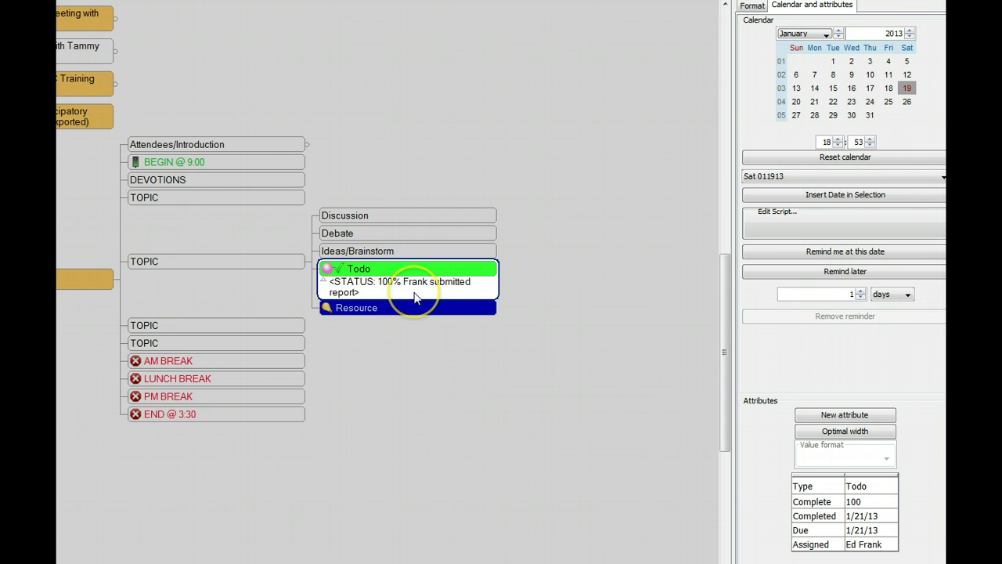
pyautogui.click(323, 285)
# Select Resource, Discussion and Ideas/Brainstorm, then collapse the first TOPIC's children.
pyautogui.click(383, 301)
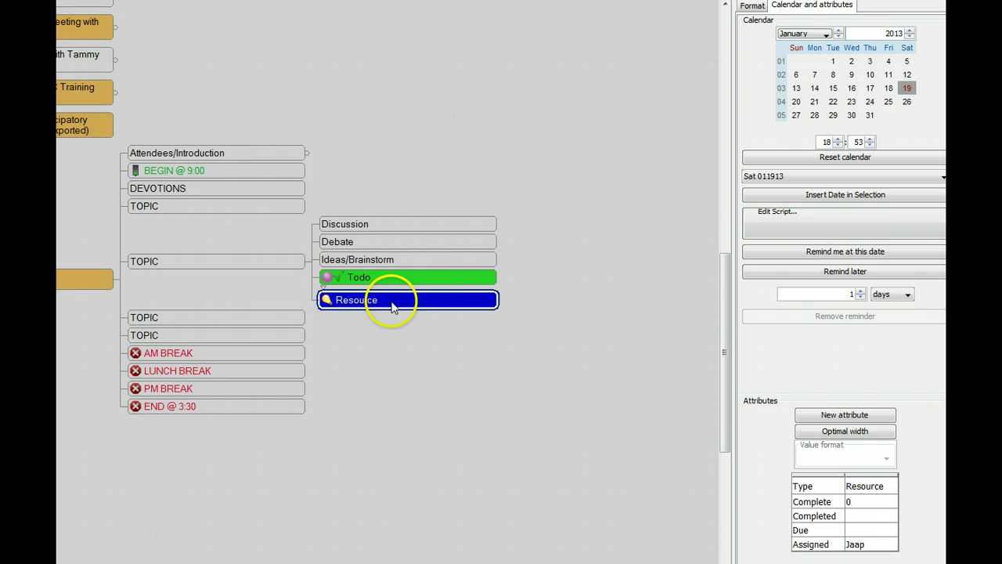
pyautogui.click(382, 227)
pyautogui.click(375, 259)
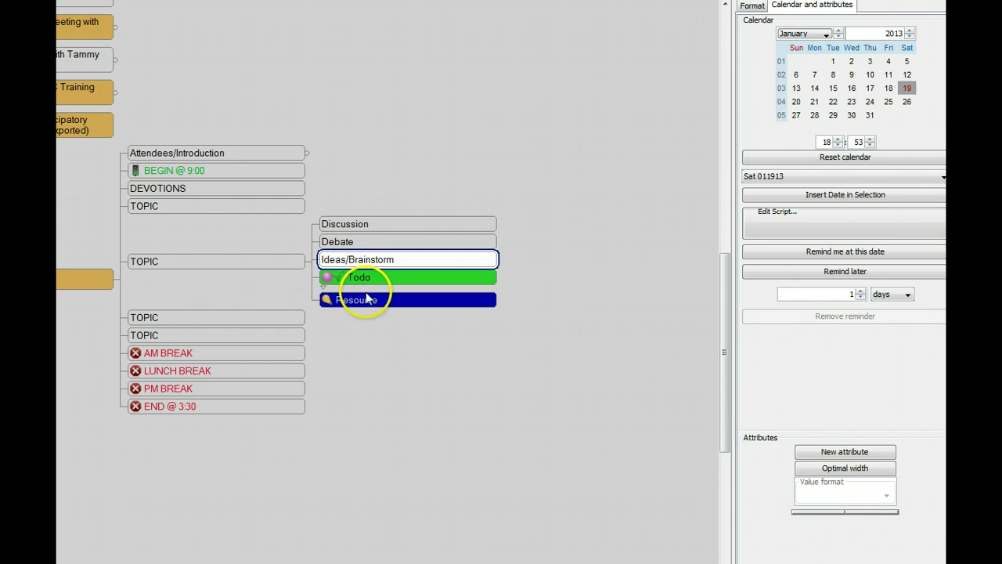
pyautogui.click(307, 260)
pyautogui.moveTo(353, 279); pyautogui.dragTo(527, 277)
# Unfold the second TOPIC under Sat 011913, browse Discussion through Todo, and fold it back.
pyautogui.click(156, 285)
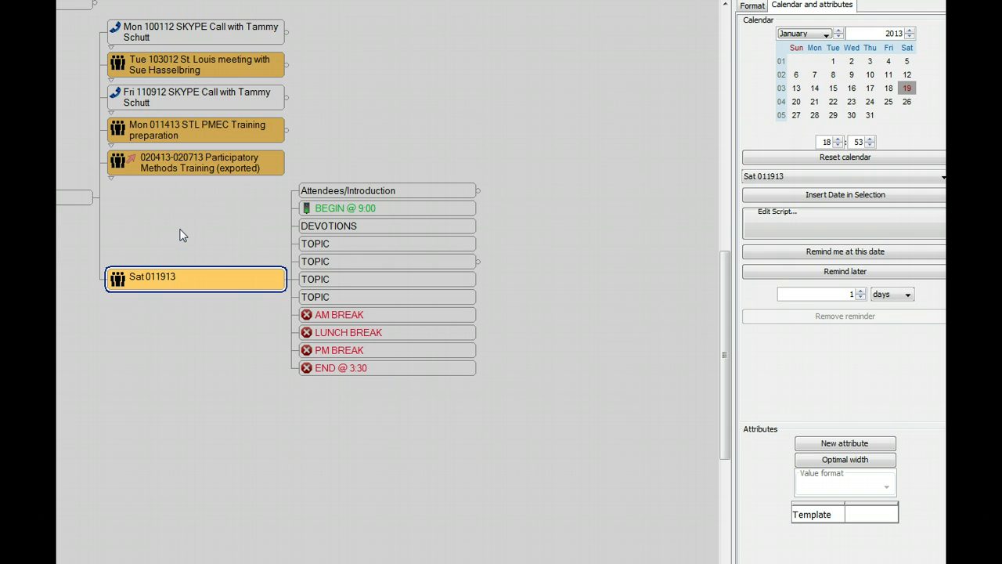
pyautogui.click(365, 226)
pyautogui.click(384, 261)
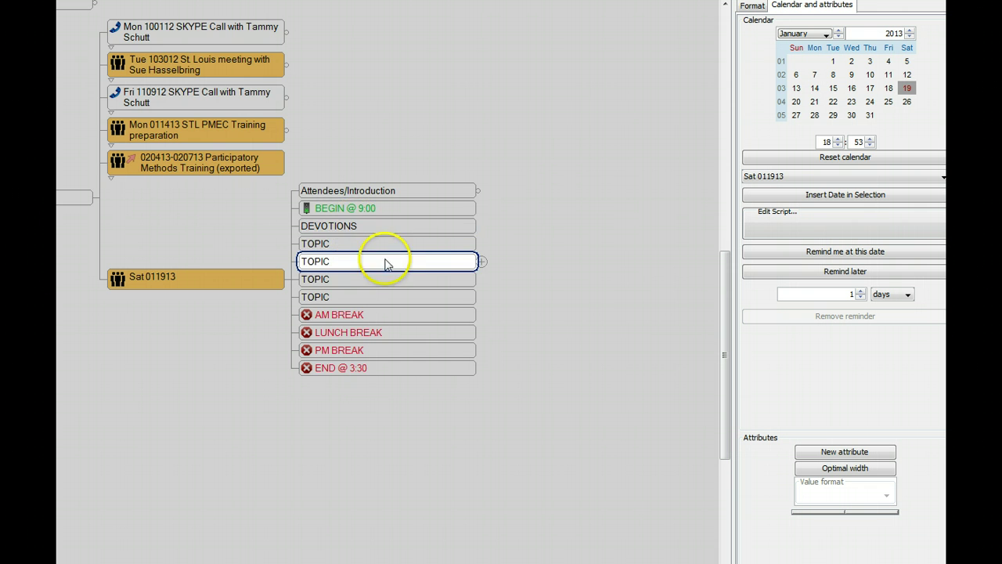
pyautogui.click(480, 261)
pyautogui.click(532, 225)
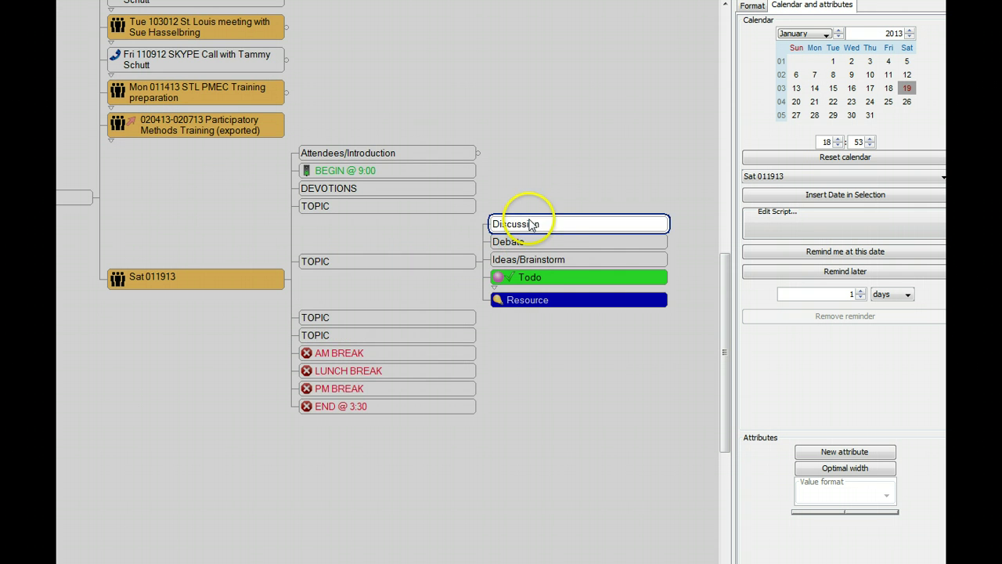
pyautogui.click(511, 242)
pyautogui.click(532, 261)
pyautogui.click(533, 278)
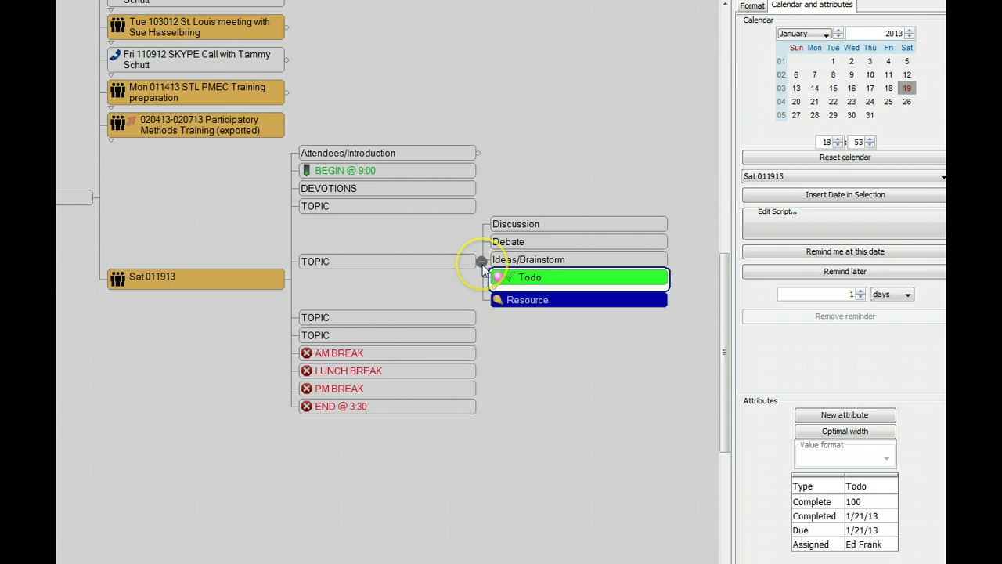
pyautogui.click(482, 261)
# Collapse Sat 011913 and 2012 Q4, then select the Asia Area CP Coaches root.
pyautogui.click(288, 281)
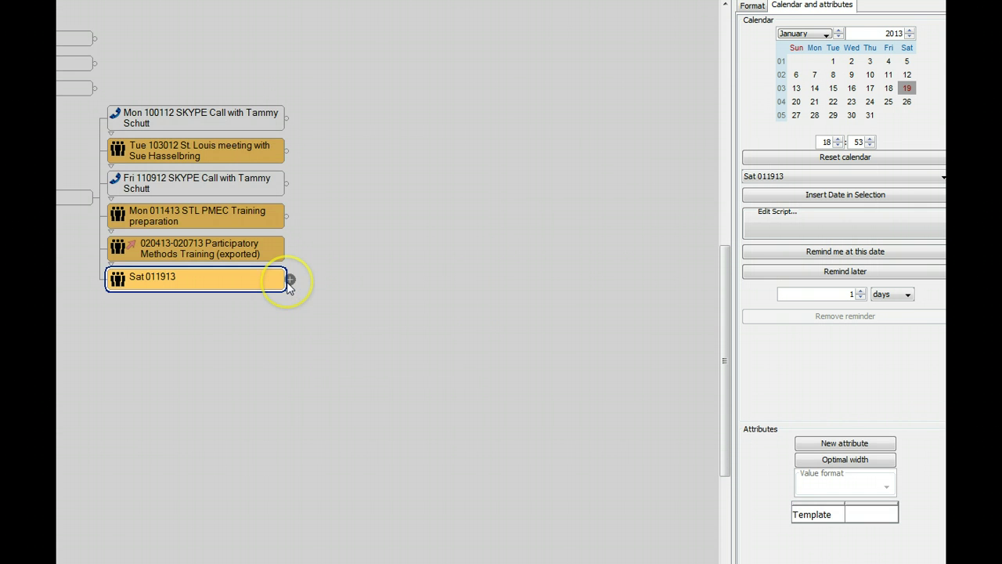
pyautogui.moveTo(224, 336); pyautogui.dragTo(462, 330)
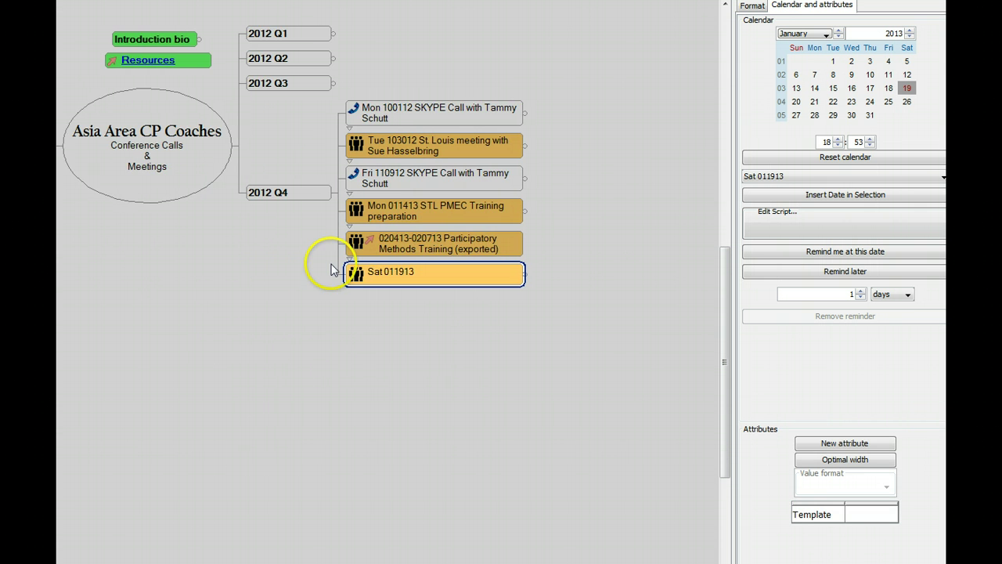
pyautogui.click(336, 195)
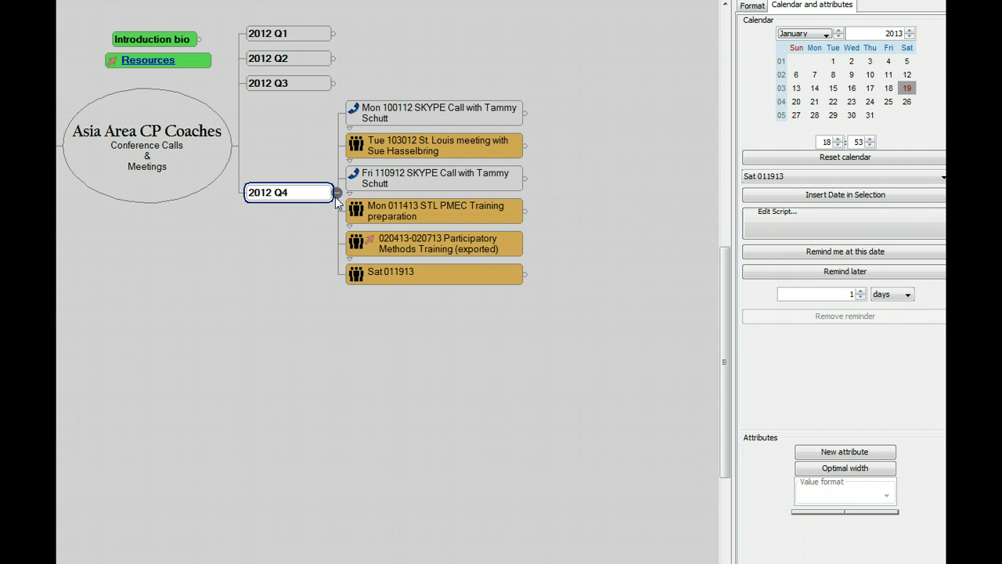
pyautogui.click(335, 194)
pyautogui.moveTo(282, 268); pyautogui.dragTo(328, 302)
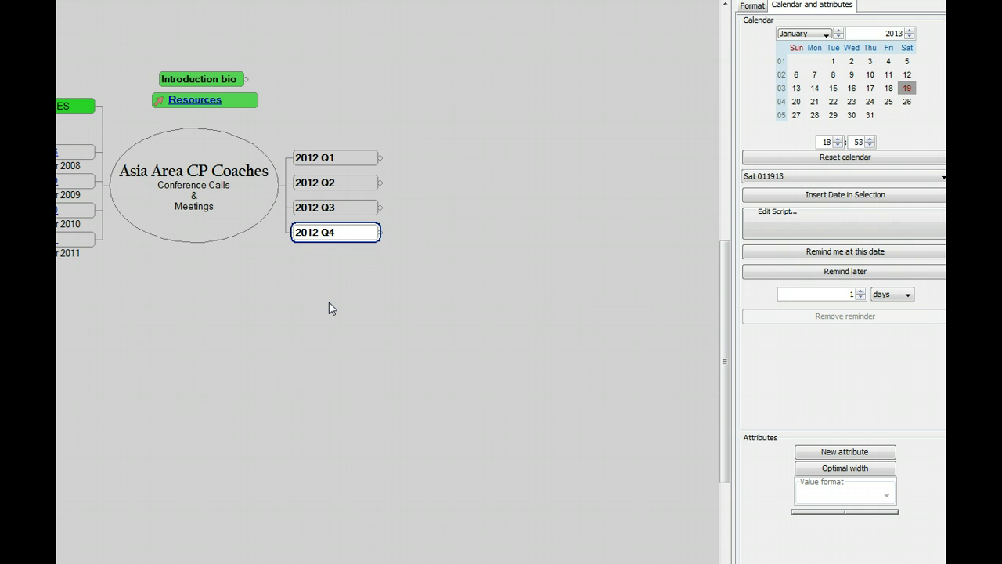
pyautogui.click(252, 188)
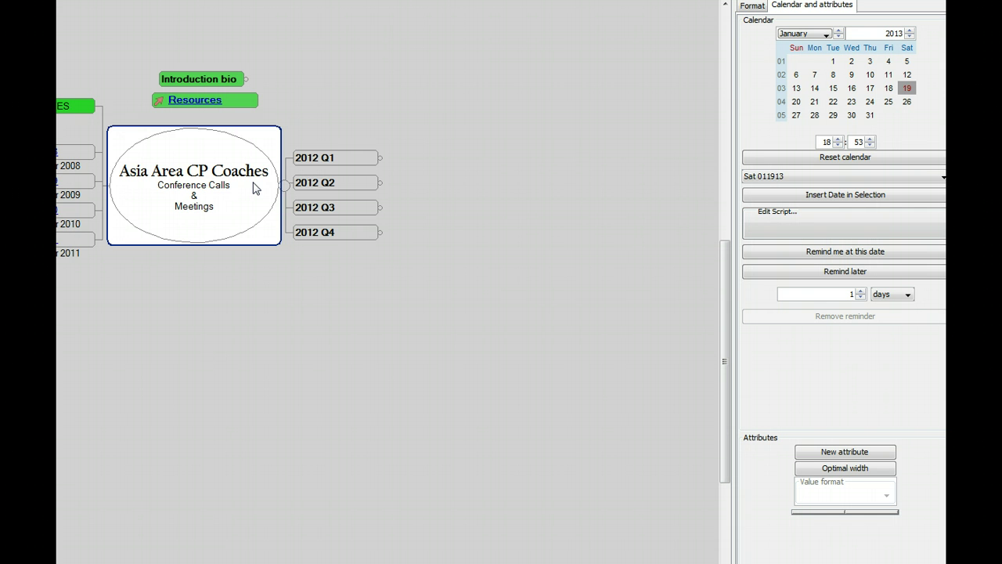
# Insert a summary node, then cancel its type assignment.
pyautogui.hotkey('ctrl', 't')
pyautogui.click(474, 303)
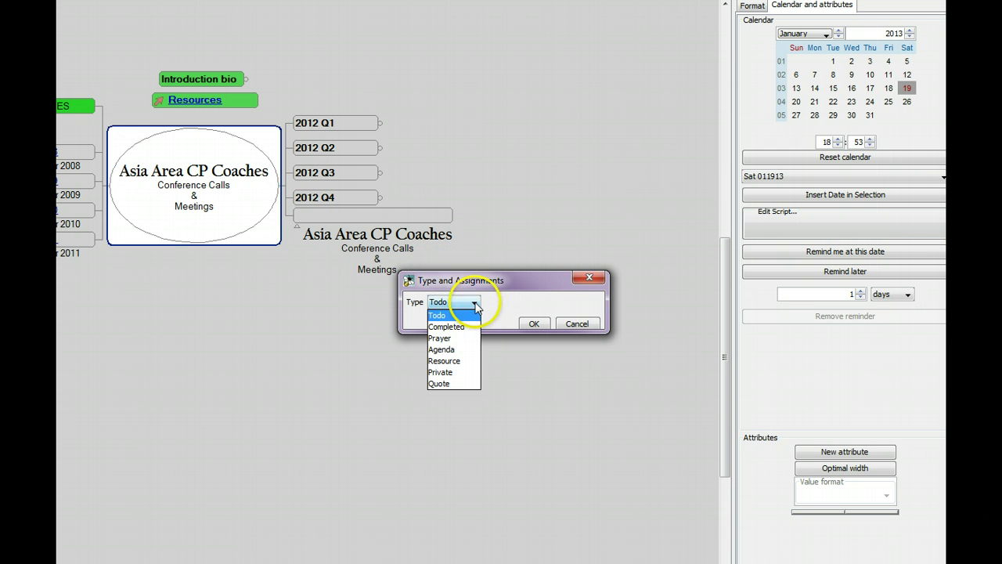
pyautogui.click(530, 324)
pyautogui.click(592, 327)
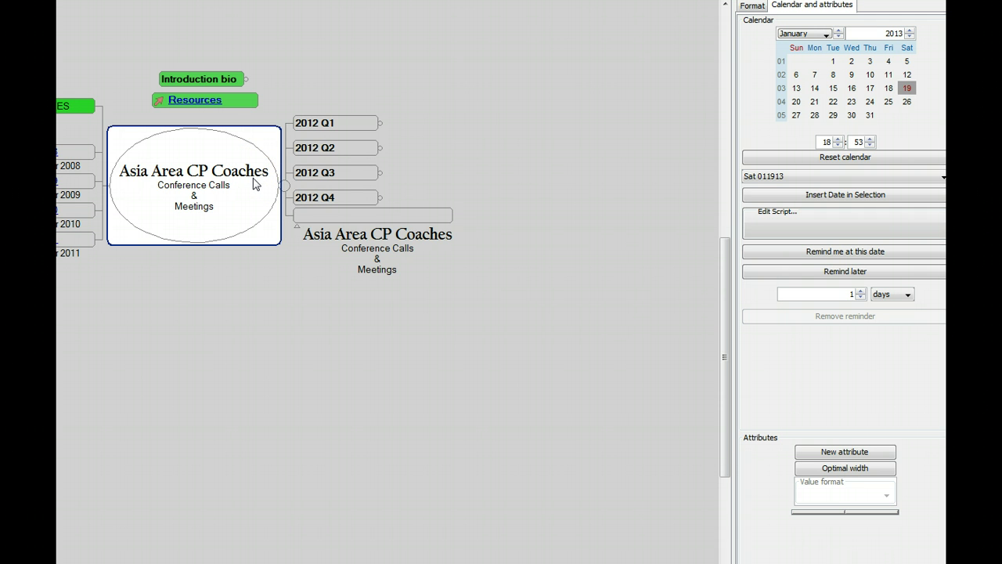
# Add another summary node under the root with type Resource, and select RESOURCE SUMMARY.
pyautogui.hotkey('ctrl', 'v')
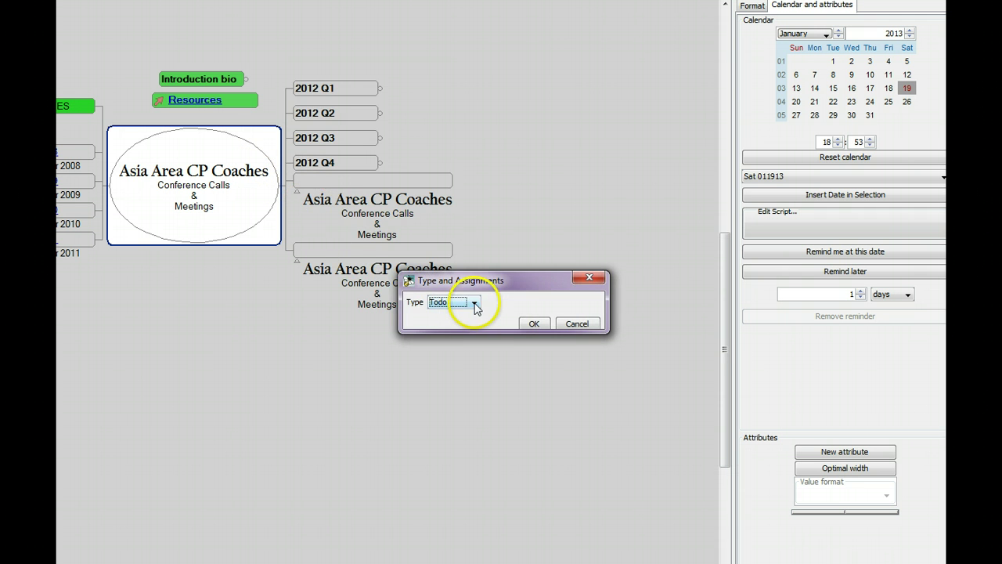
pyautogui.click(458, 304)
pyautogui.click(453, 361)
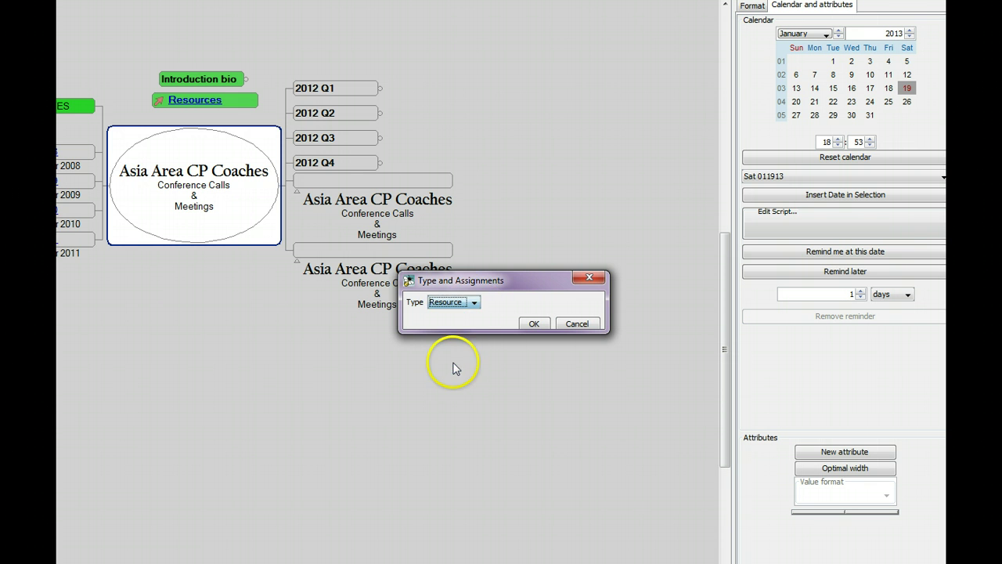
pyautogui.click(536, 323)
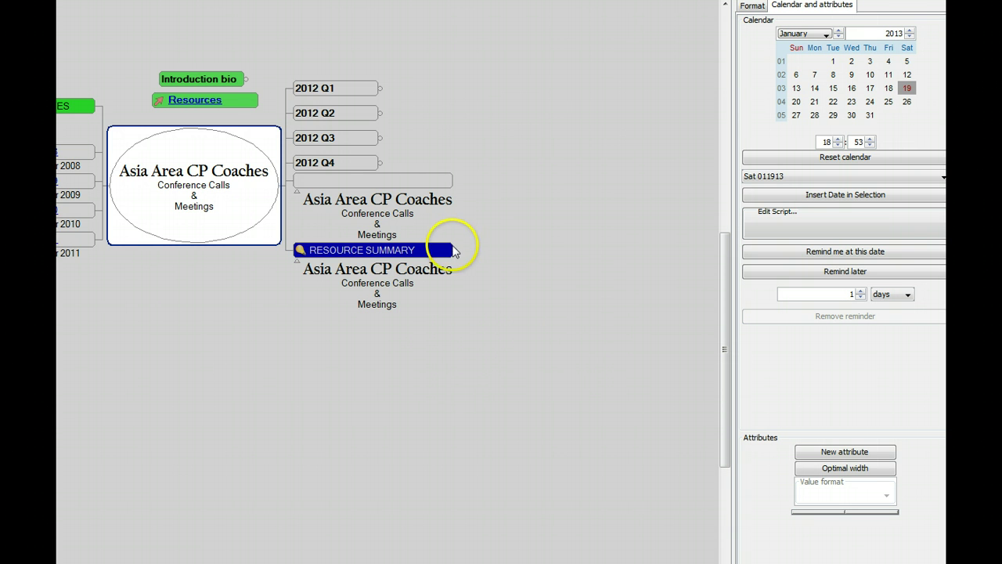
pyautogui.click(379, 198)
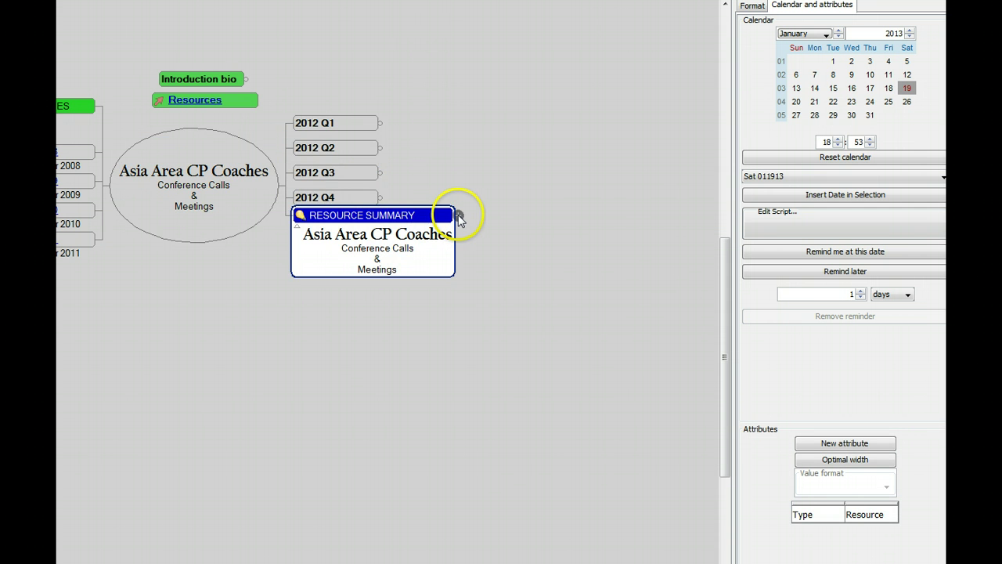
# Unfold RESOURCE SUMMARY's collected resource nodes and bring the whole list into view.
pyautogui.click(459, 216)
pyautogui.moveTo(402, 150); pyautogui.dragTo(355, 242)
pyautogui.click(410, 309)
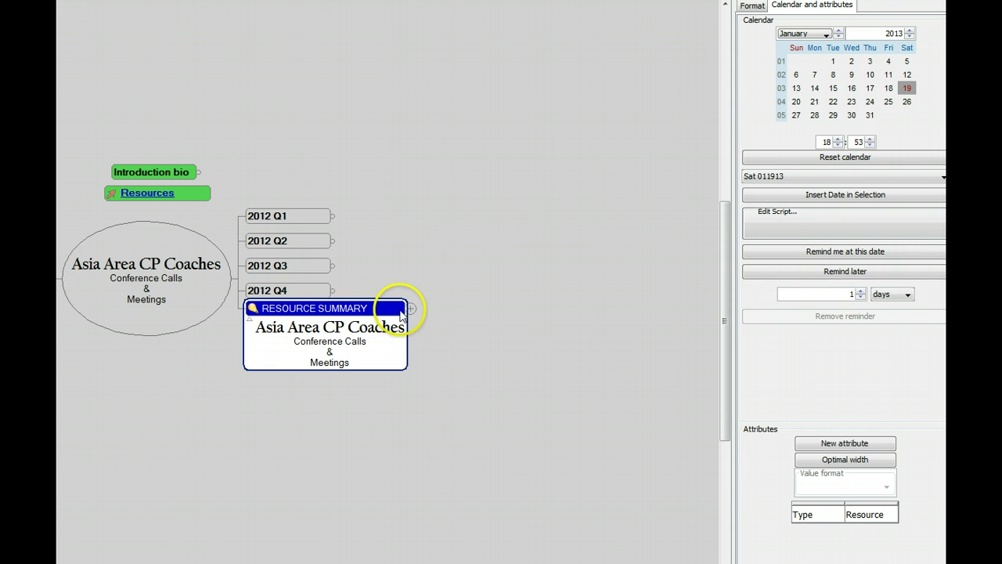
pyautogui.click(411, 308)
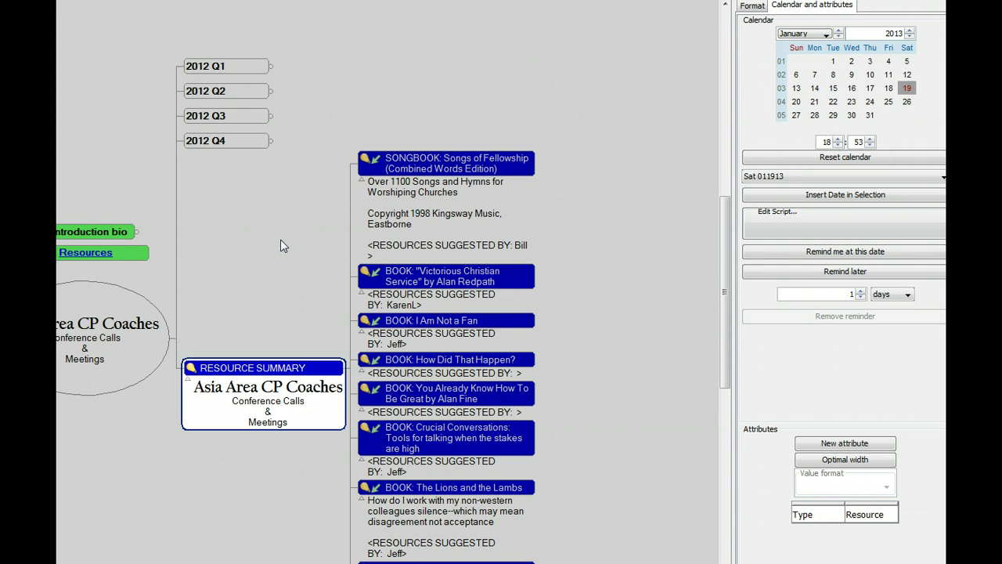
pyautogui.click(123, 302)
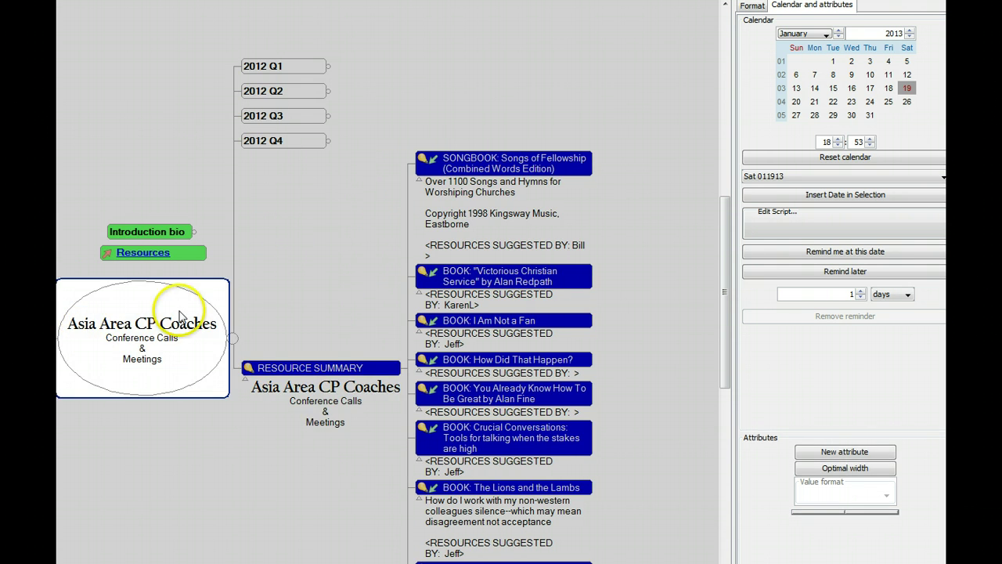
pyautogui.click(286, 68)
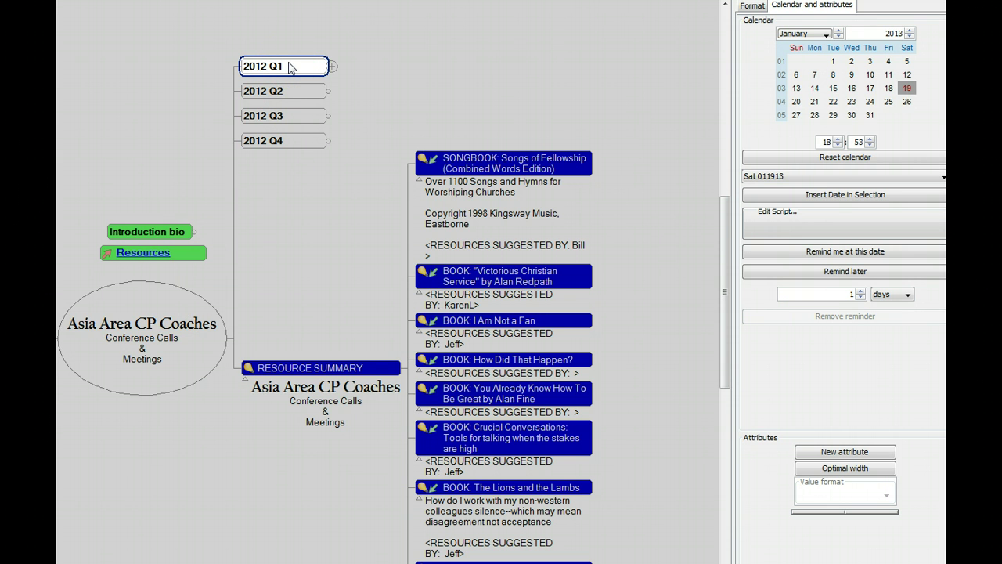
pyautogui.moveTo(346, 257); pyautogui.dragTo(313, 141)
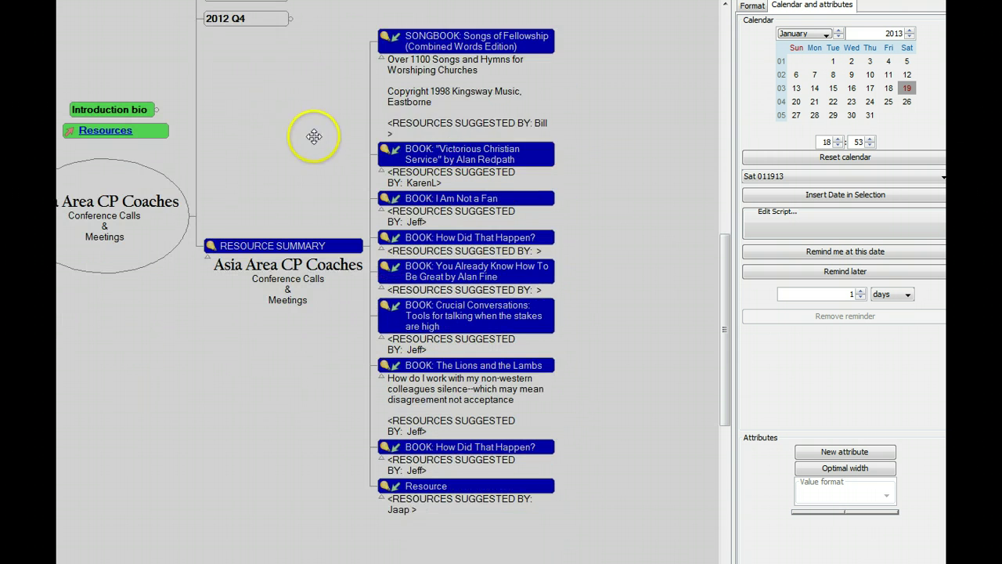
# Inspect the SONGBOOK and BOOK entries, including BOOK: How Did That Happen?
pyautogui.click(427, 75)
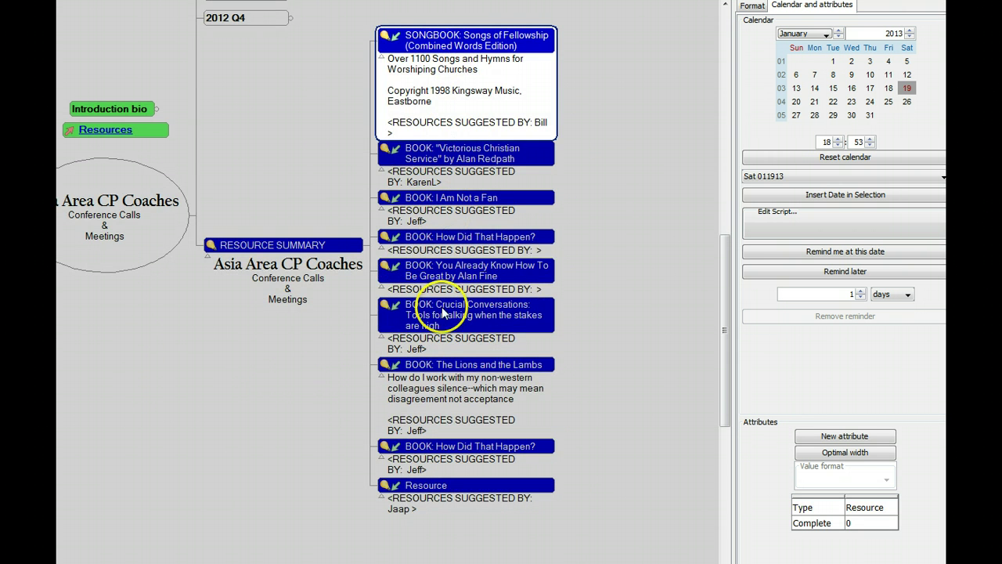
pyautogui.click(433, 458)
pyautogui.click(413, 489)
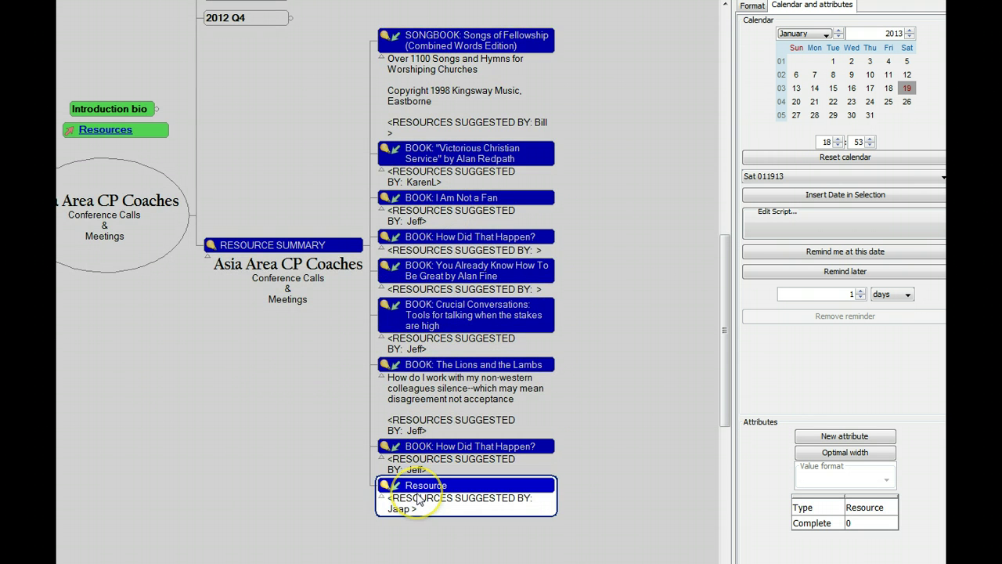
pyautogui.click(357, 262)
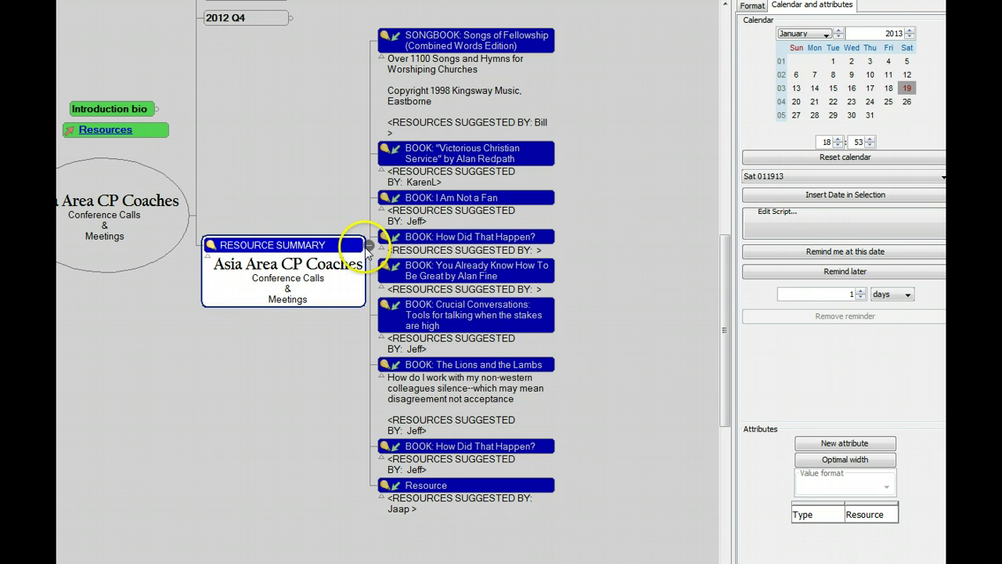
pyautogui.click(387, 49)
pyautogui.click(409, 241)
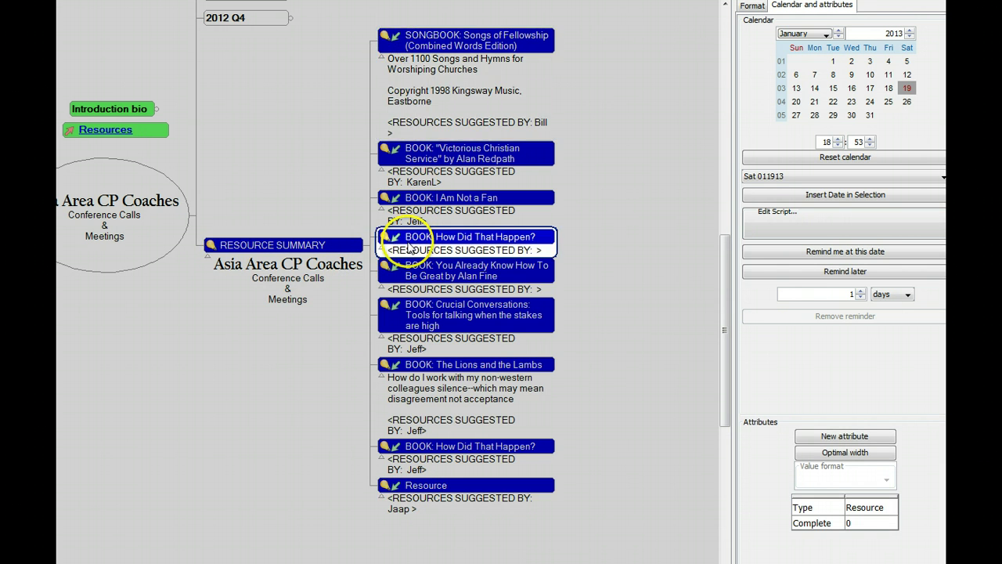
pyautogui.click(505, 264)
pyautogui.click(415, 237)
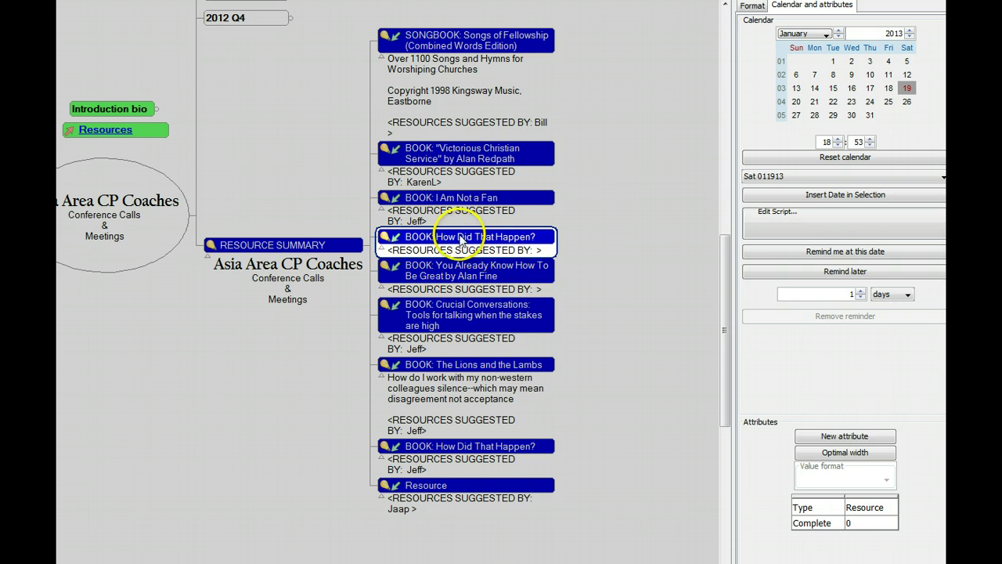
pyautogui.moveTo(593, 226); pyautogui.dragTo(602, 293)
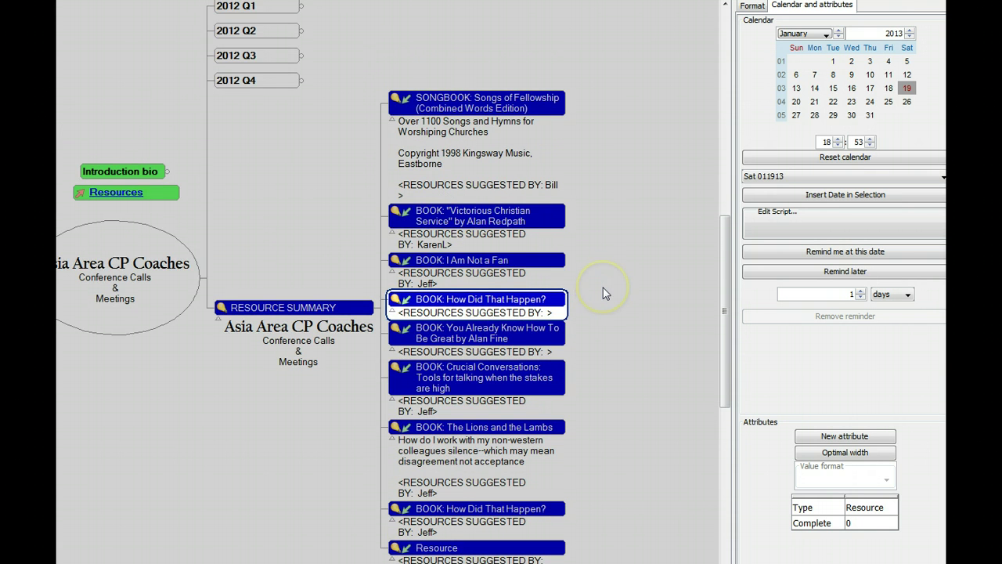
# Follow the book entry's link to its source in the Wed 091212 TEAM SHARING item.
pyautogui.click(406, 304)
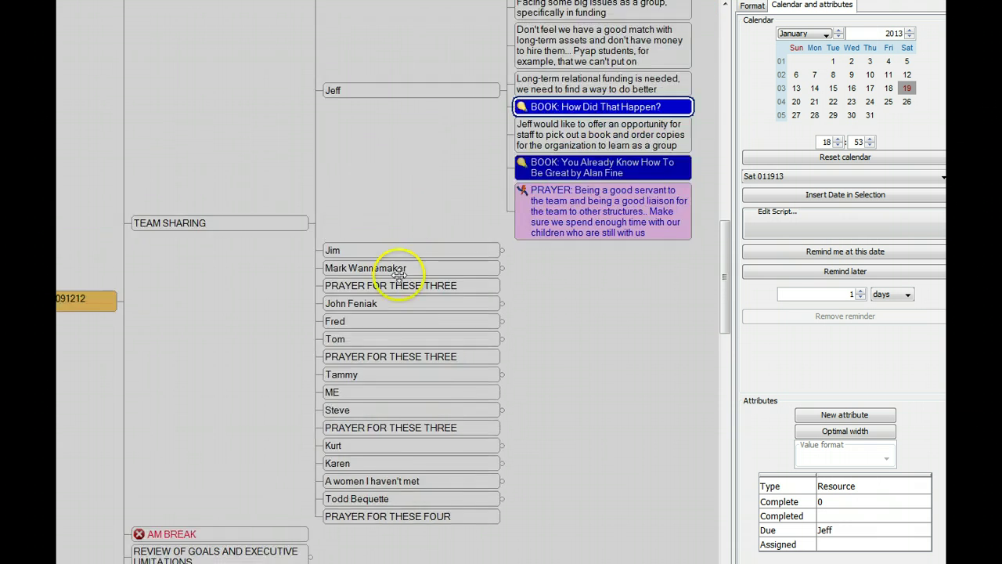
pyautogui.moveTo(405, 225); pyautogui.dragTo(418, 161)
pyautogui.moveTo(230, 268); pyautogui.dragTo(301, 256)
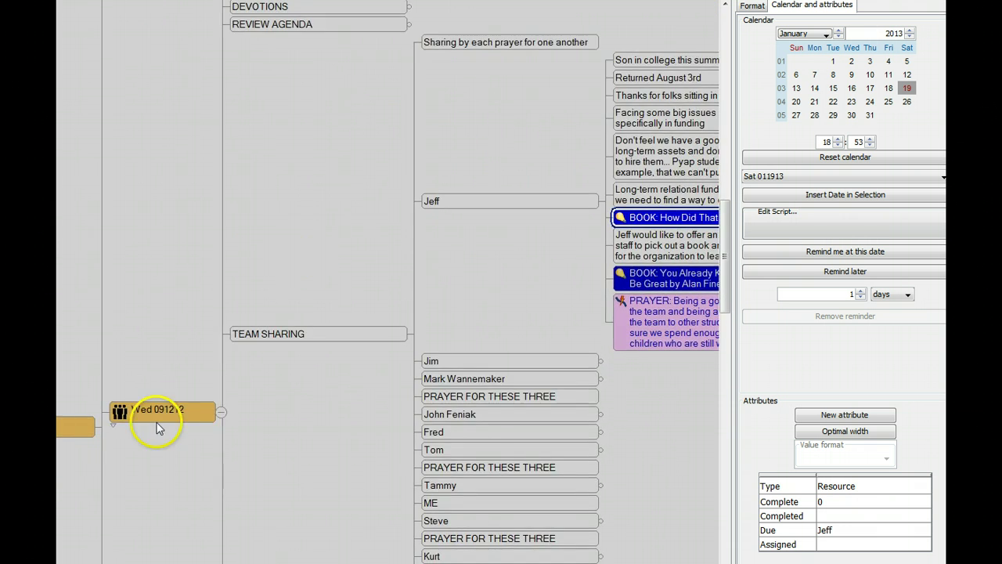
pyautogui.click(153, 419)
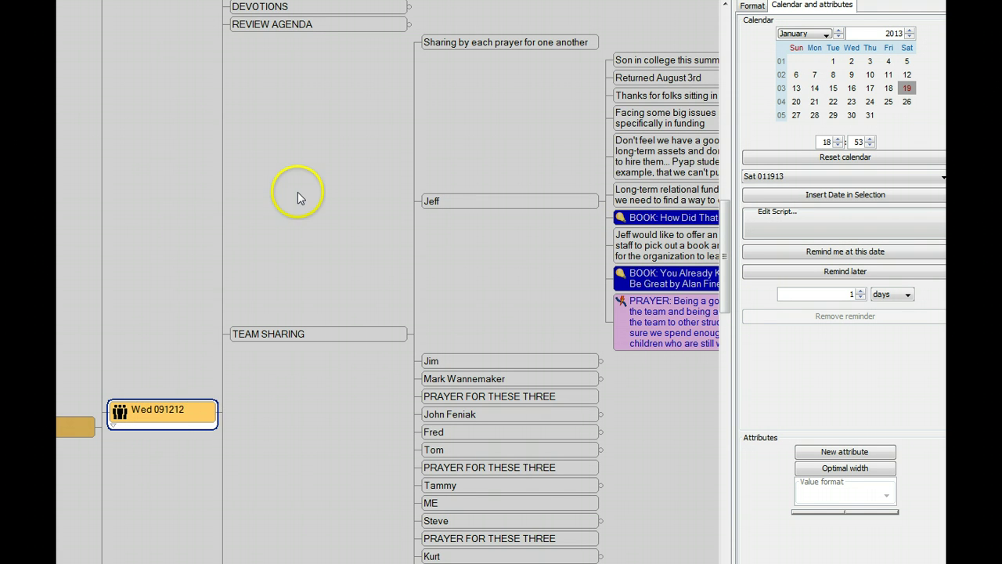
pyautogui.moveTo(297, 195); pyautogui.dragTo(182, 238)
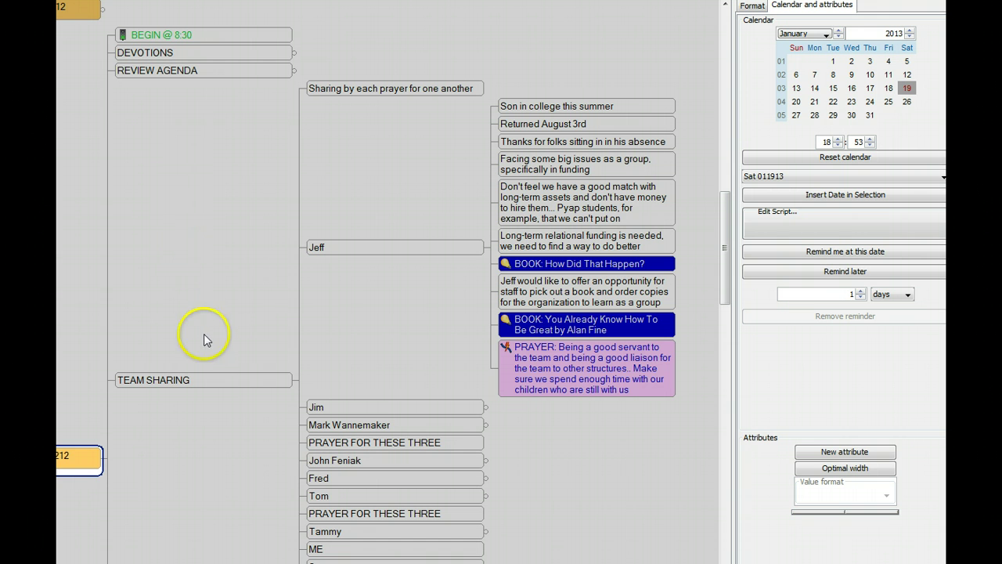
pyautogui.click(174, 382)
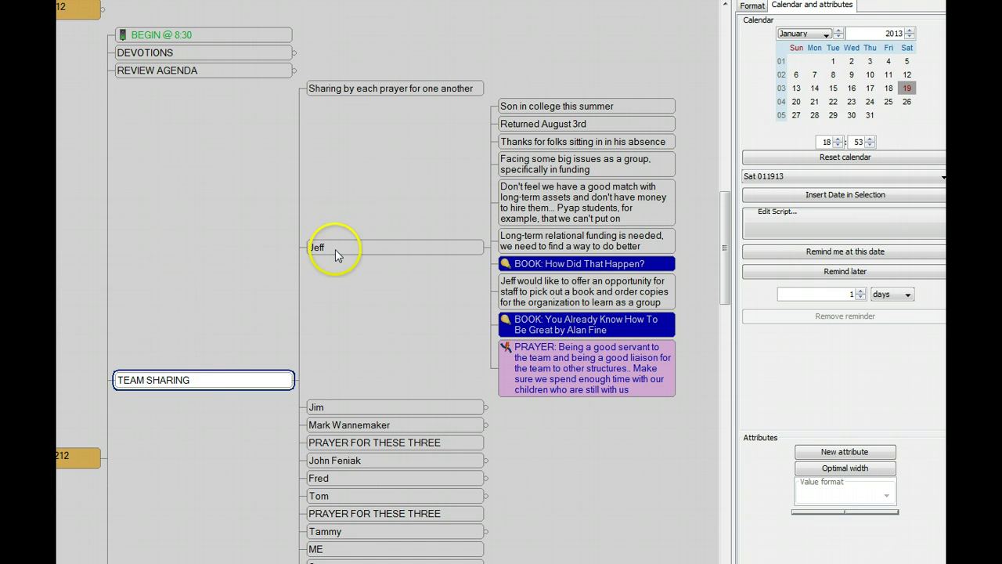
# Inspect the participant's sharing notes and the original BOOK: How Did That Happen? node.
pyautogui.click(394, 250)
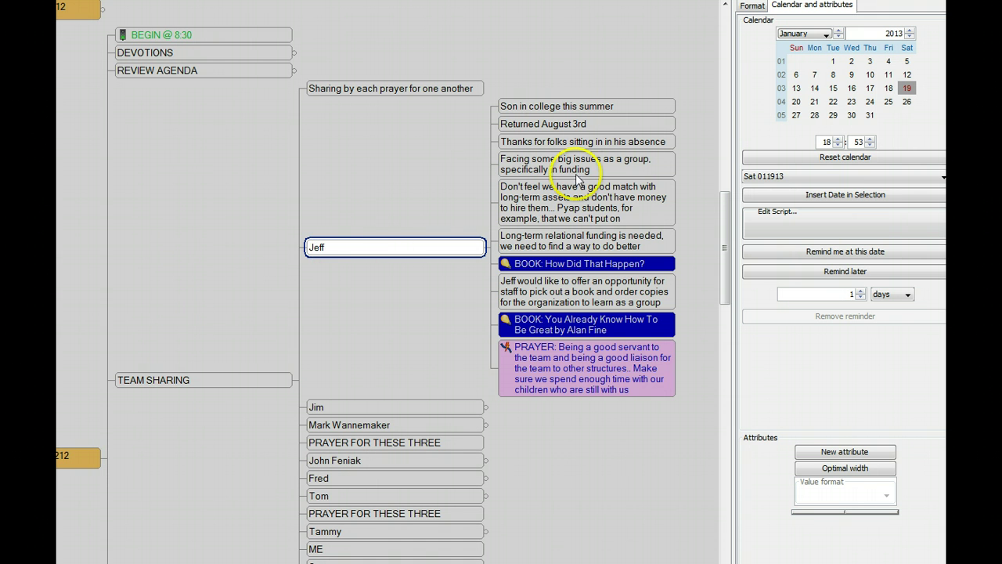
pyautogui.click(561, 202)
pyautogui.moveTo(367, 213); pyautogui.dragTo(374, 170)
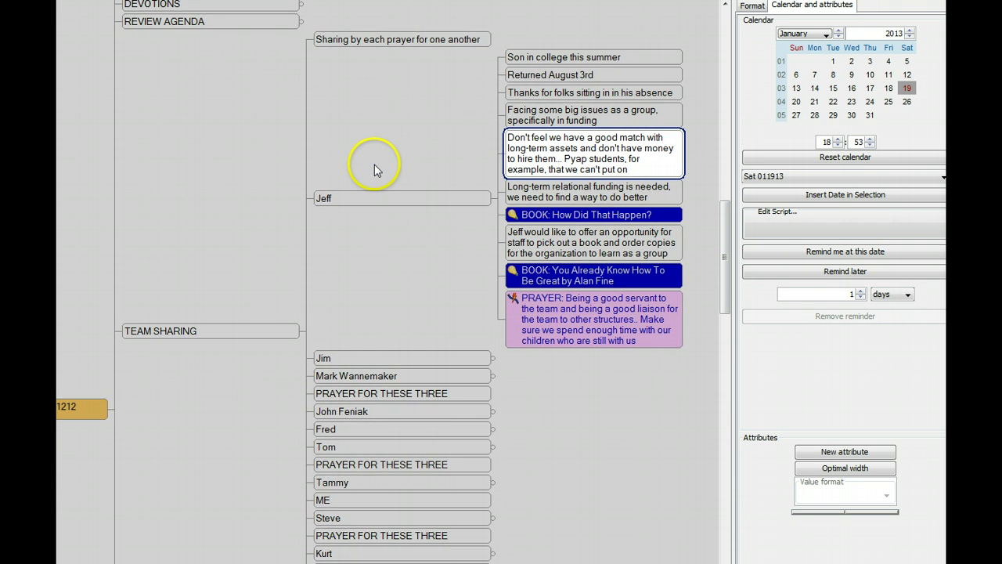
pyautogui.click(543, 214)
pyautogui.moveTo(579, 221)
pyautogui.mouseDown()
pyautogui.moveTo(577, 261)
pyautogui.moveTo(577, 217)
pyautogui.mouseUp()
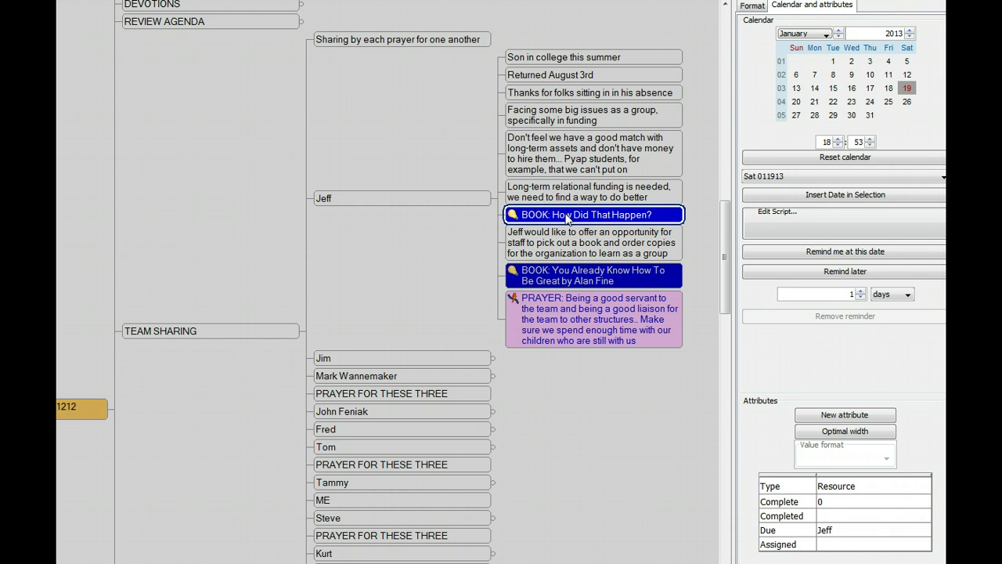
pyautogui.click(568, 219)
pyautogui.doubleClick(440, 198)
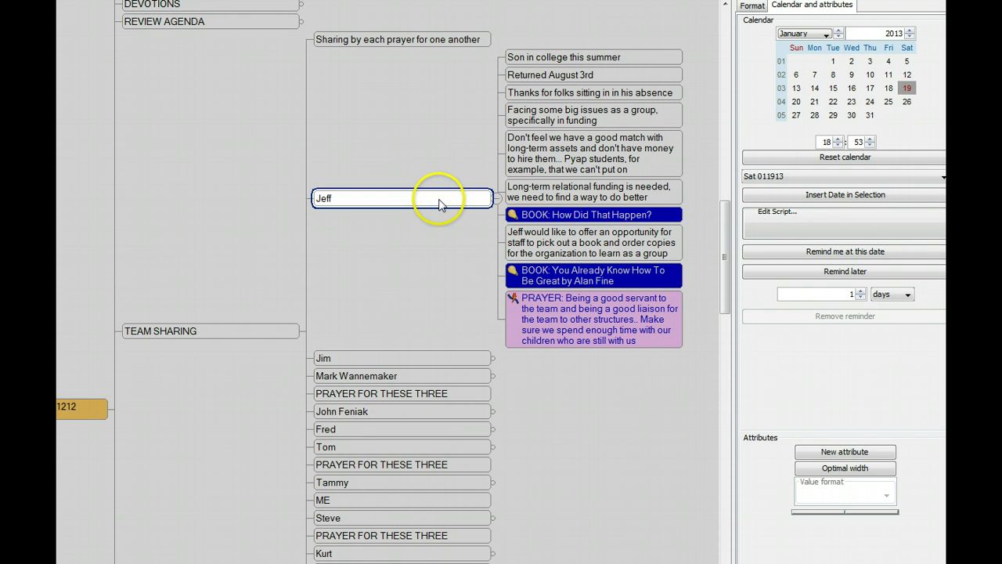
# Fold TEAM SHARING and Wed 091212, then select the Tue 091112 Chiang Mai node.
pyautogui.click(250, 327)
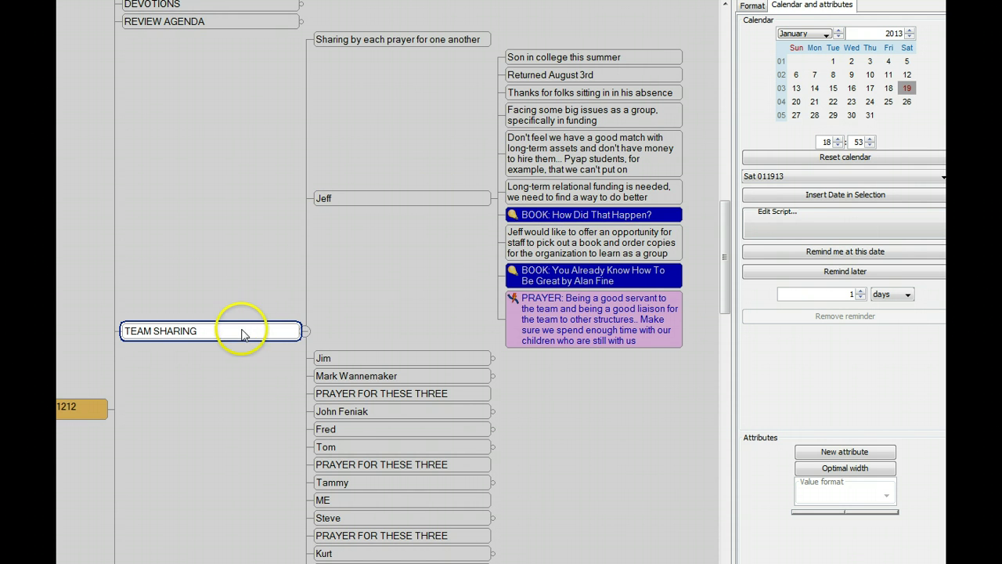
pyautogui.click(305, 332)
pyautogui.moveTo(151, 224); pyautogui.dragTo(365, 152)
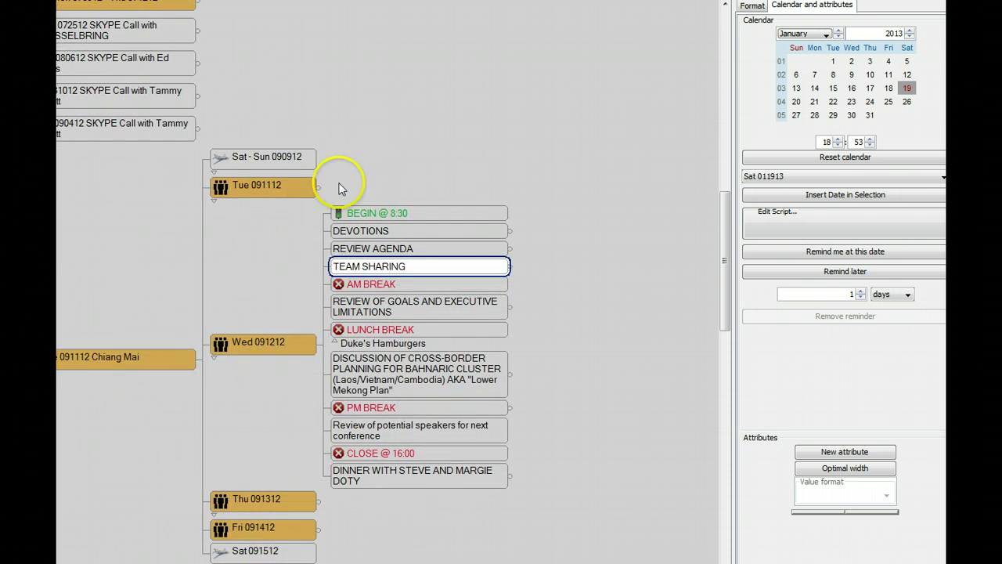
pyautogui.click(263, 352)
pyautogui.click(308, 350)
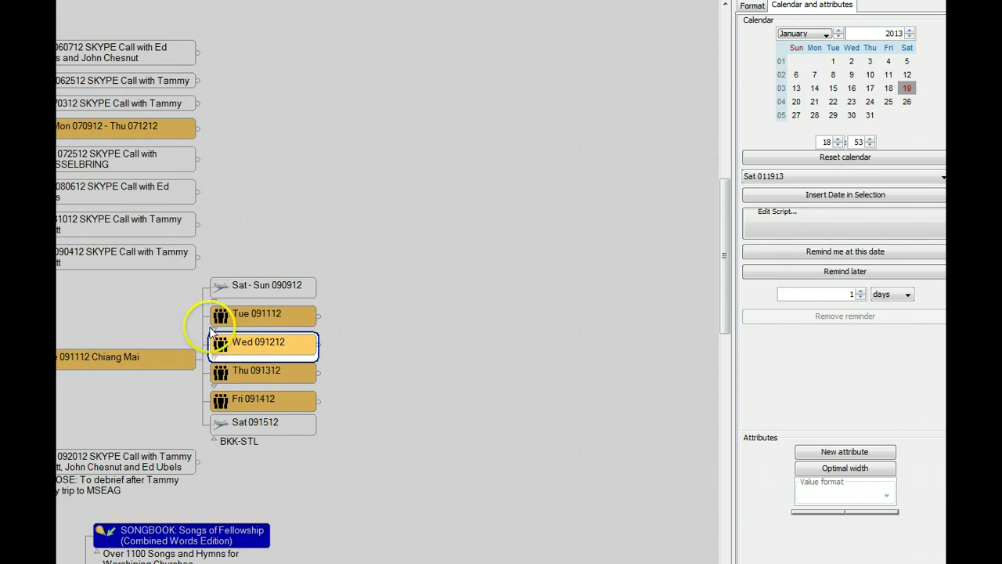
pyautogui.click(193, 330)
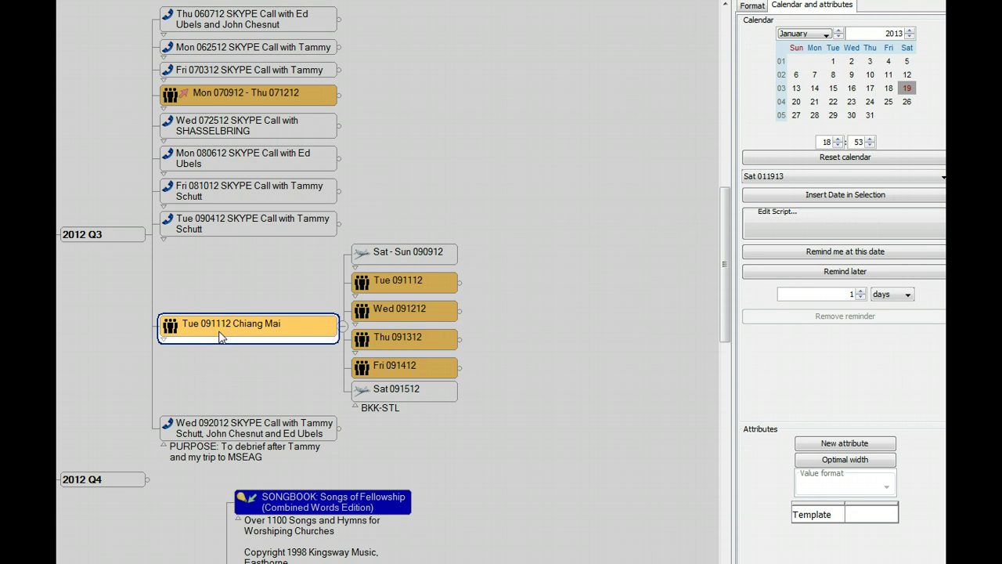
# Fold the Chiang Mai trip's day nodes and scroll down the map.
pyautogui.click(343, 326)
pyautogui.scroll(-8, 463, 324)
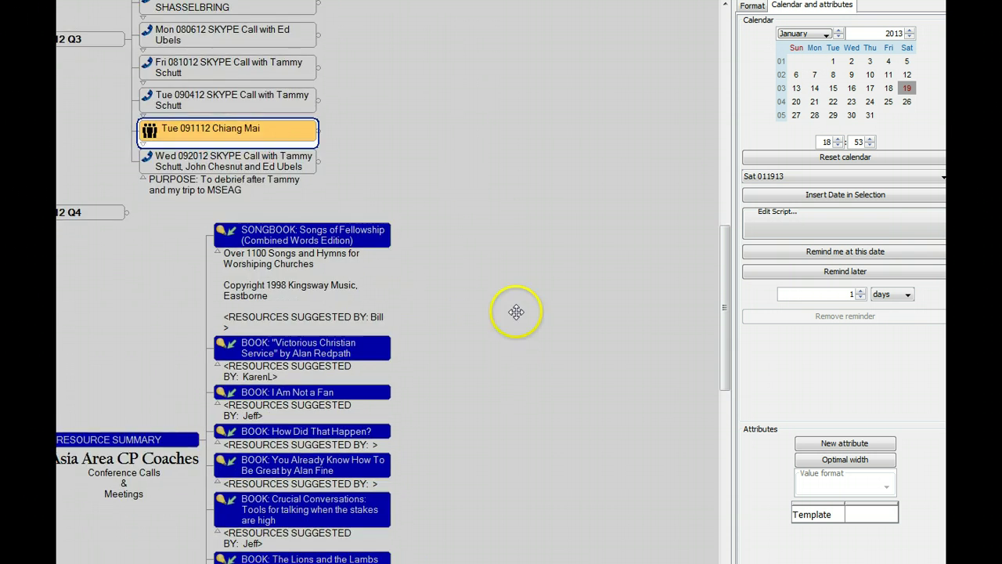
pyautogui.scroll(-2, 627, 313)
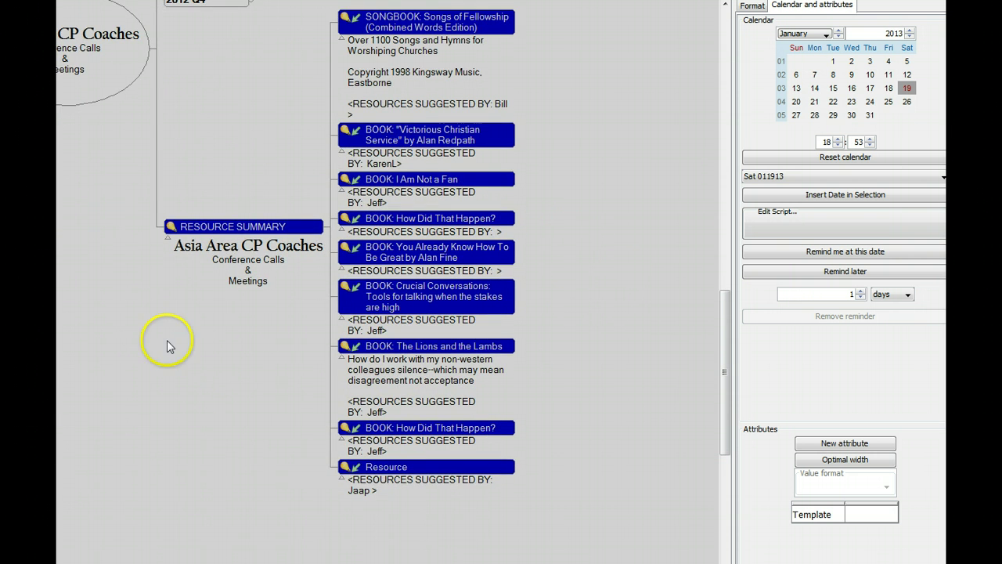
pyautogui.click(256, 226)
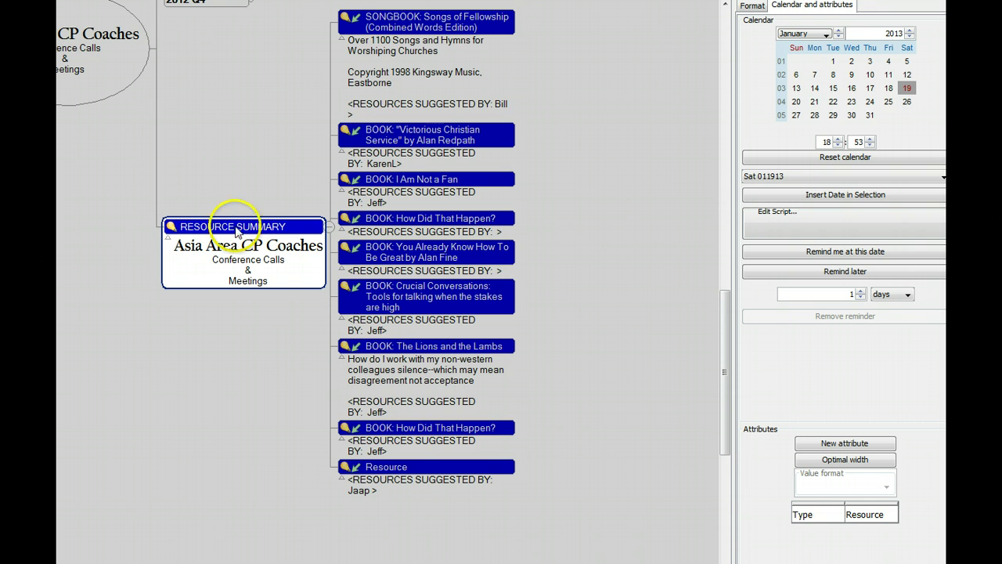
# Toggle RESOURCE SUMMARY's book list, then collapse it with 2012 Q4 in view.
pyautogui.click(330, 227)
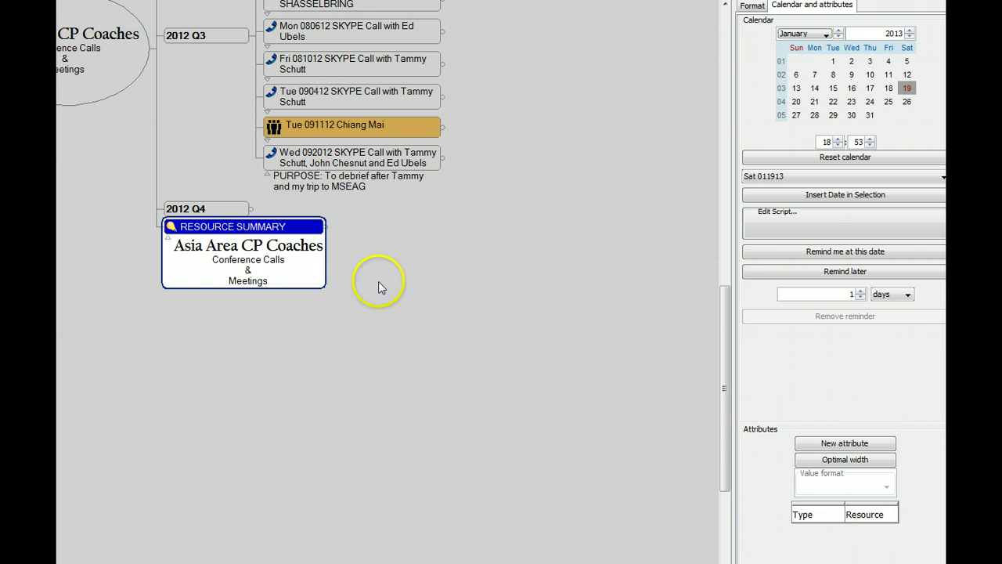
pyautogui.click(330, 227)
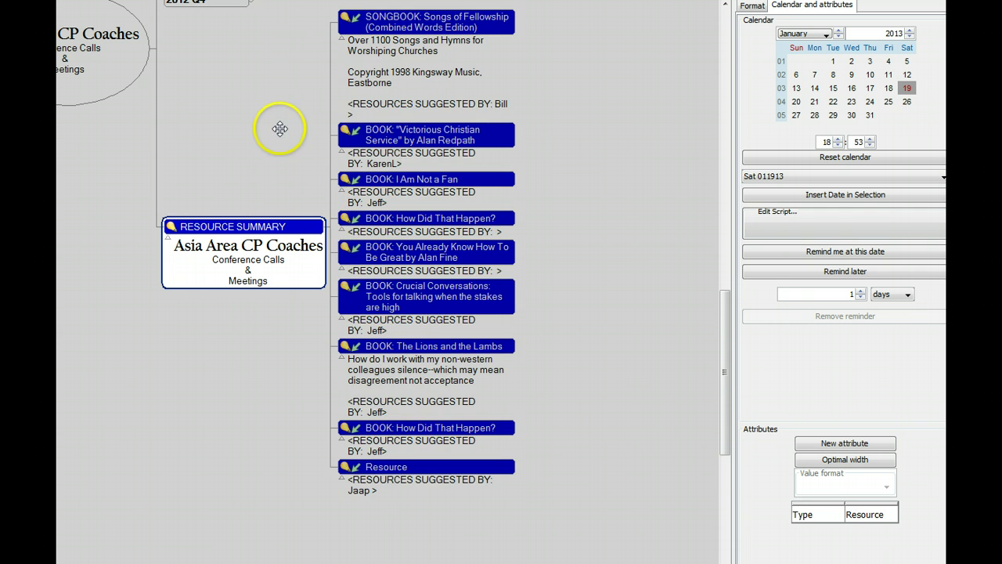
pyautogui.moveTo(278, 133); pyautogui.dragTo(289, 208)
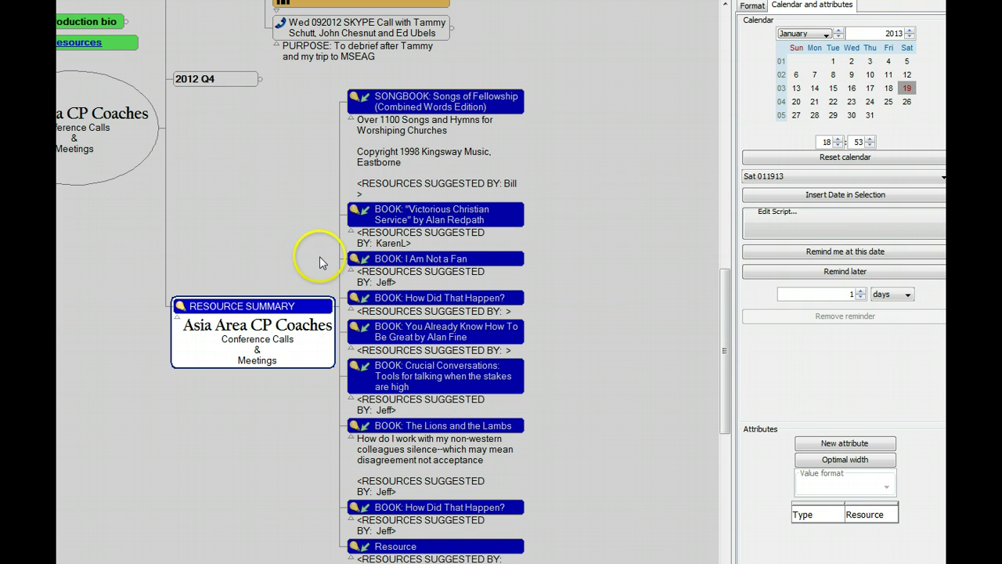
pyautogui.click(339, 308)
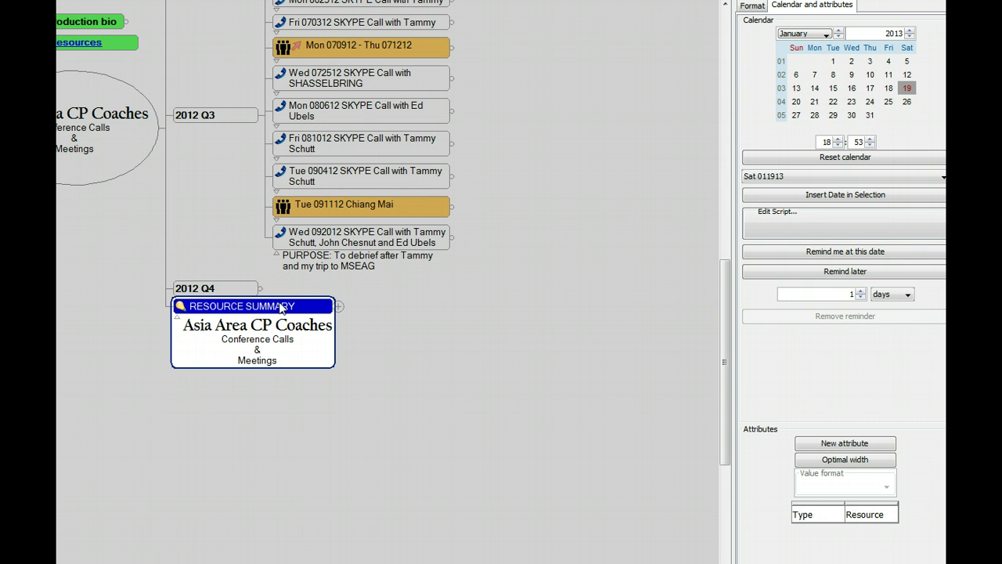
# Delete the RESOURCE SUMMARY node, fold 2012 Q3 and unfold the 2012 Q4 branch.
pyautogui.press('Delete')
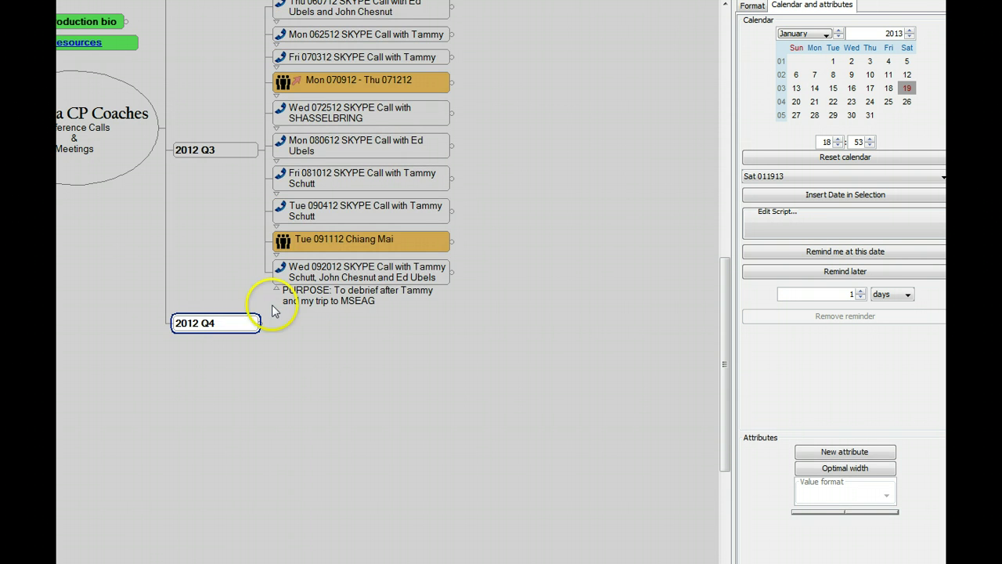
pyautogui.click(263, 151)
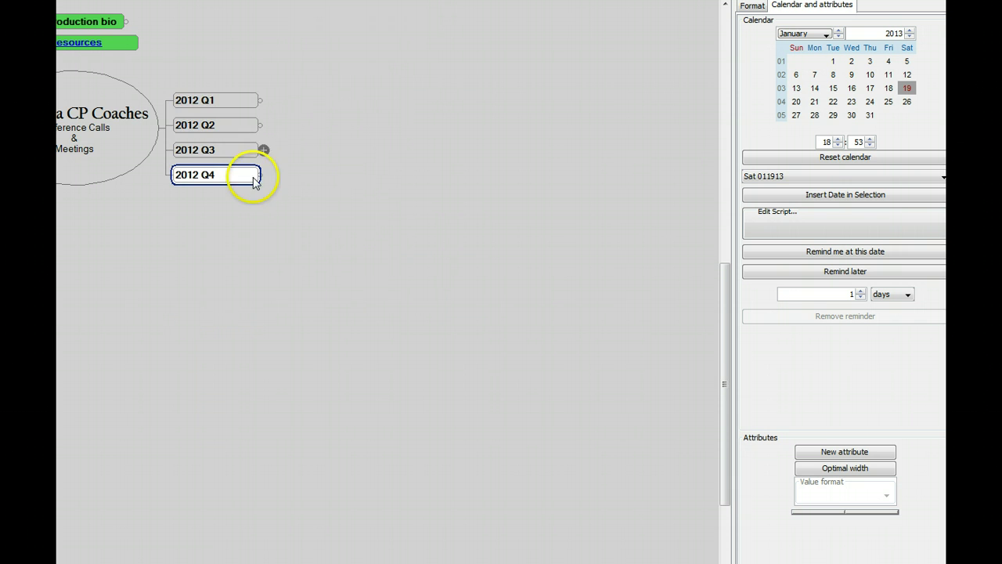
pyautogui.click(264, 175)
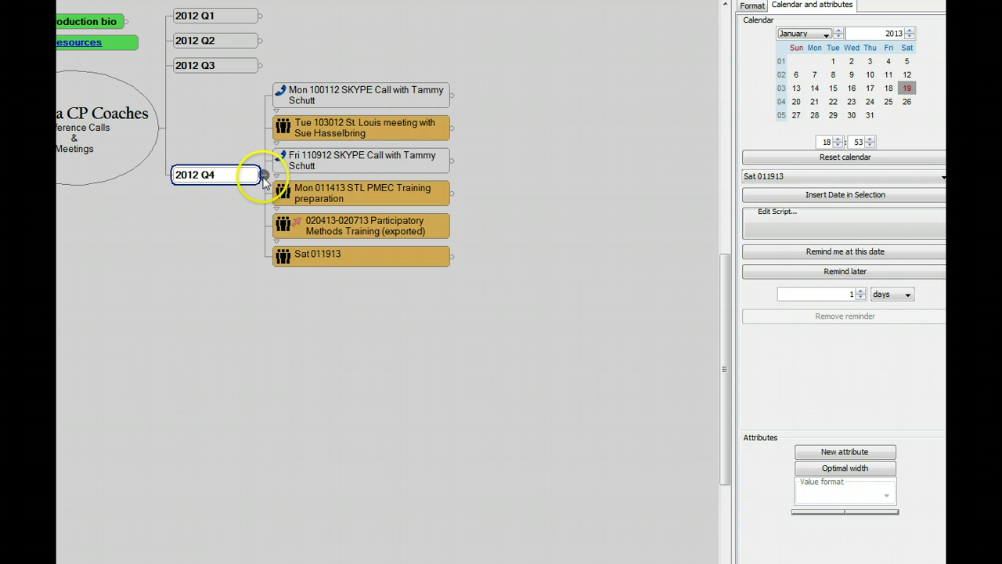
pyautogui.click(325, 259)
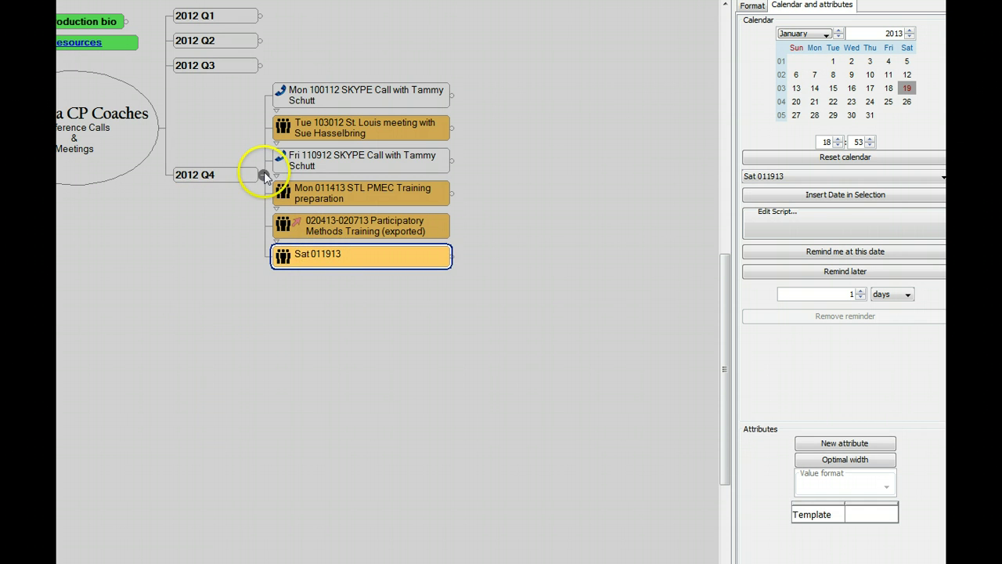
pyautogui.click(211, 176)
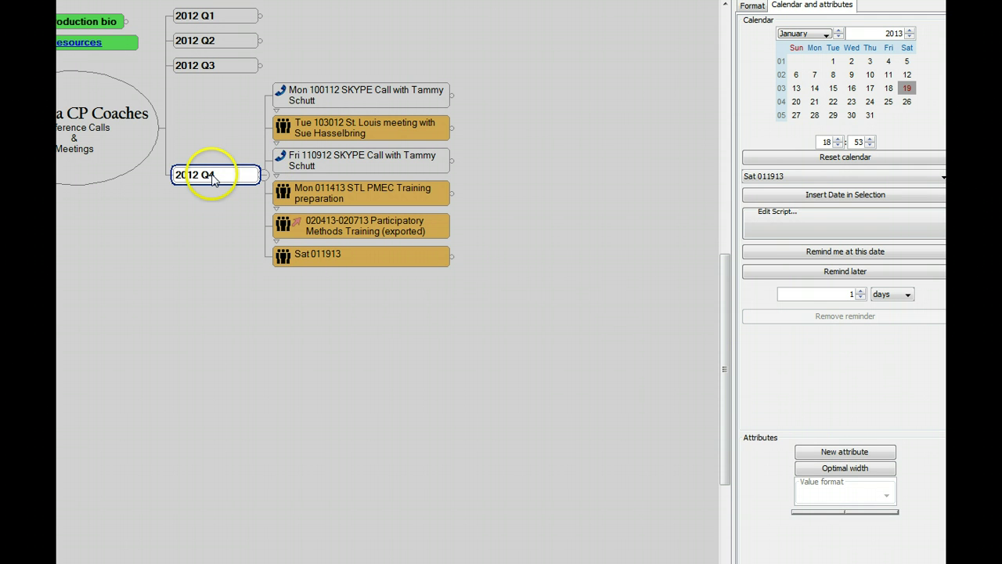
# Insert a summary node under 2012 Q4 with its type set to Completed.
pyautogui.press('Insert')
pyautogui.click(475, 304)
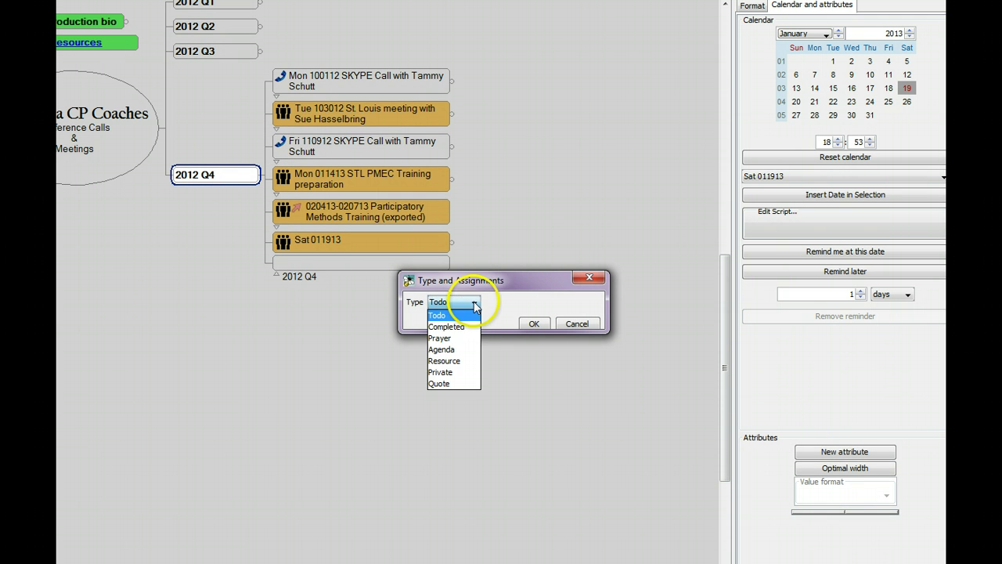
pyautogui.click(448, 326)
pyautogui.click(535, 324)
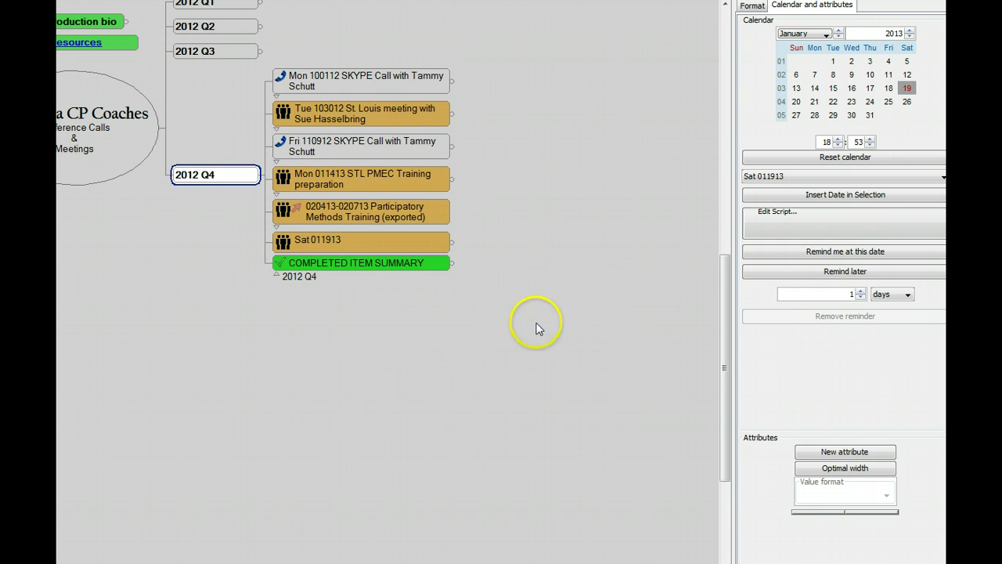
# Check the new COMPLETED ITEM SUMMARY's position against 2012 Q4 and the Sat 011913 meeting.
pyautogui.click(305, 274)
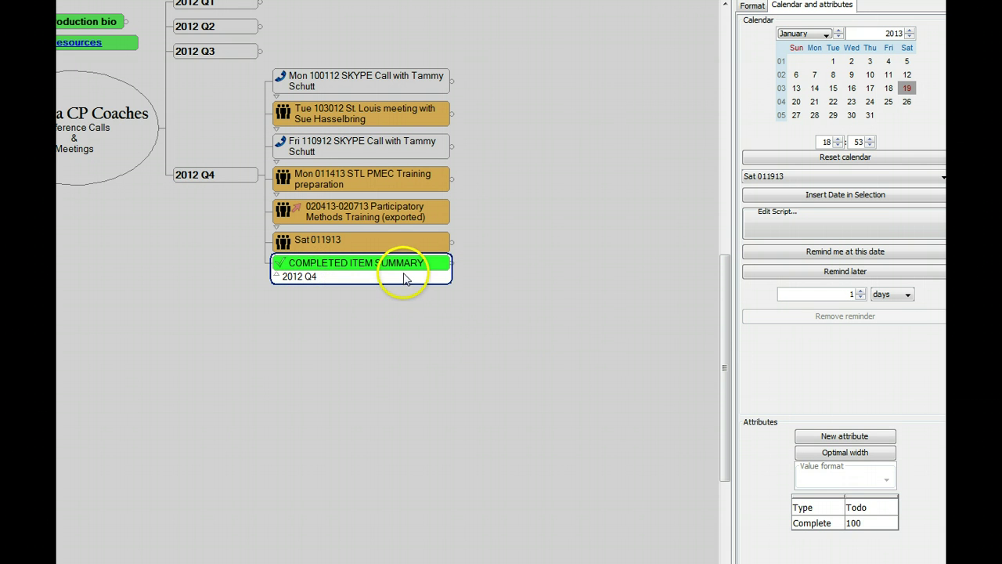
pyautogui.click(321, 245)
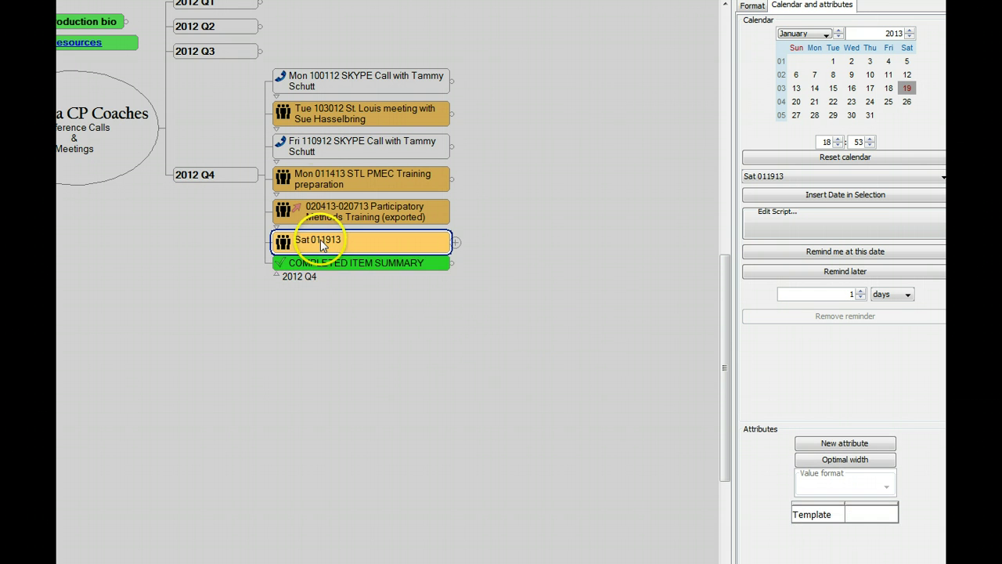
pyautogui.click(313, 81)
pyautogui.click(449, 270)
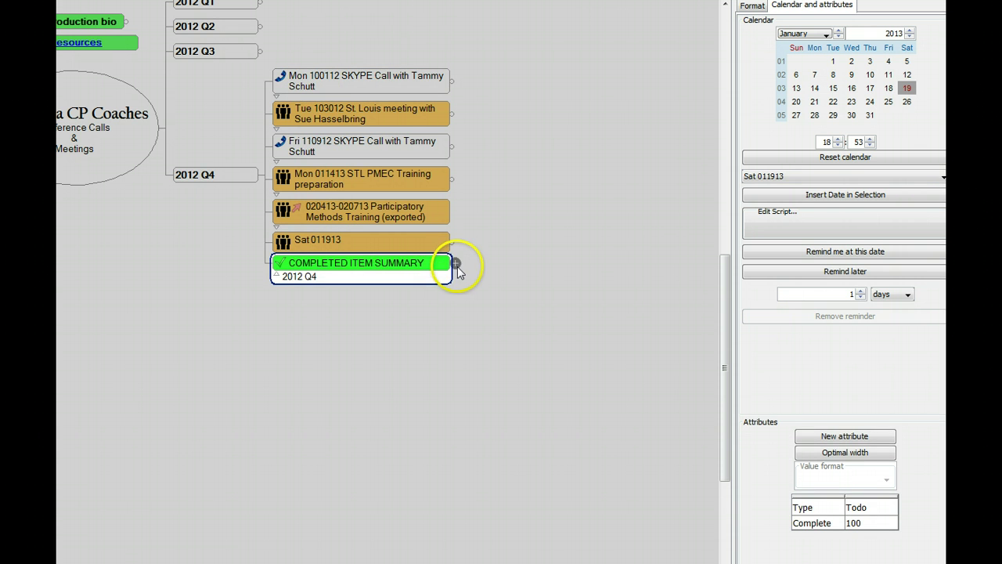
pyautogui.click(192, 175)
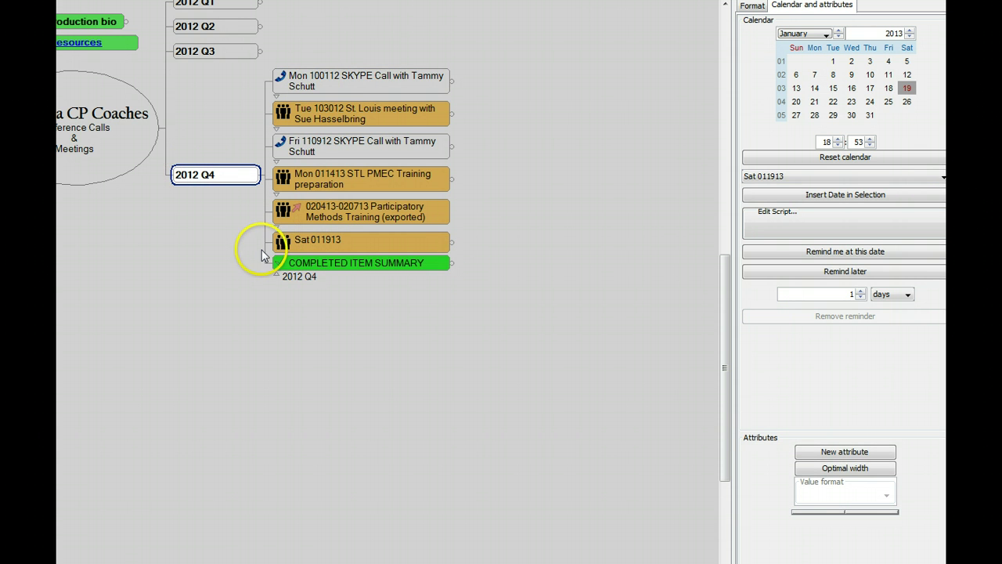
pyautogui.click(321, 248)
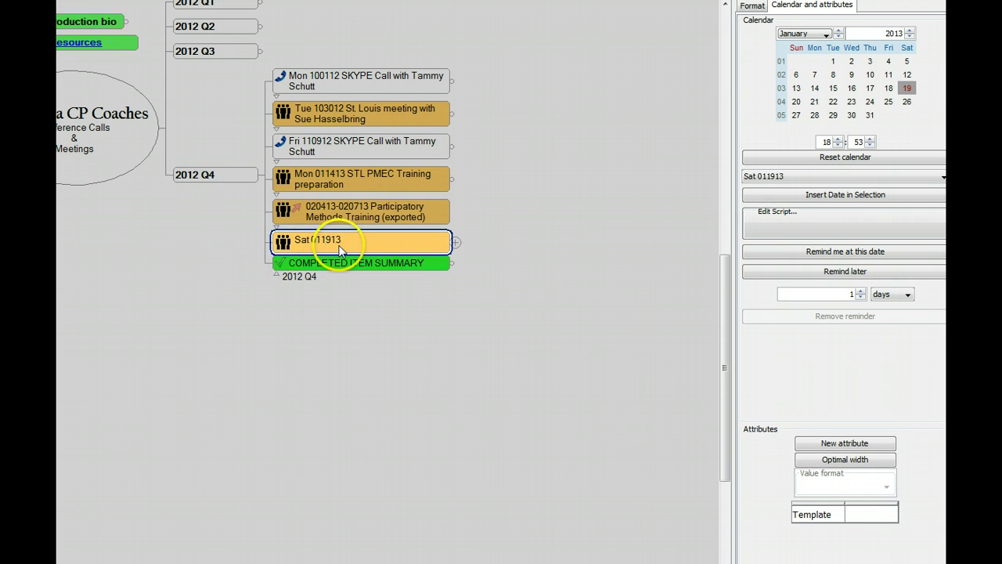
pyautogui.click(227, 175)
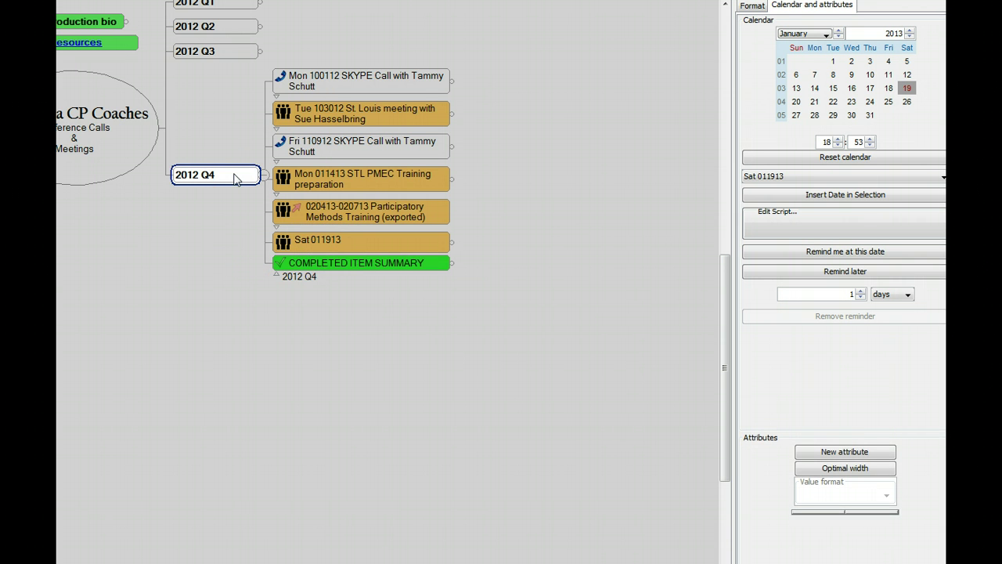
pyautogui.click(298, 240)
pyautogui.click(299, 261)
pyautogui.click(220, 175)
pyautogui.click(324, 239)
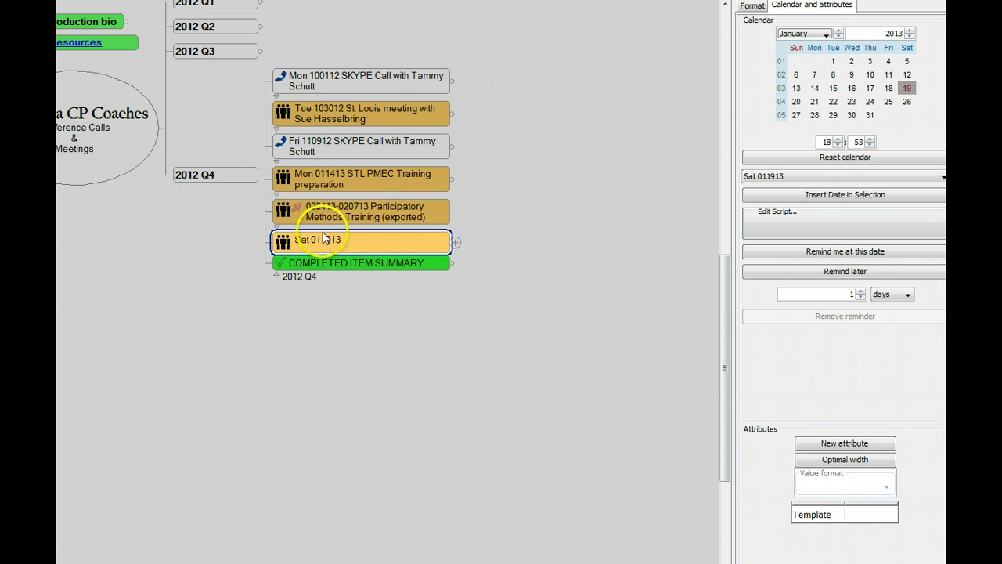
# Unfold the COMPLETED ITEM SUMMARY and follow its Todo link to the original inside Sat 011913.
pyautogui.click(455, 264)
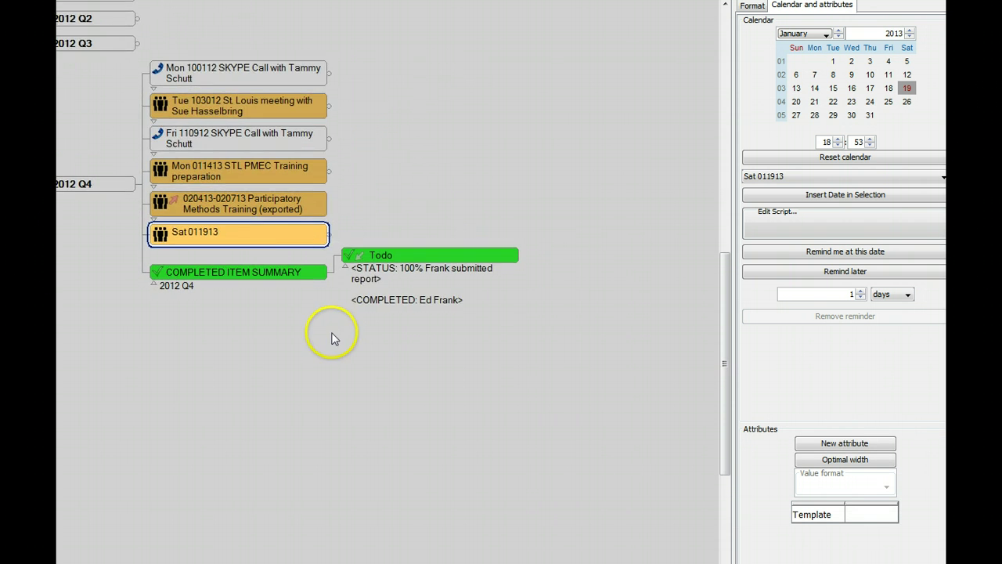
pyautogui.click(379, 257)
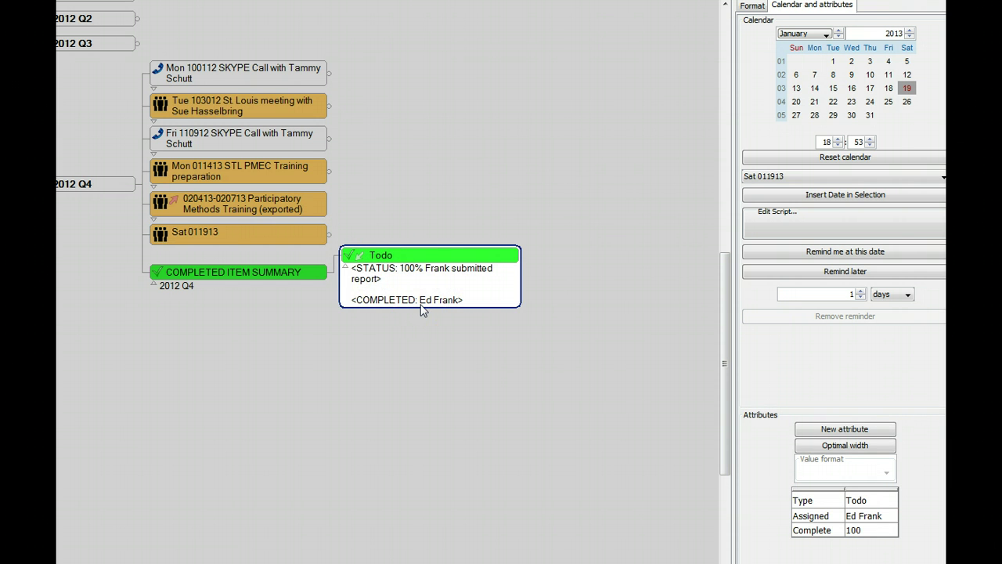
pyautogui.click(321, 272)
pyautogui.click(361, 265)
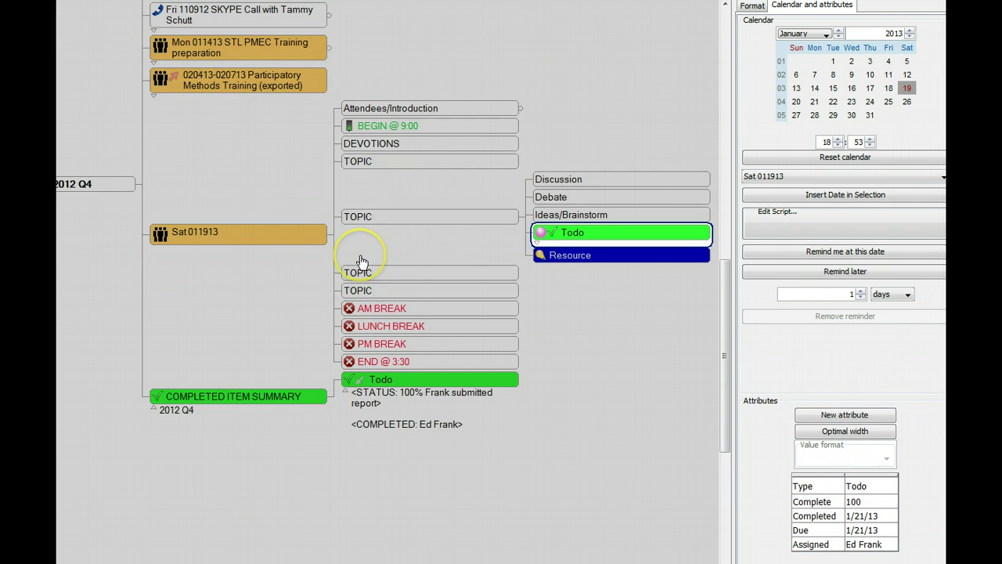
pyautogui.click(589, 221)
pyautogui.click(591, 233)
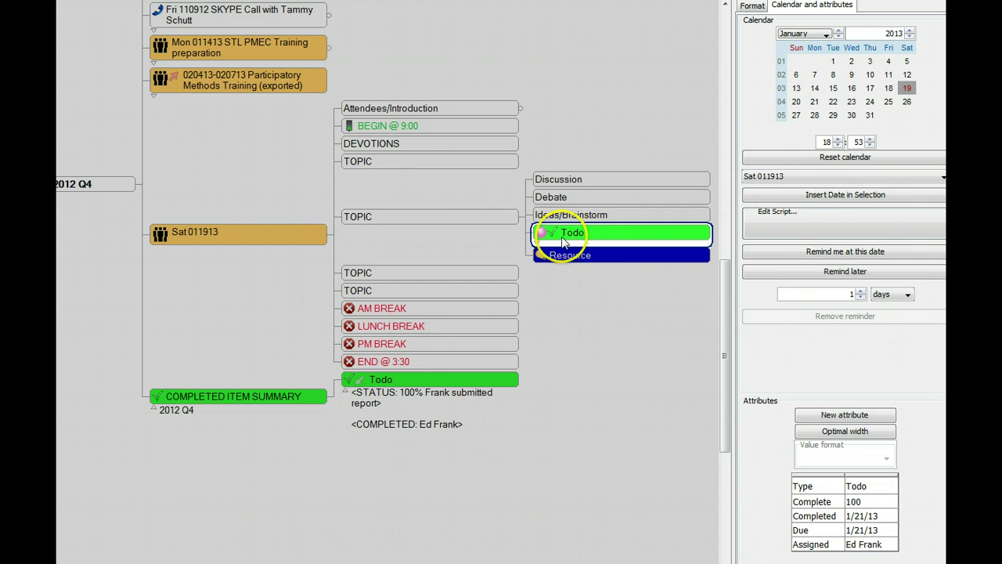
pyautogui.click(571, 216)
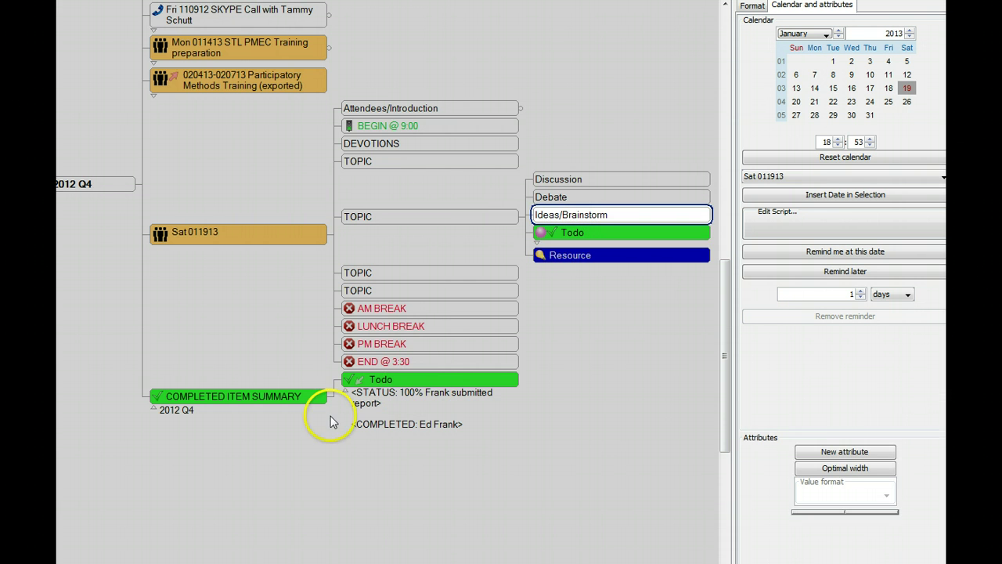
# Delete the COMPLETED ITEM SUMMARY node and the Sat 011913 test meeting.
pyautogui.click(222, 401)
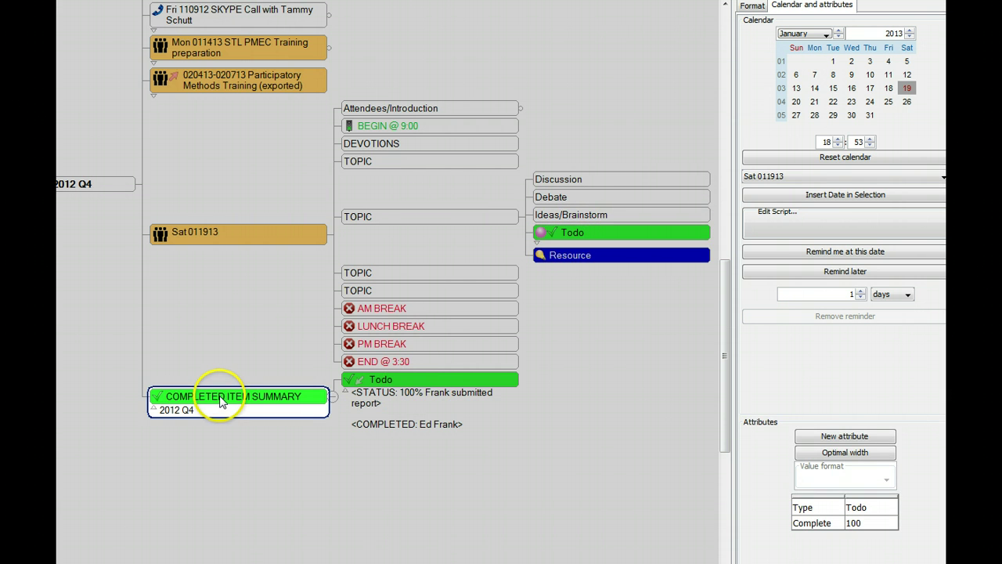
pyautogui.press('Delete')
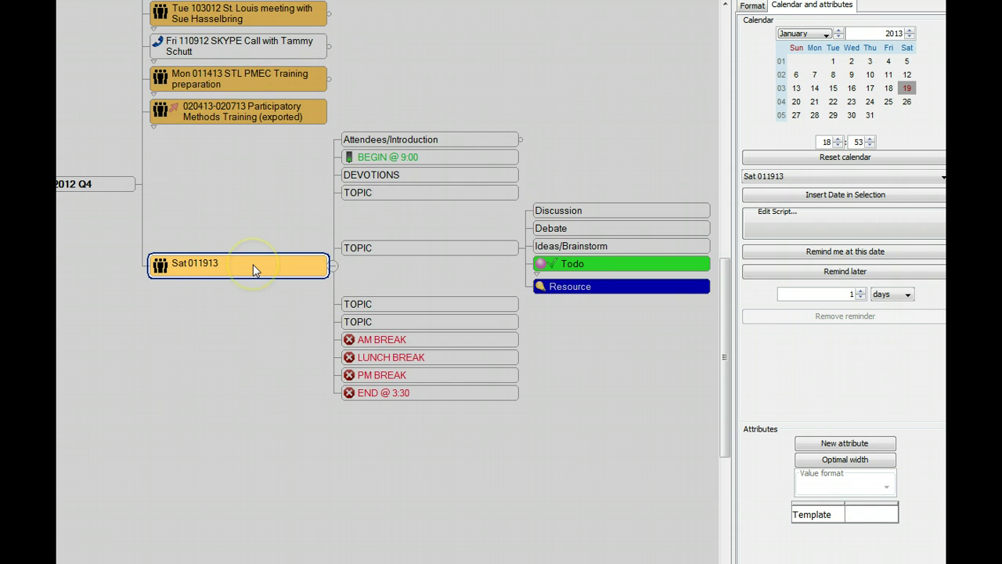
pyautogui.press('Delete')
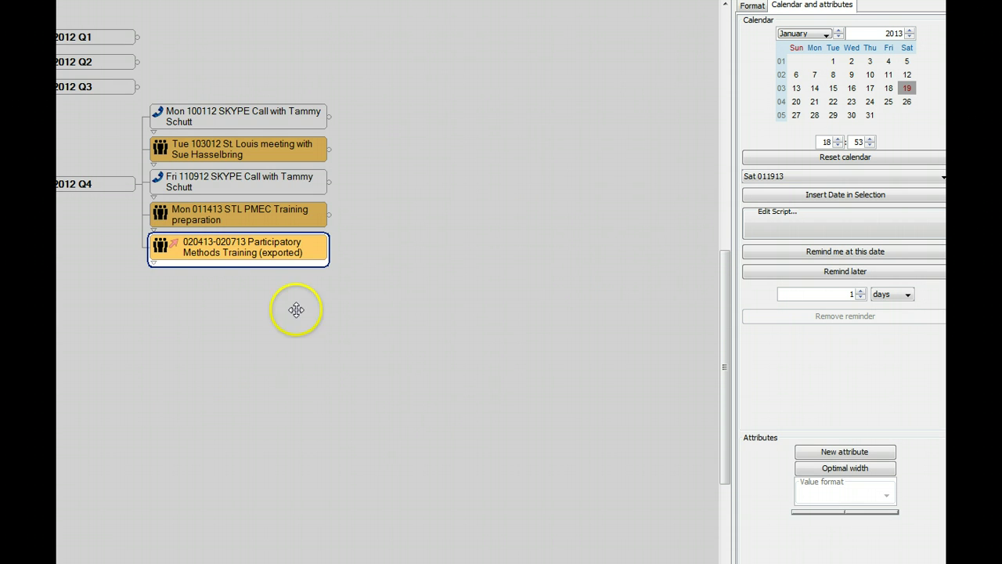
# Fold the 2012 Q4 branch and pan the view so the whole map is centred.
pyautogui.click(301, 177)
pyautogui.press('space')
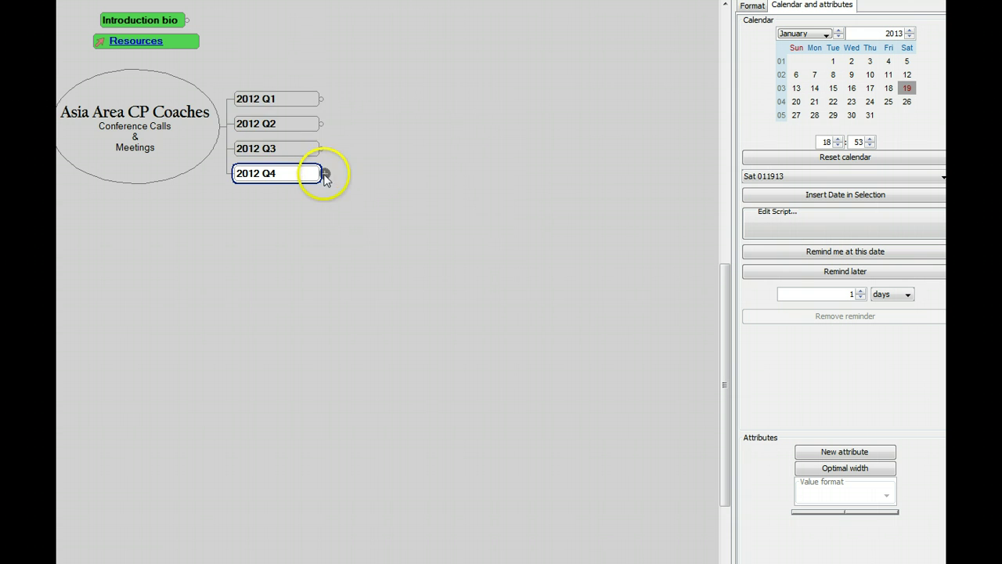
pyautogui.moveTo(302, 318); pyautogui.dragTo(494, 383)
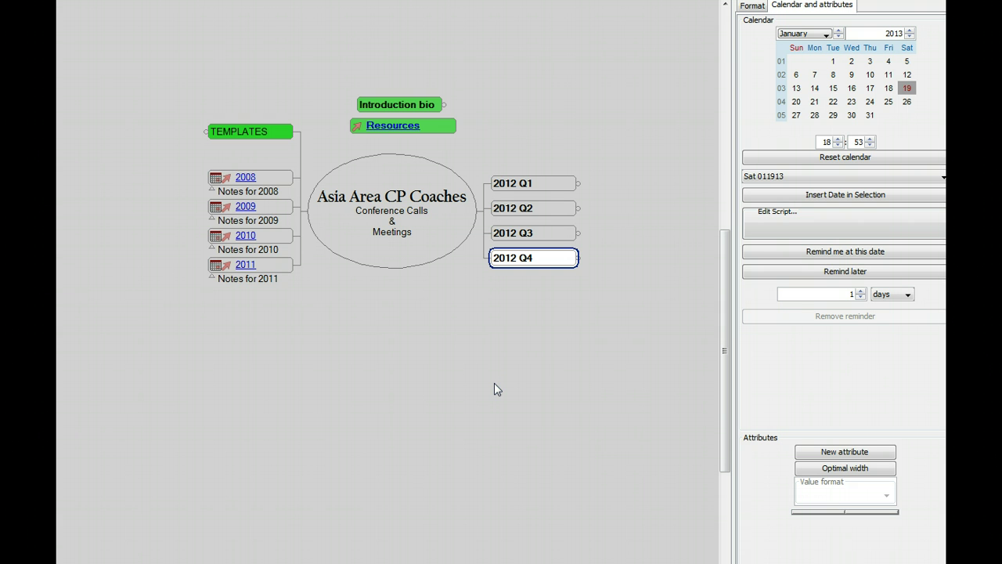
pyautogui.moveTo(441, 368); pyautogui.dragTo(404, 440)
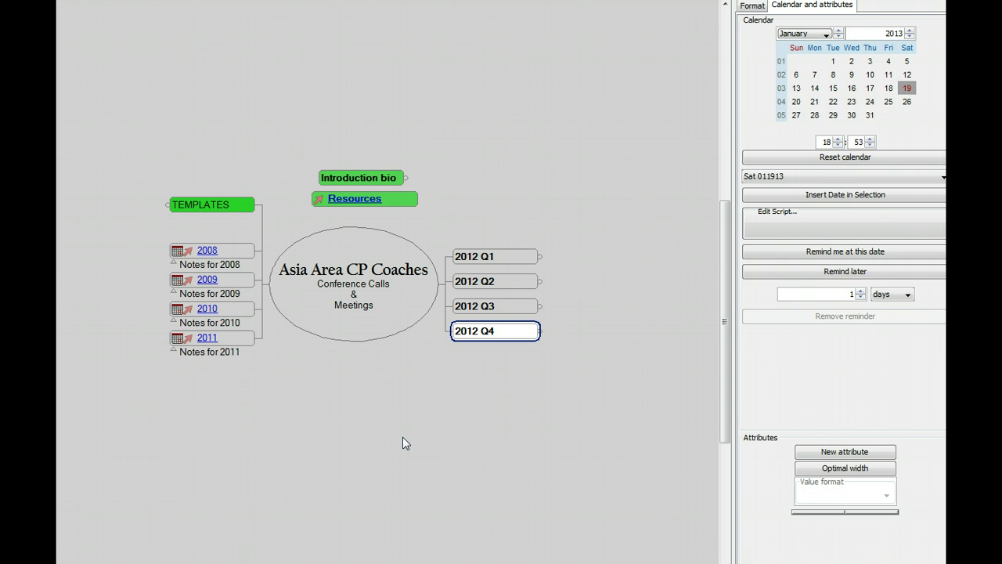
pyautogui.click(400, 437)
pyautogui.moveTo(466, 433); pyautogui.dragTo(508, 425)
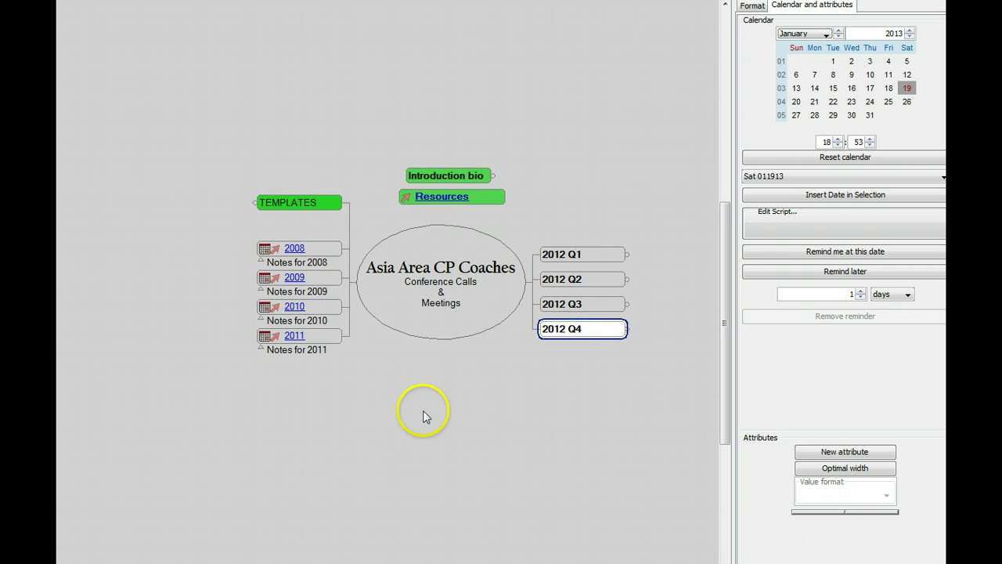
pyautogui.moveTo(412, 407); pyautogui.dragTo(358, 393)
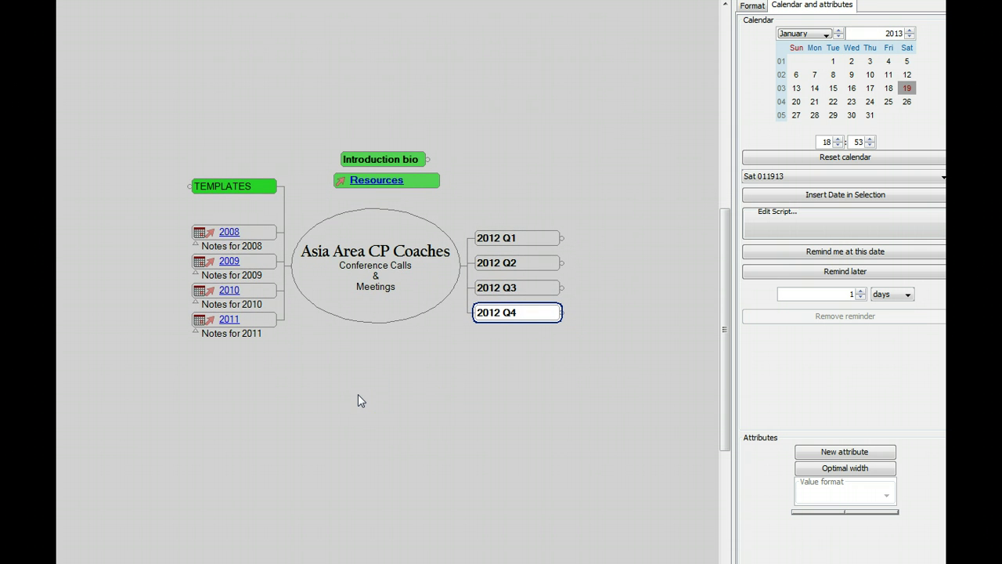